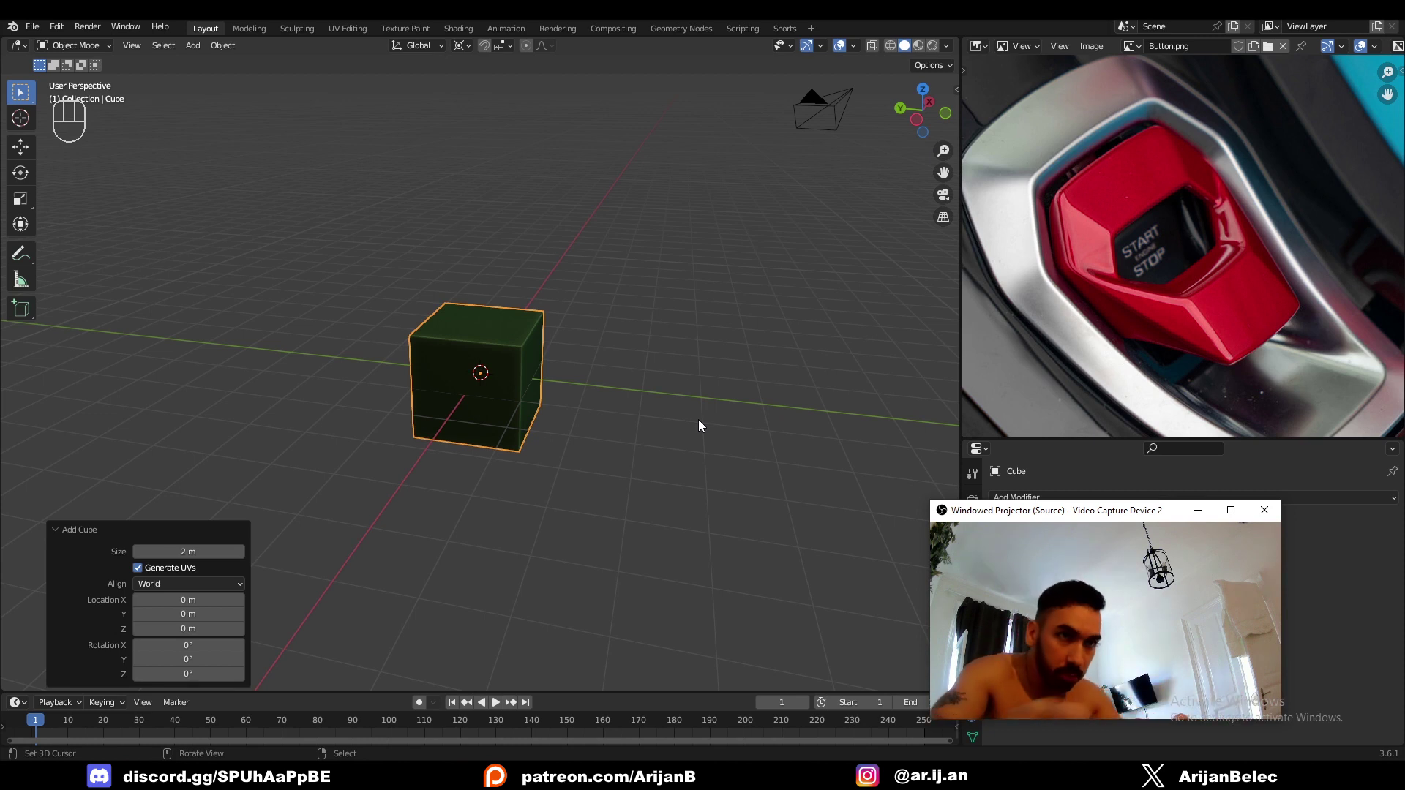
Examine the shape of the red start/stop button cover in the reference image, including its opening and surrounding facets.
scroll(1158, 244, "down", 3)
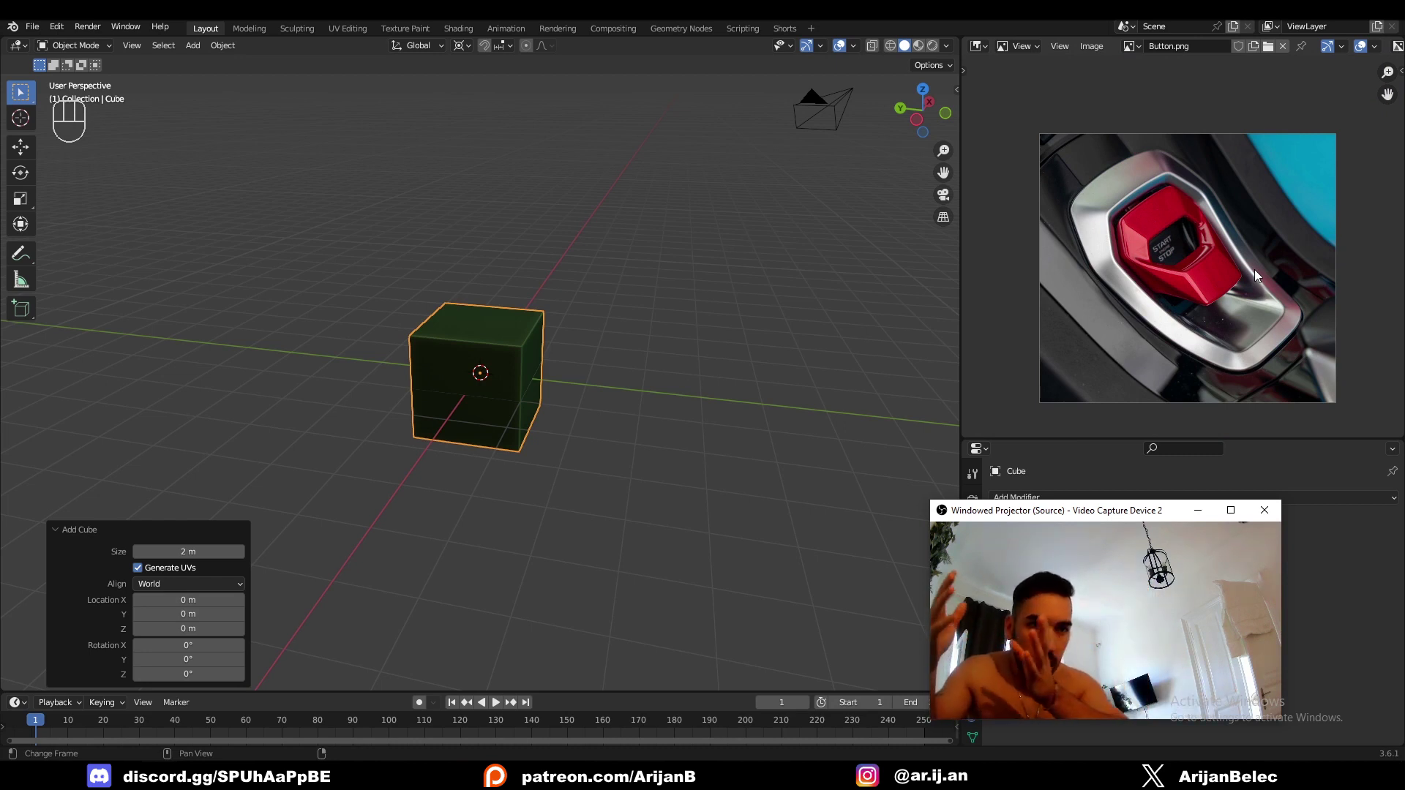
middle_click_drag(878, 220, 622, 394)
scroll(622, 393, "up", 2)
scroll(1196, 235, "up", 5)
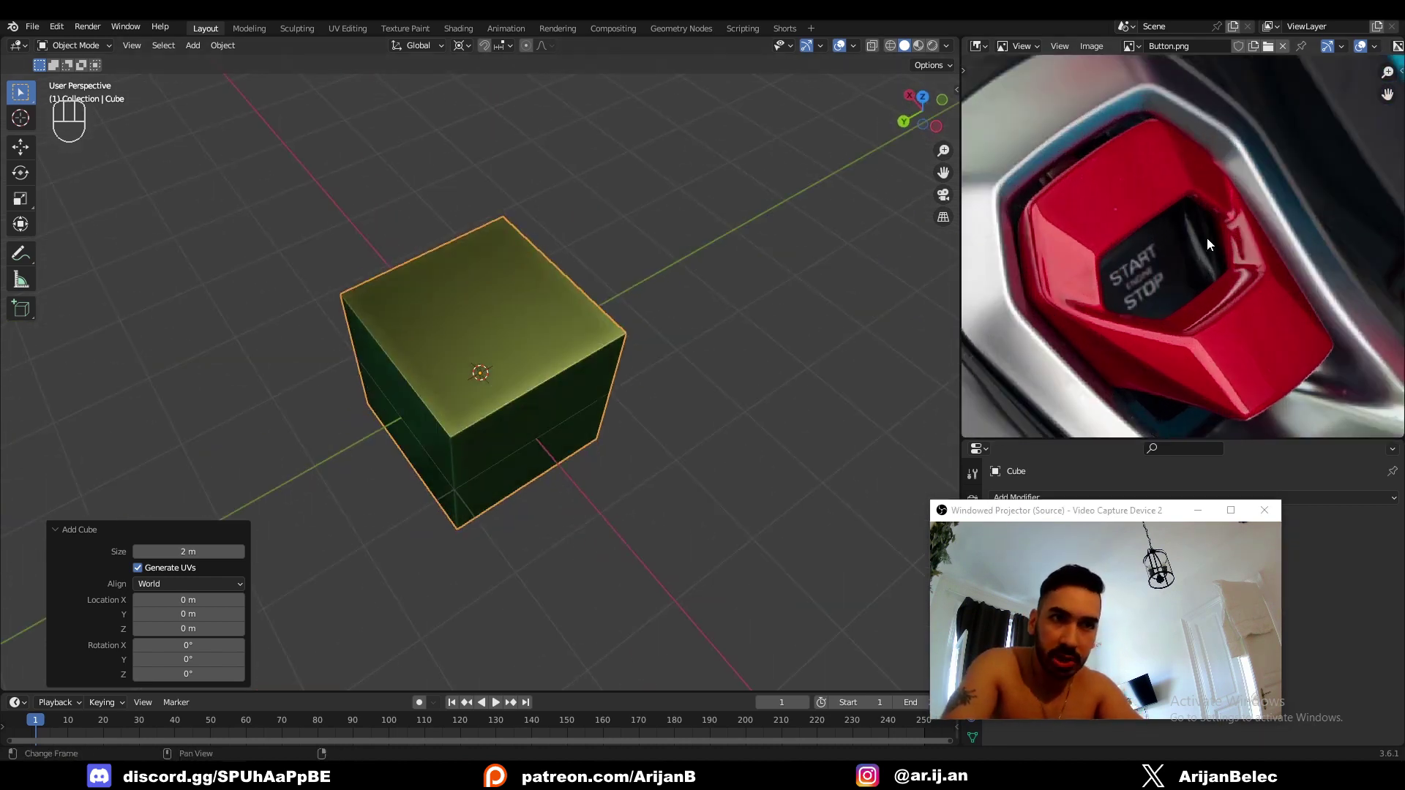
scroll(1207, 234, "up", 2)
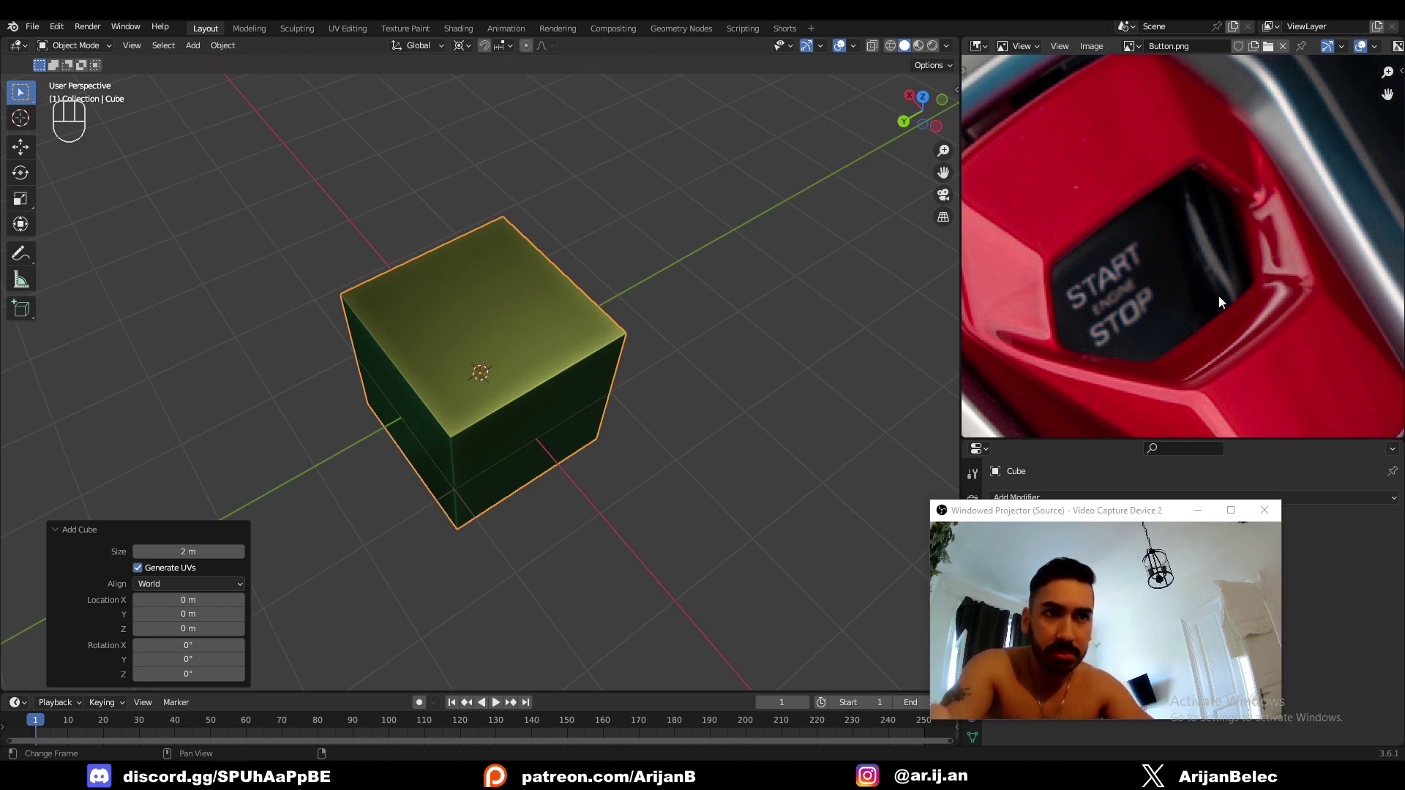
scroll(1214, 312, "down", 2)
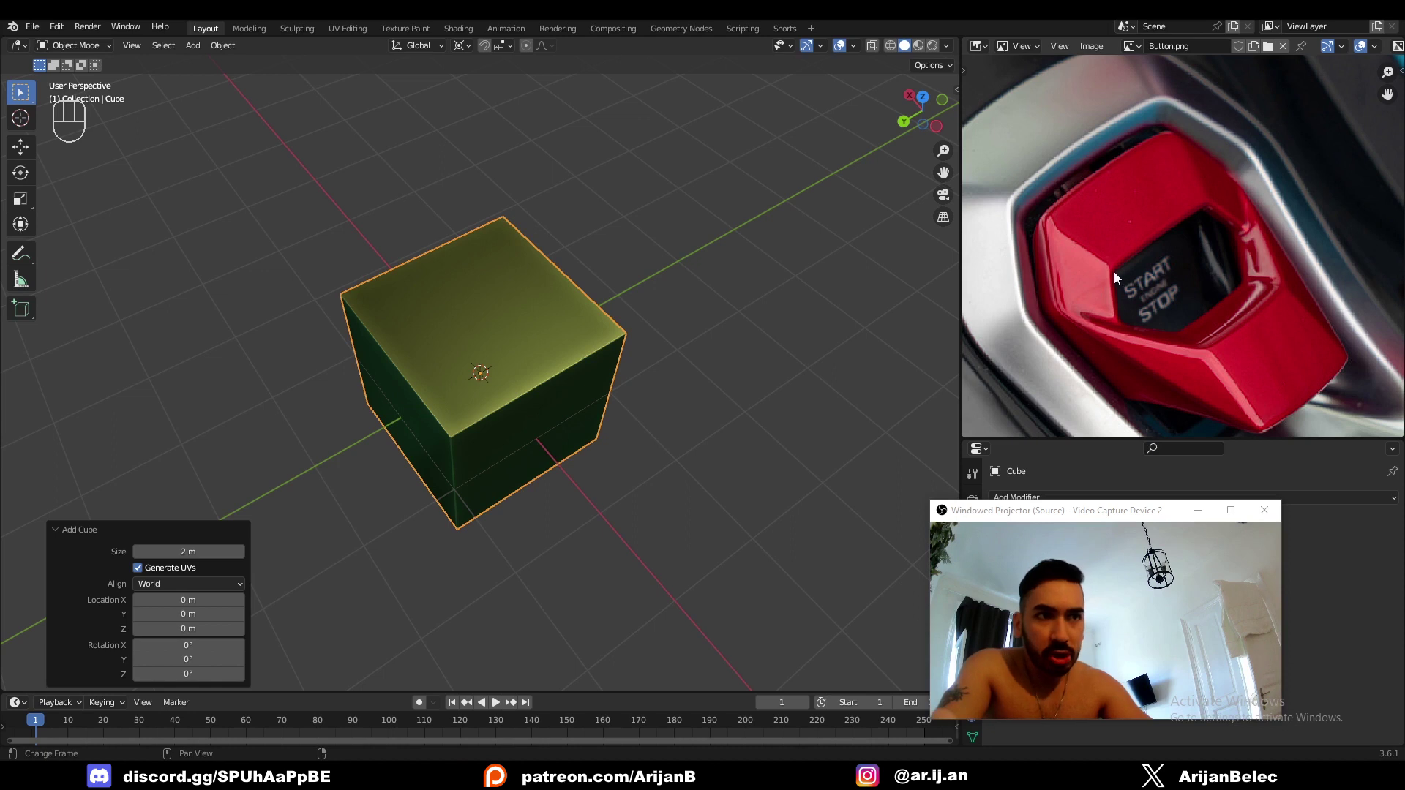
middle_click_drag(1253, 216, 1190, 218)
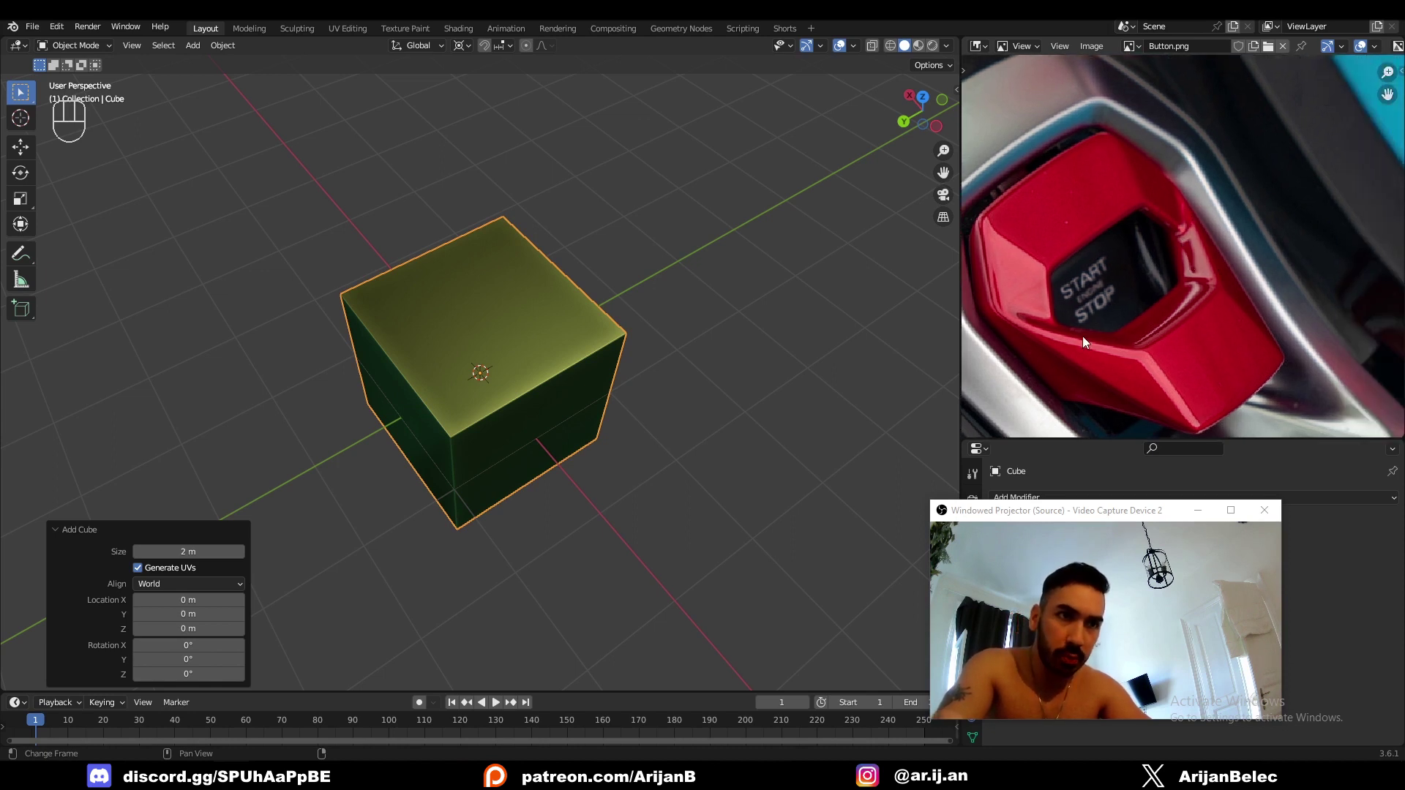
middle_click_drag(1069, 335, 1092, 335)
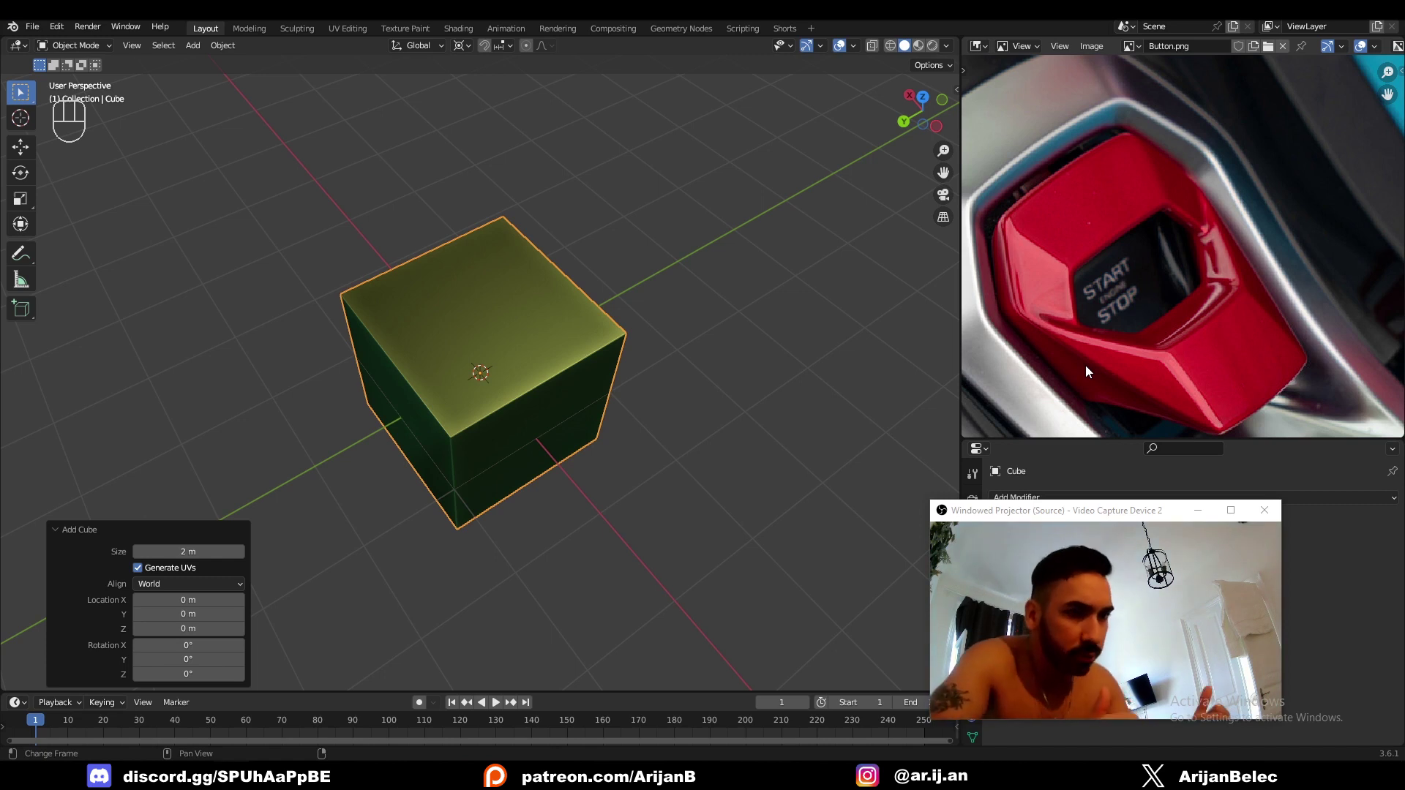
scroll(507, 254, "up", 1)
middle_click_drag(507, 253, 551, 364)
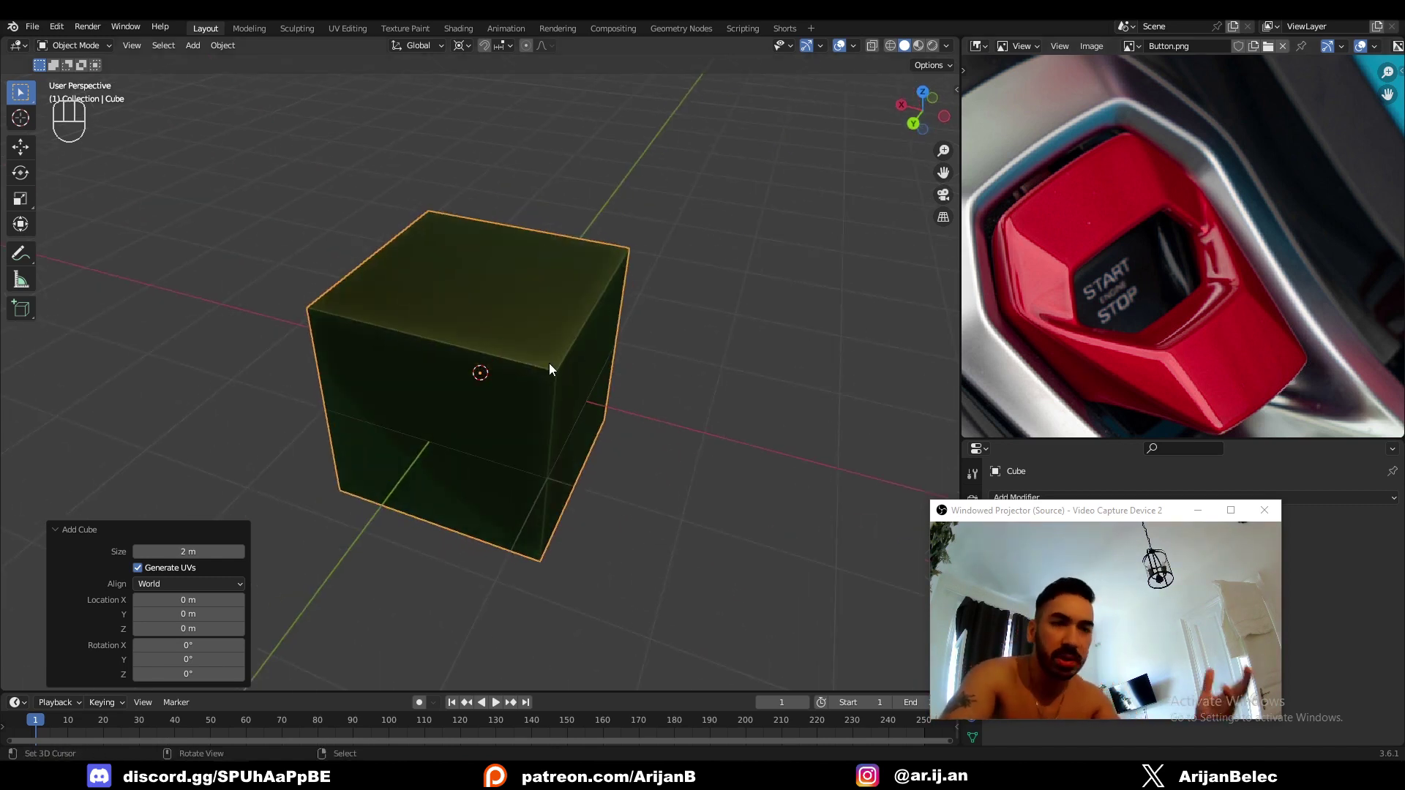
Replace the default cube with a six-vertex circle mesh and enter Edit Mode.
middle_click_drag(568, 472, 524, 407)
key("x")
left_click(573, 383)
key("shift+a")
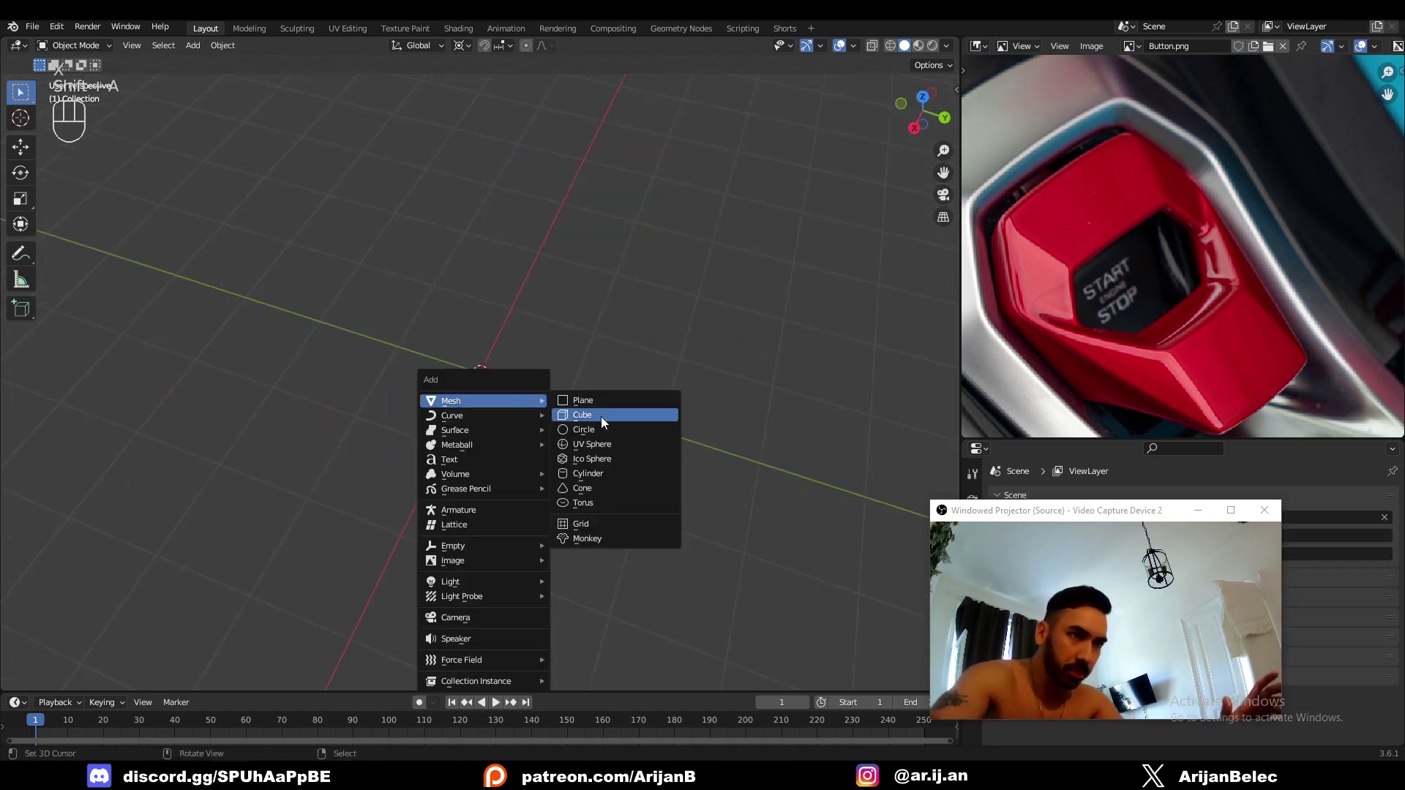
left_click(601, 416)
key("Tab")
Stretch the hexagon outline along the global Y axis.
middle_click_drag(433, 371, 516, 451)
key("s")
key("x")
key("y")
right_click(511, 427)
key("s")
key("x")
right_click(512, 413)
key("s")
key("y")
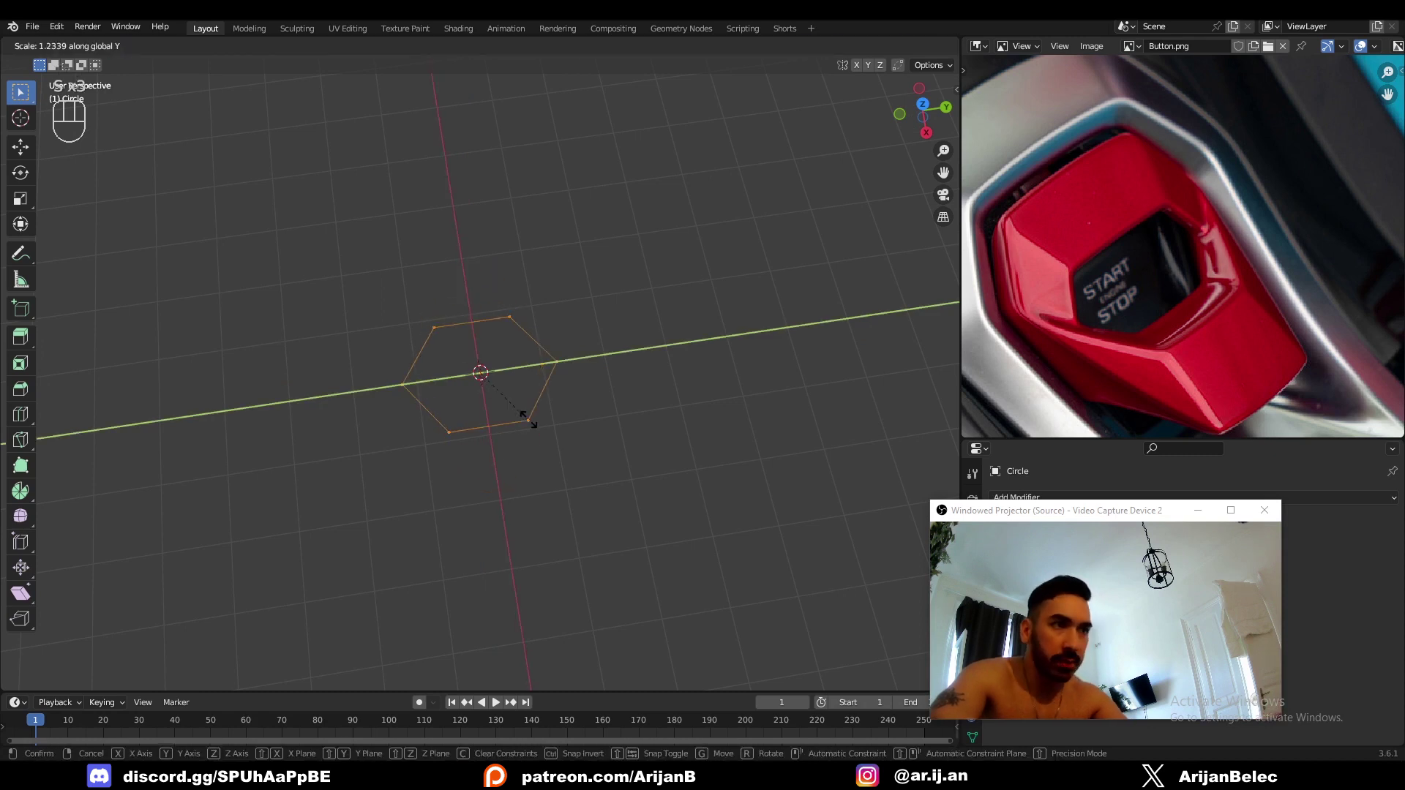
left_click(557, 433)
key("1")
right_click(362, 390)
right_click(601, 359, "shift")
key("Tab")
key("shift+a")
left_click(681, 386)
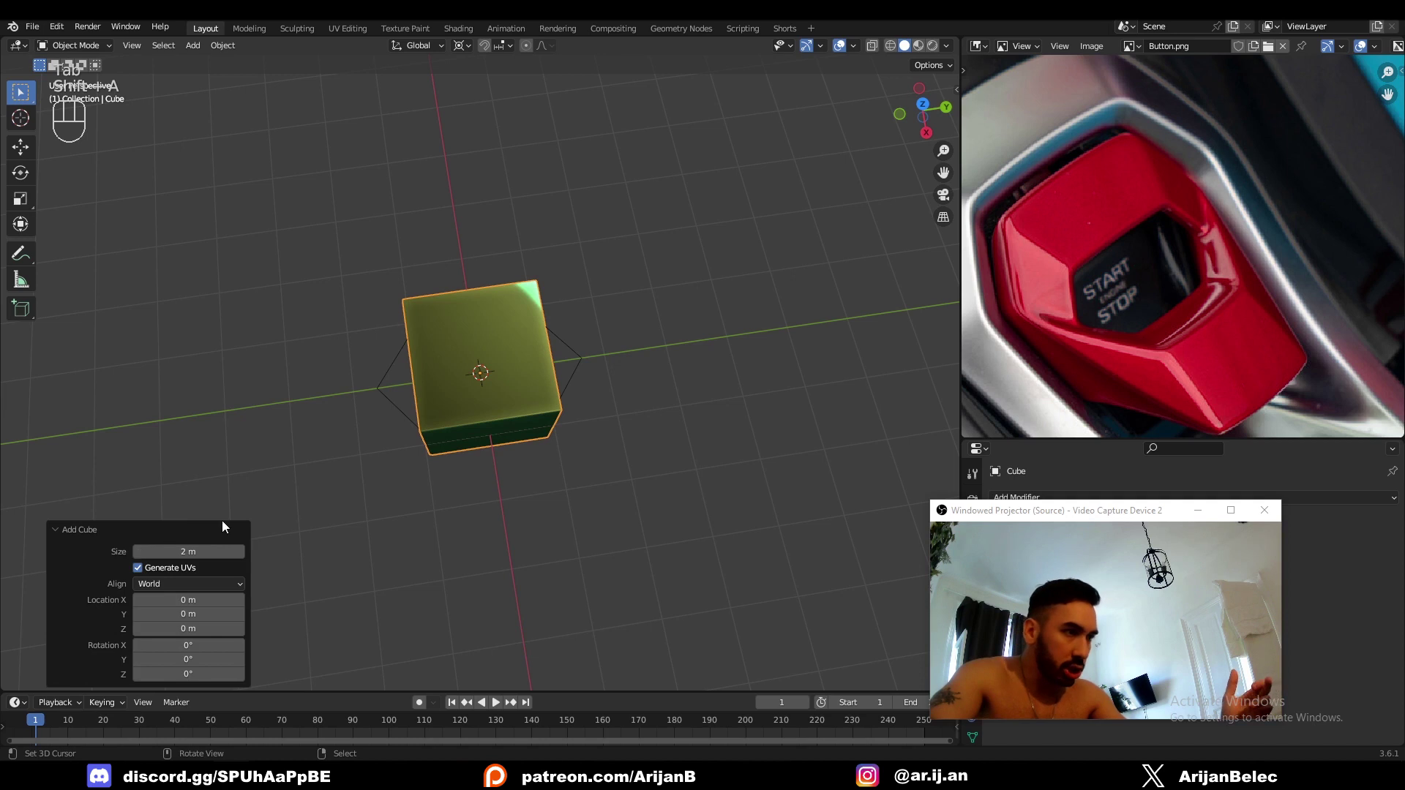
key("Tab")
key("x")
left_click(485, 445)
key("Tab")
key("x")
left_click(637, 381)
key("shift+a")
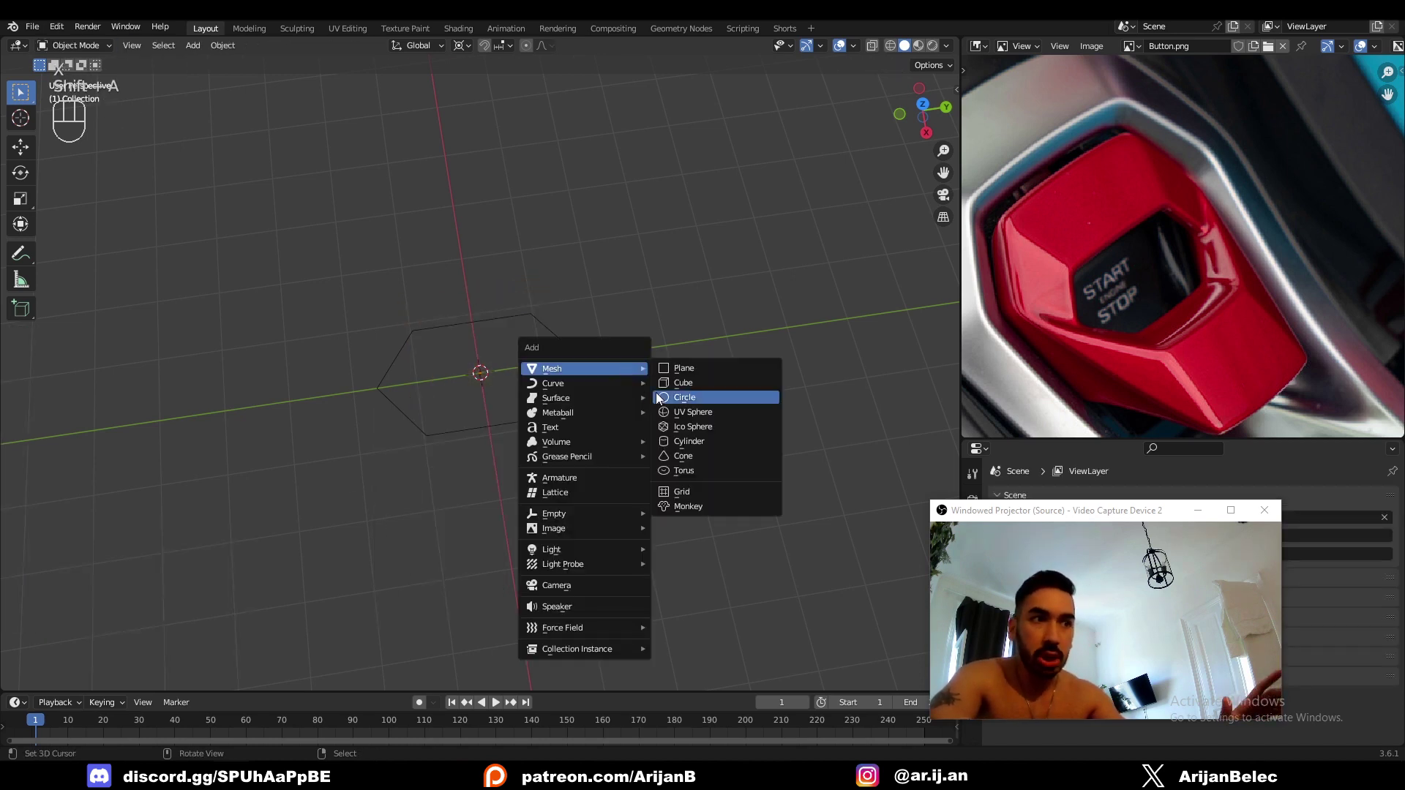
left_click(680, 402)
left_click(189, 520)
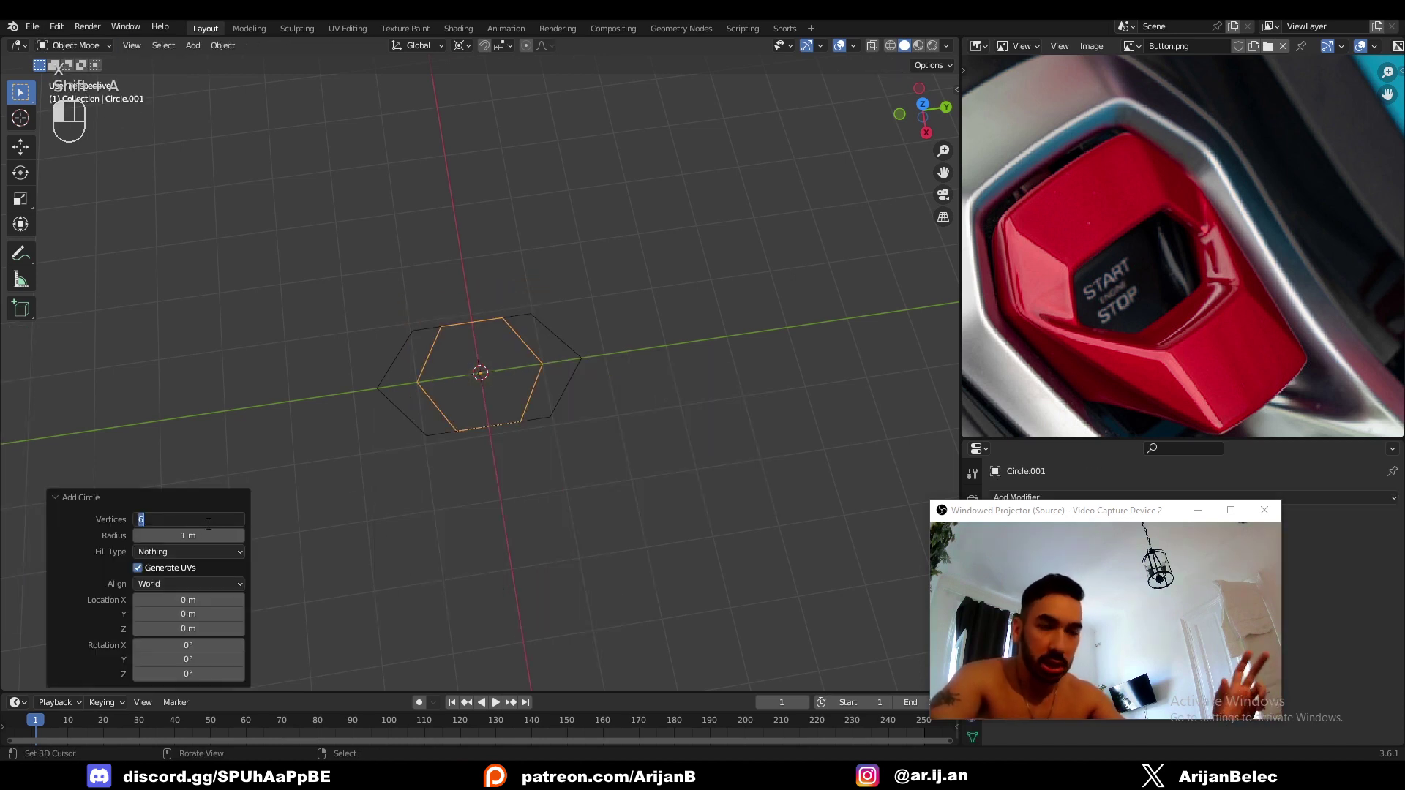
left_click(104, 497)
key("Tab")
key("x")
left_click(469, 409)
key("Tab")
key("x")
left_click(592, 412)
Edit the remaining hexagon and scale all its vertices by 1.239 along the global Y axis.
right_click(569, 375)
key("Tab")
key("a")
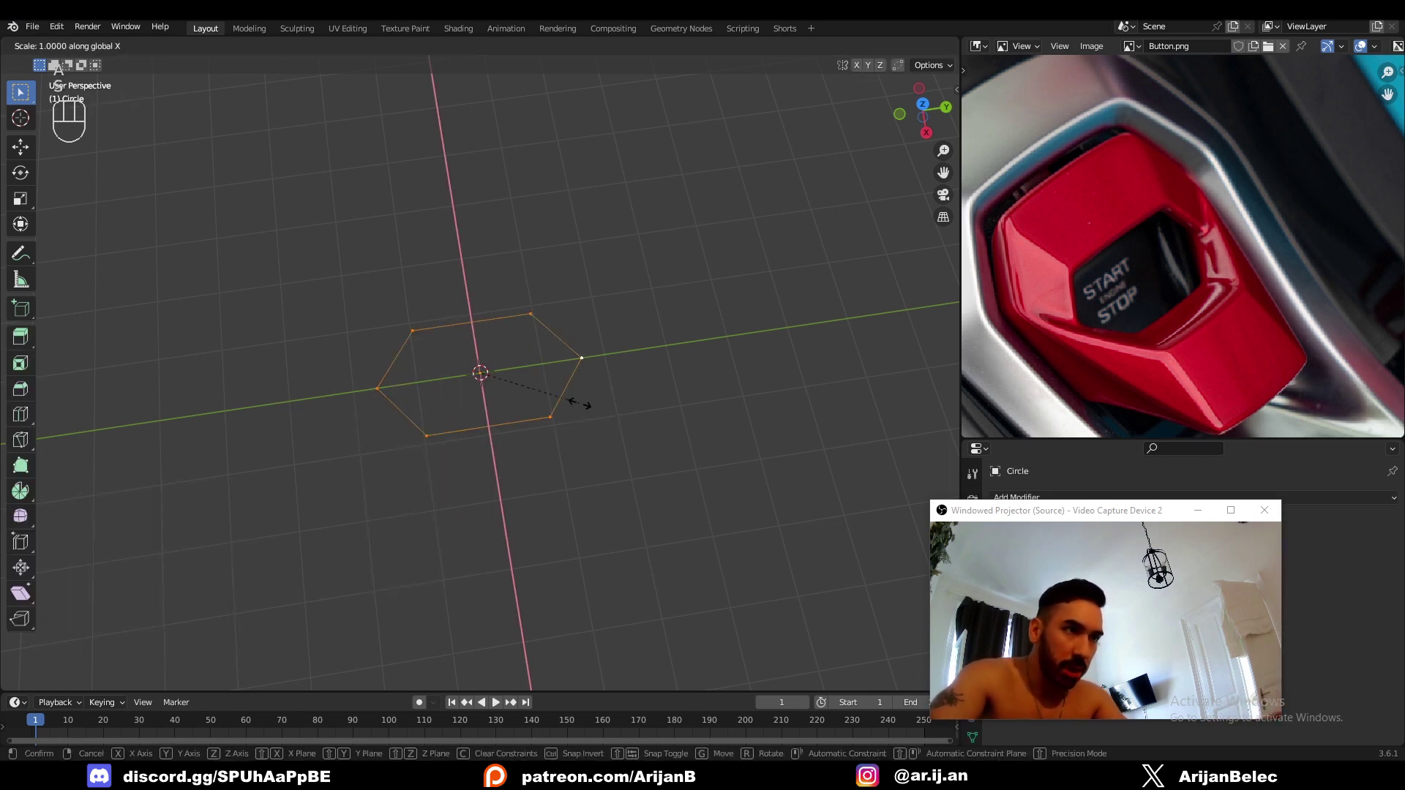
key("s")
key("x")
key("y")
left_click(587, 406)
middle_click_drag(586, 405, 574, 402)
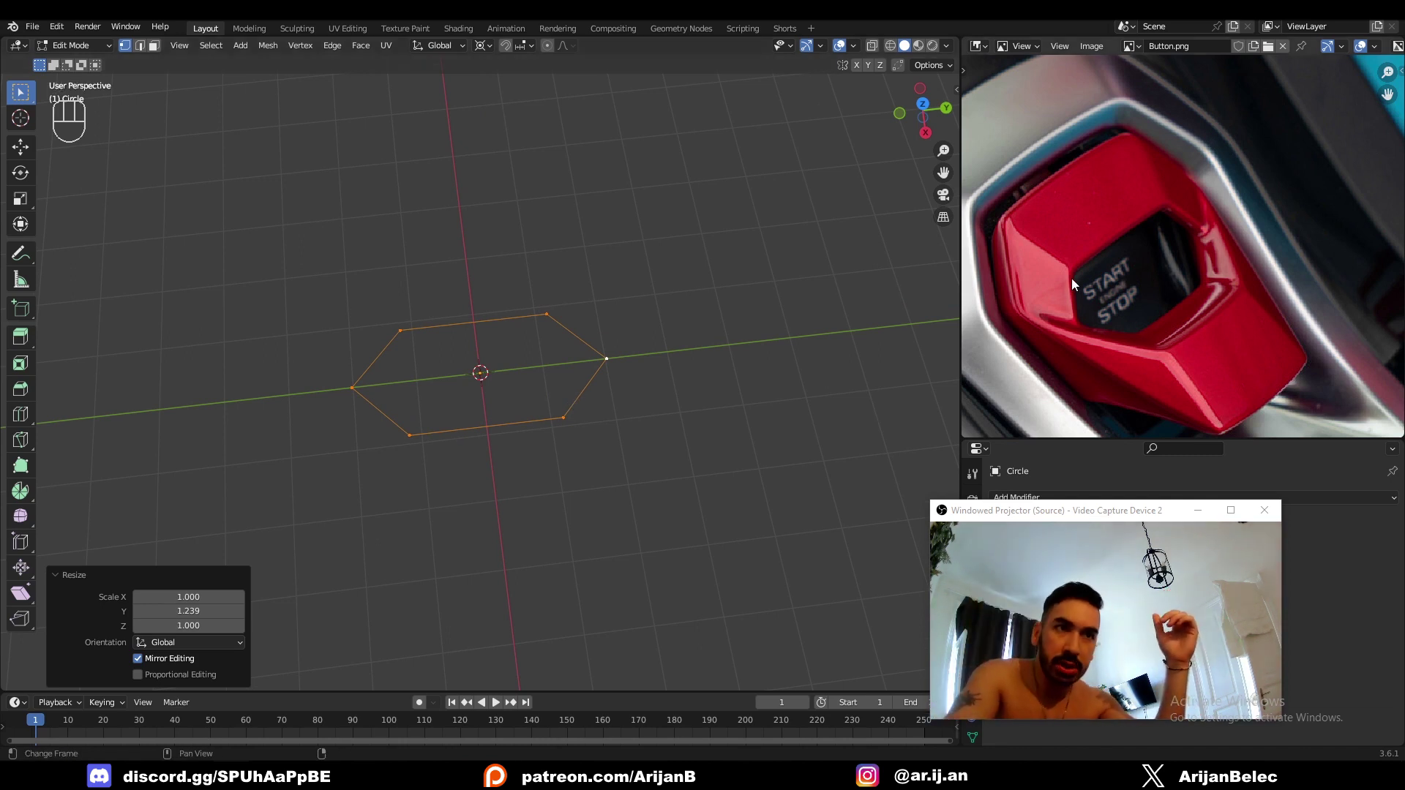
Elongate the whole hexagon further, scaling it by 1.460 along the global Y axis.
middle_click_drag(1089, 333, 1042, 330)
middle_click_drag(522, 402, 561, 425)
key("s")
key("x")
right_click(572, 435)
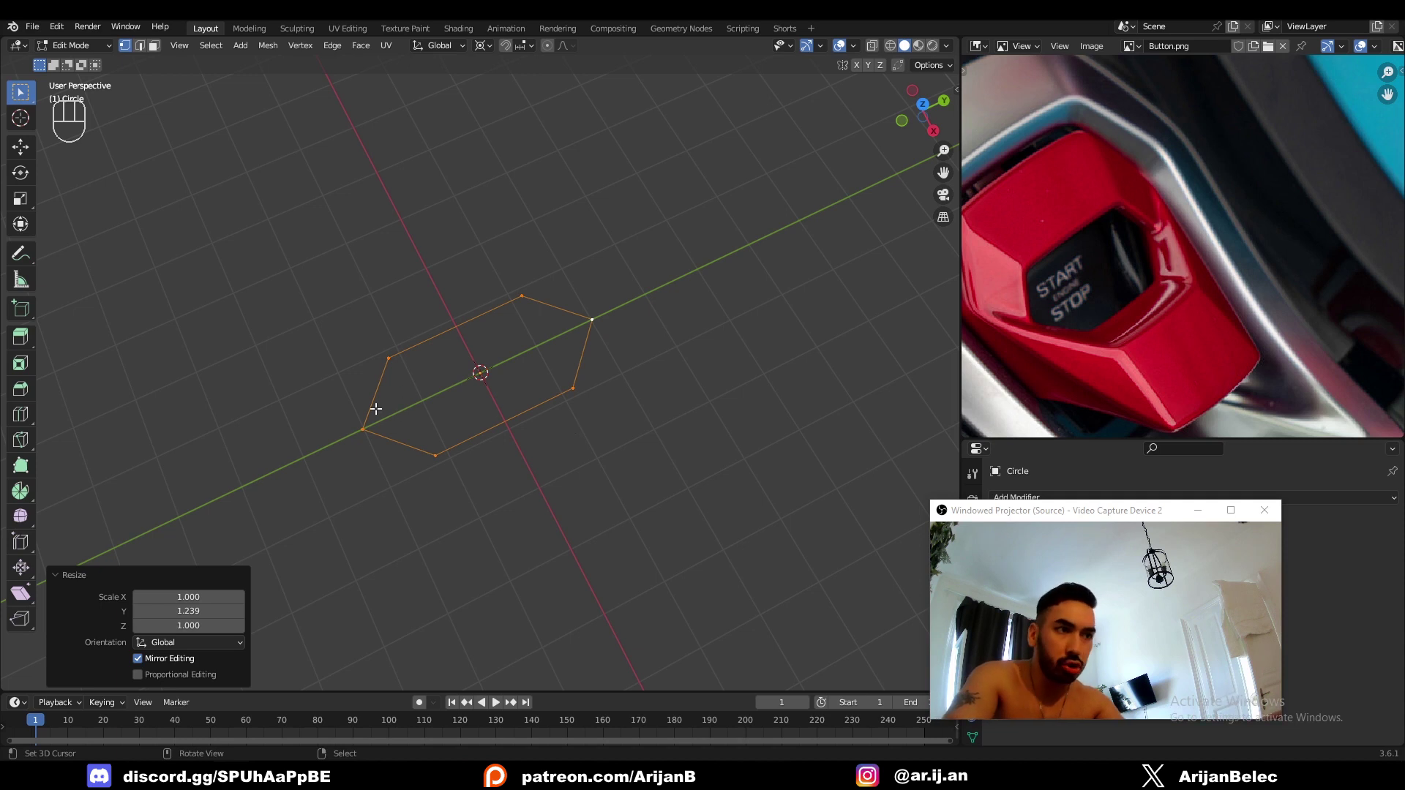
key("s")
key("y")
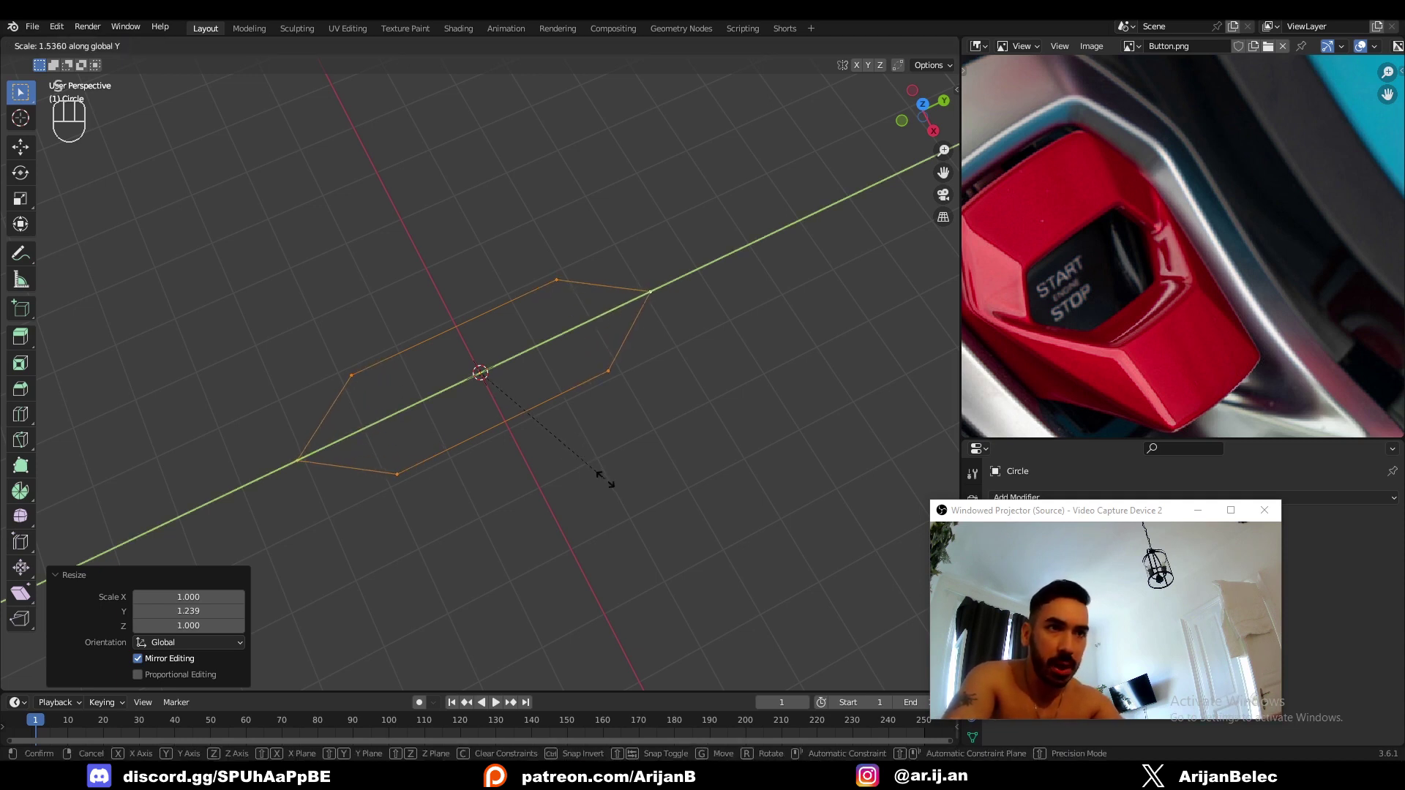
left_click(592, 473)
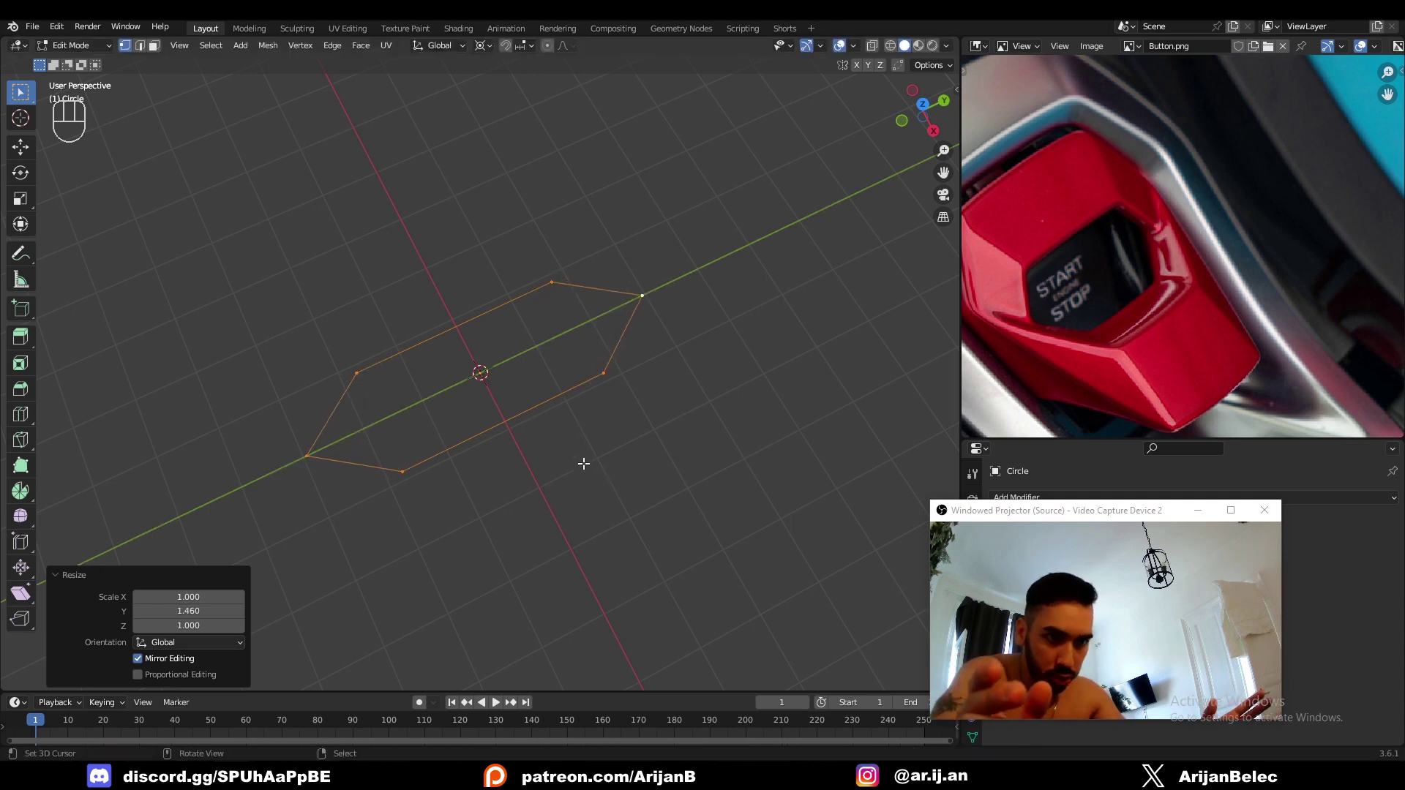
Pull the hexagon's two end vertices on the Y axis inward by scaling them to 0.854.
left_click(308, 447)
left_click(642, 296, "shift")
key("s")
left_click(676, 473)
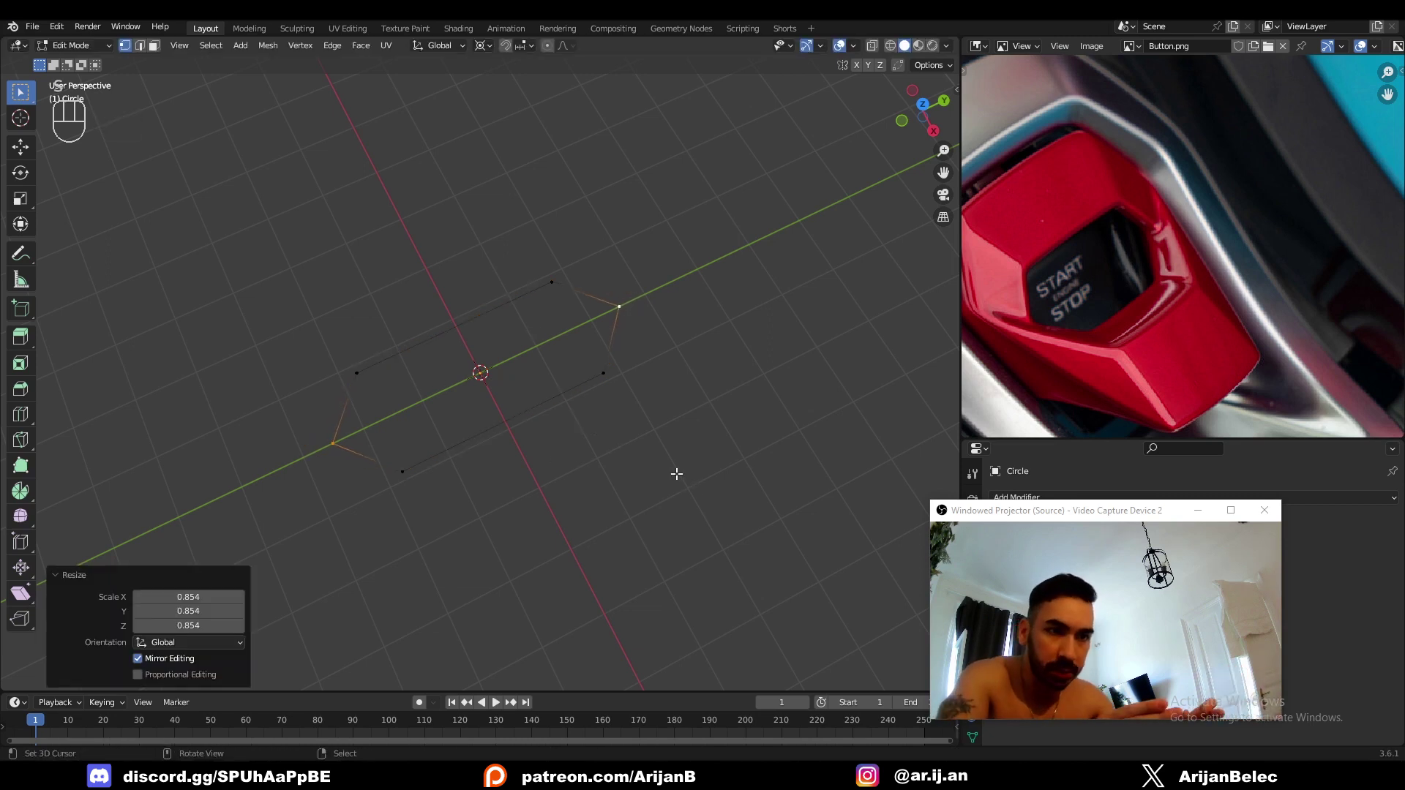
Widen the whole hexagon by scaling all its vertices by 1.494 along the global X axis.
middle_click_drag(505, 373, 608, 442)
key("s")
key("x")
right_click(628, 451)
key("a")
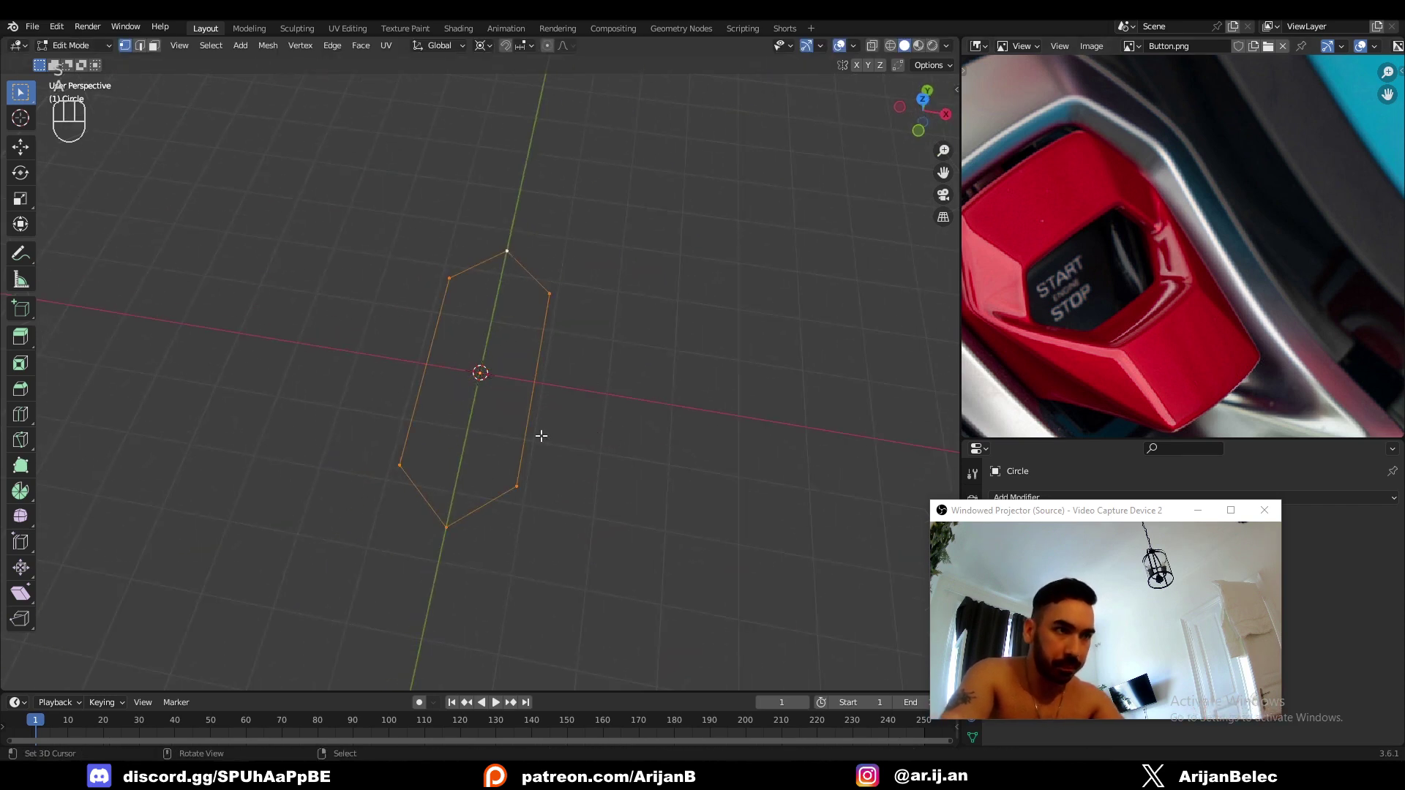
key("s")
key("x")
left_click(582, 454)
middle_click_drag(586, 437, 1060, 235)
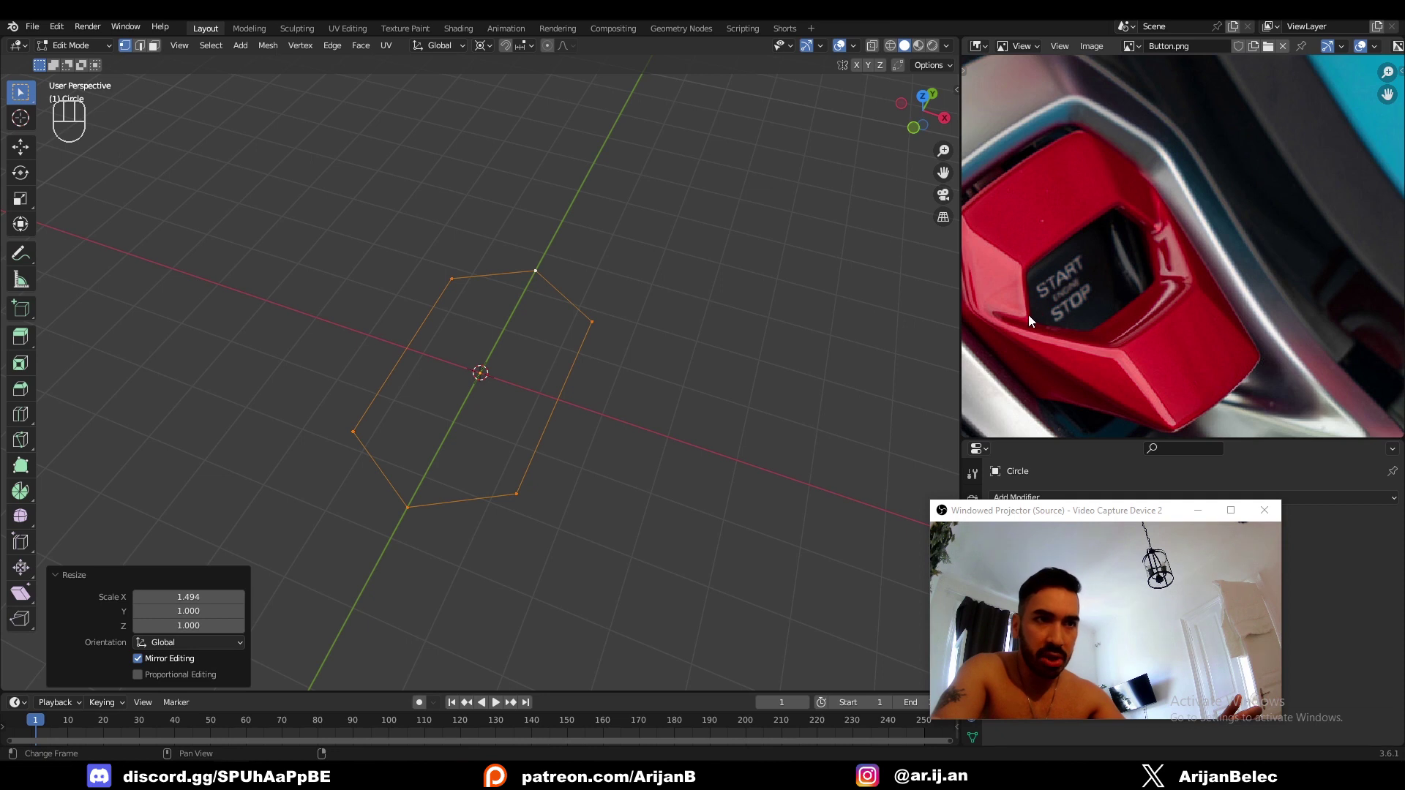
Readjust the spacing of the hexagon's two end vertices on the Y axis, finishing with a scale of 1.015.
right_click(539, 295)
right_click(432, 502, "shift")
middle_click_drag(432, 502, 447, 528)
key("s")
left_click(627, 522)
middle_click_drag(627, 521, 568, 559)
key("s")
left_click(613, 530)
Raise the hexagon's long side edge on the negative X side by 0.49652 m along Z in front view.
middle_click_drag(669, 492, 1045, 275)
scroll(1045, 275, "up", 1)
middle_click_drag(1146, 240, 1242, 182)
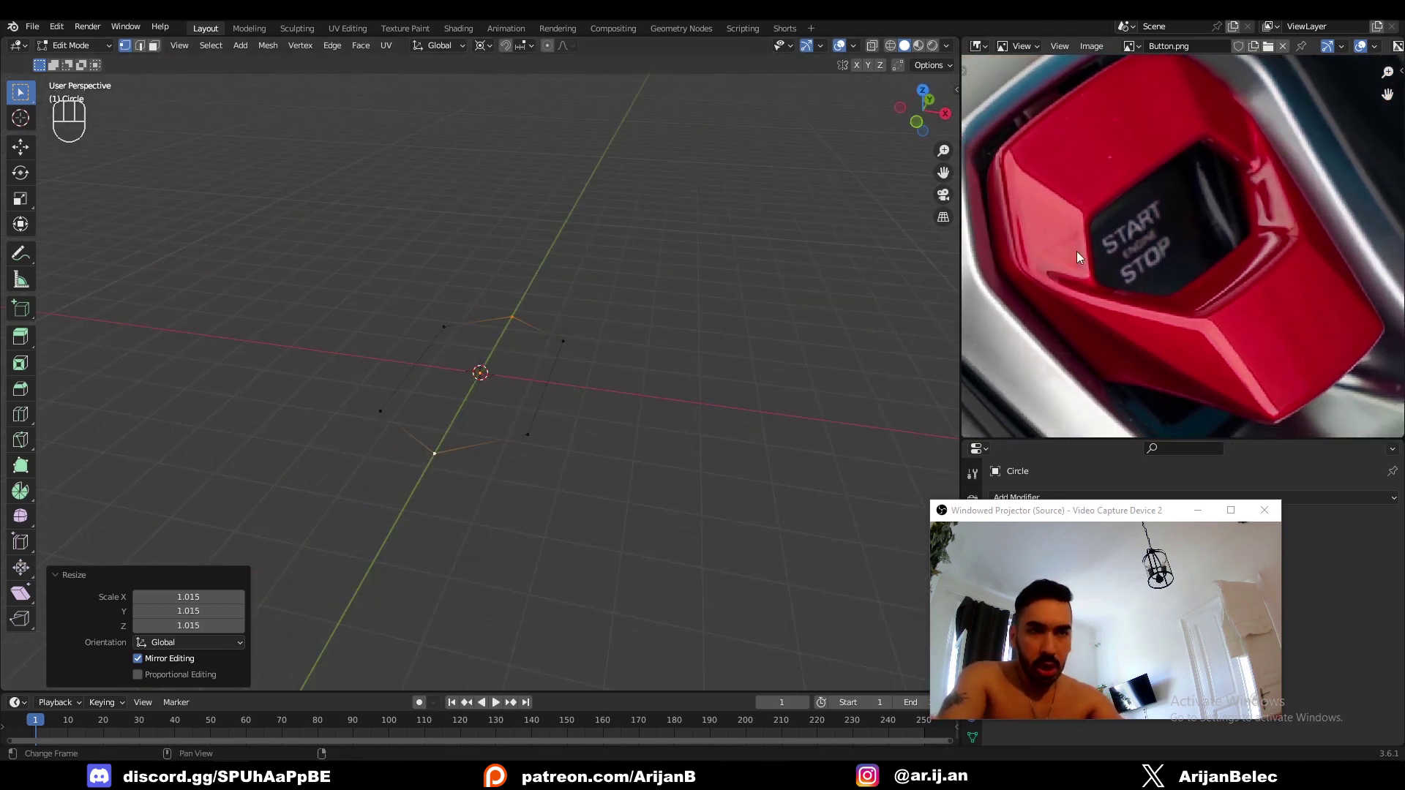
scroll(1135, 178, "down", 1)
middle_click_drag(531, 390, 562, 382)
key("2")
right_click(420, 382)
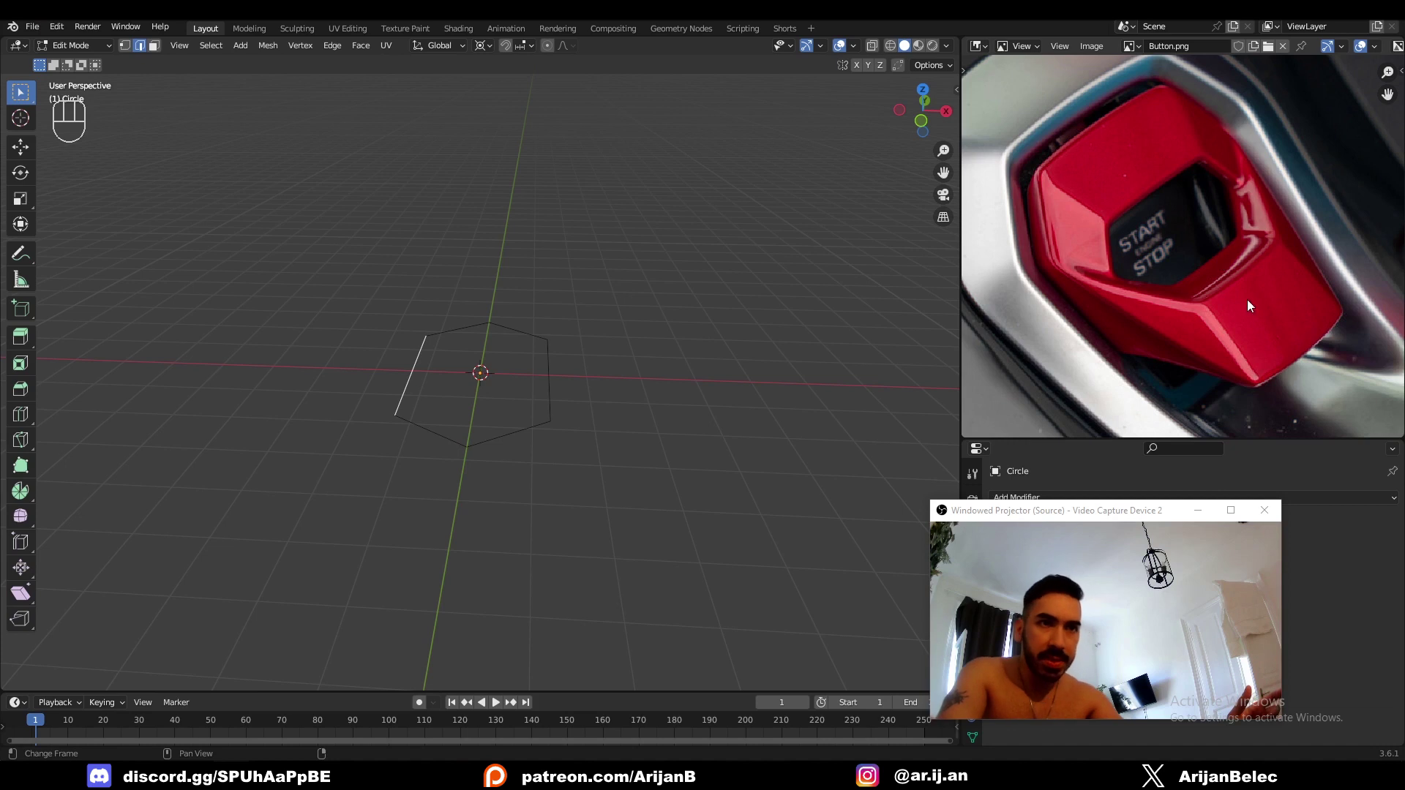
scroll(1211, 283, "down", 2)
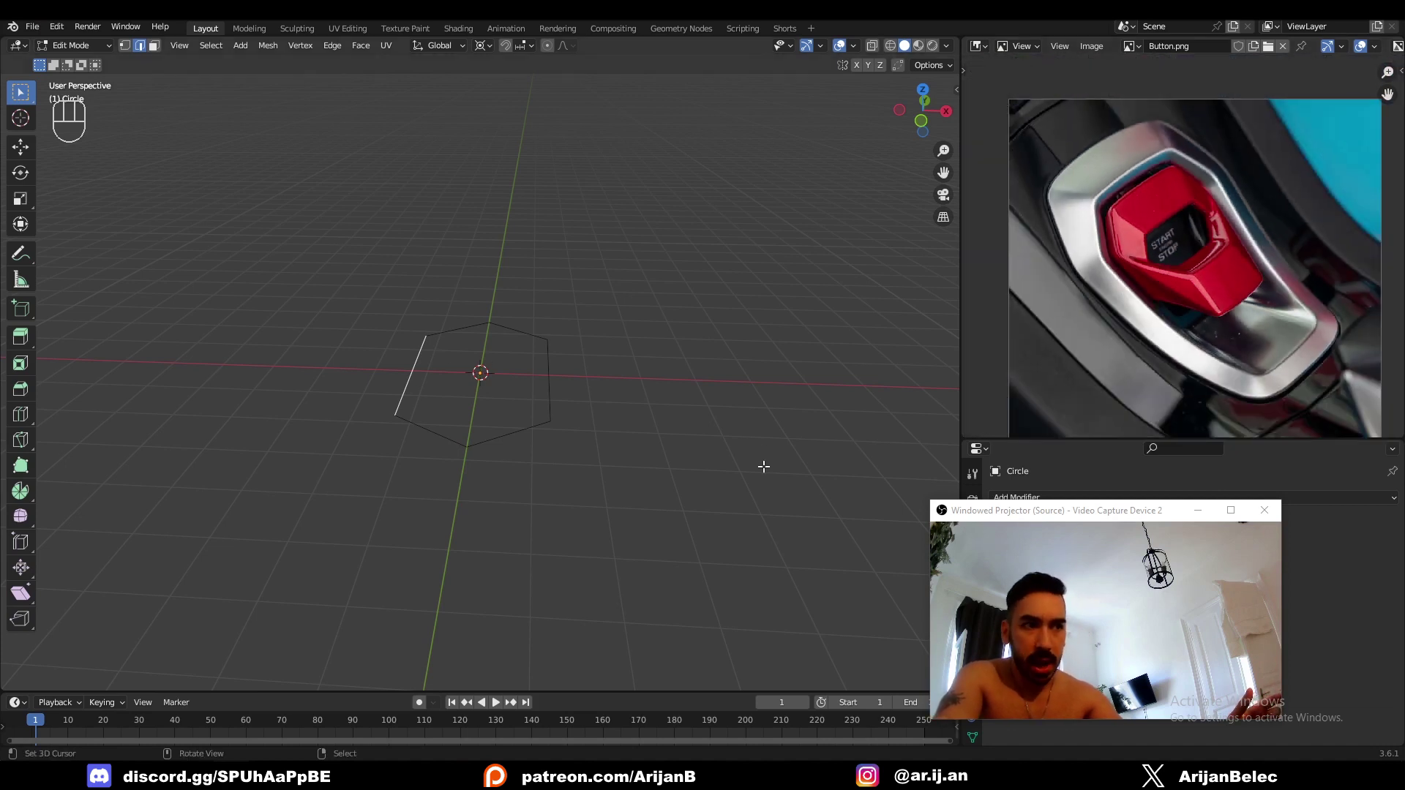
scroll(1178, 190, "up", 3)
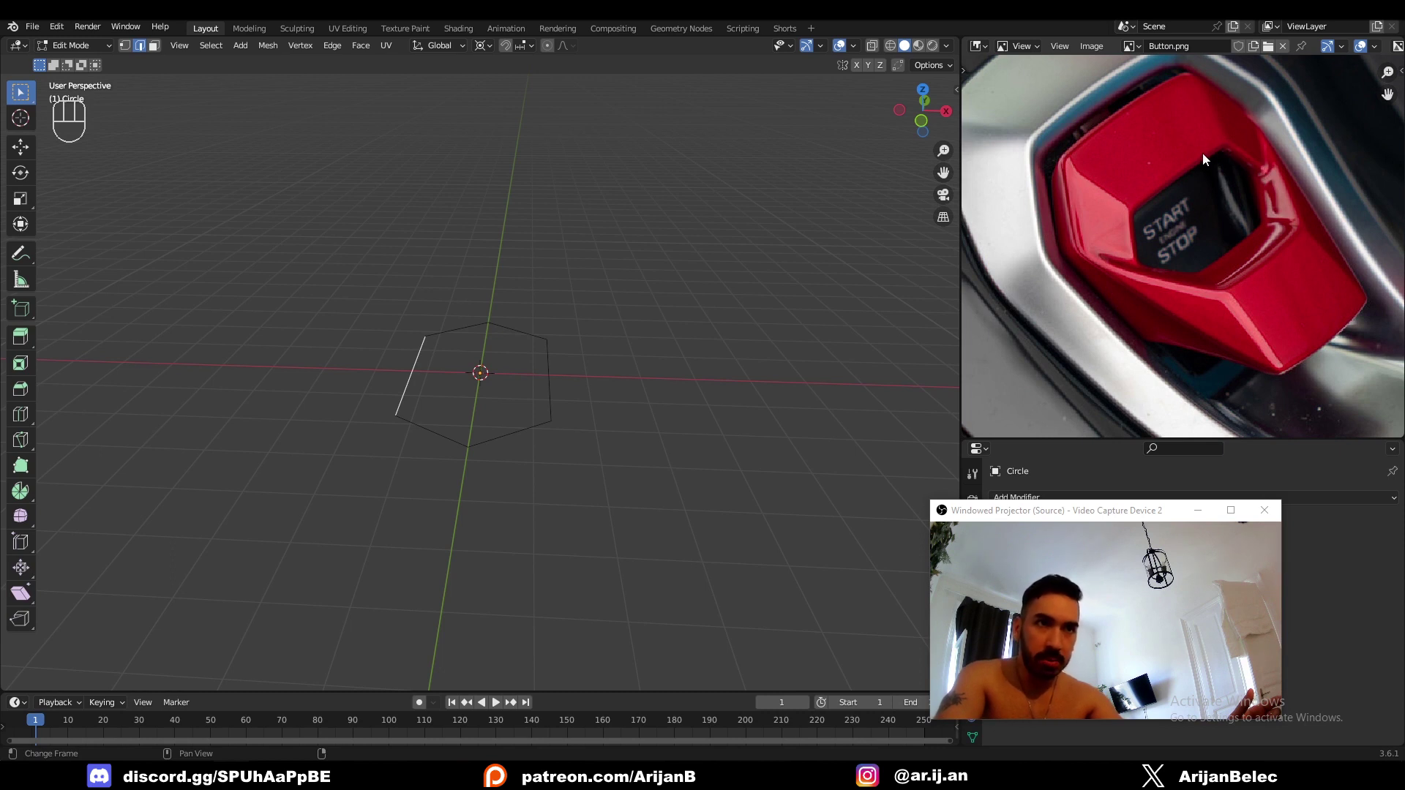
key("KP_1")
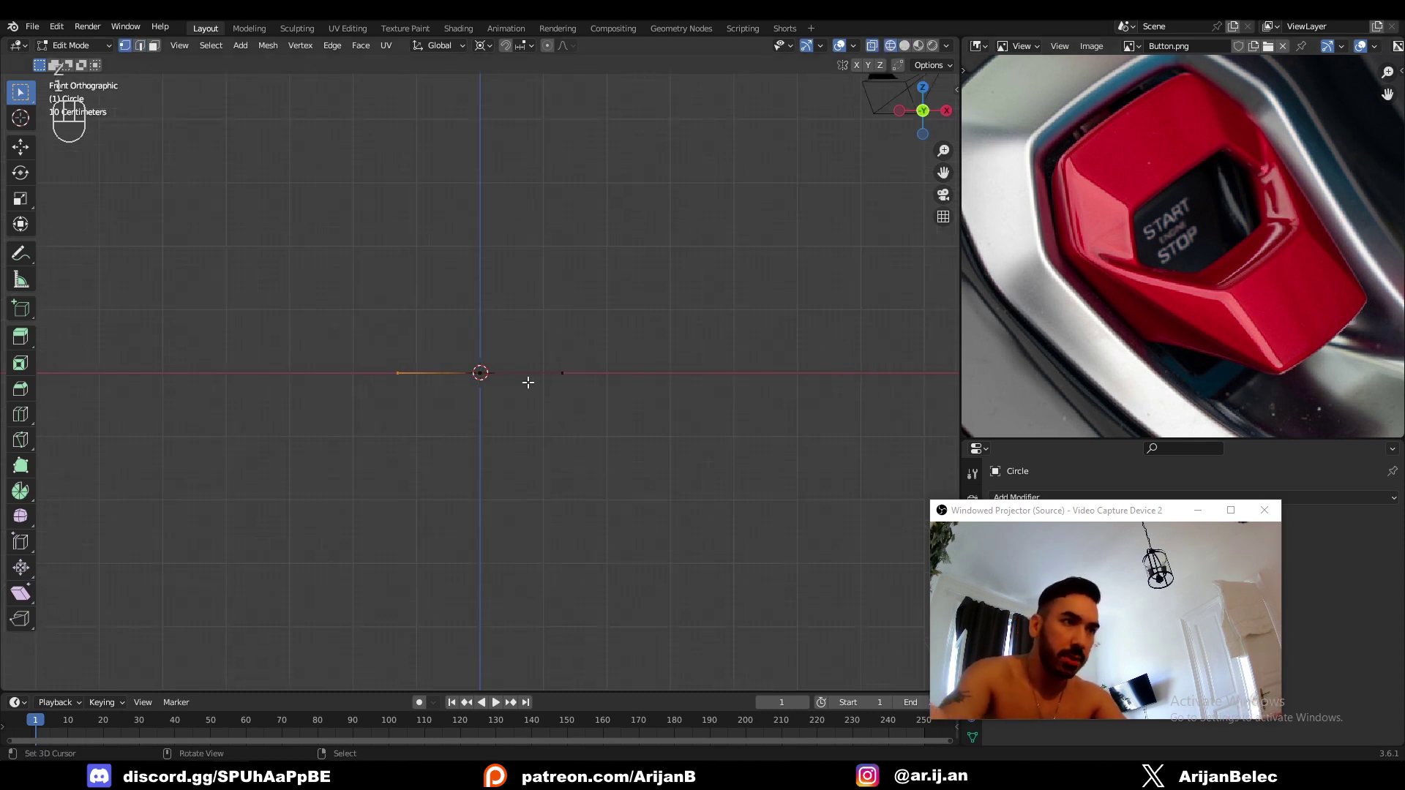
key("g")
key("z")
left_click(492, 376)
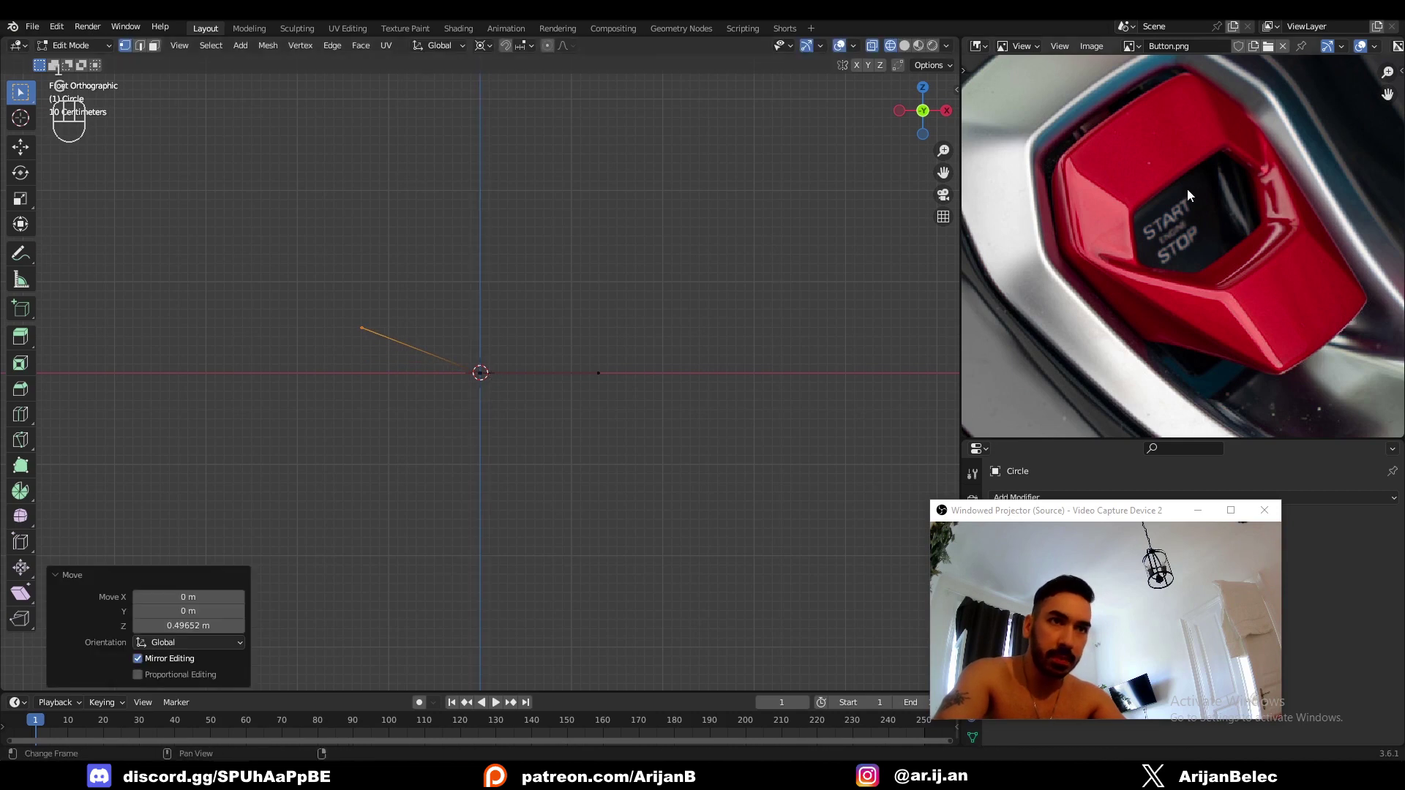
Lower the opposite side edge on the positive X side by 0.40843 m along Z.
key("b")
left_click_drag(561, 334, 655, 410)
key("g")
key("z")
left_click(623, 396)
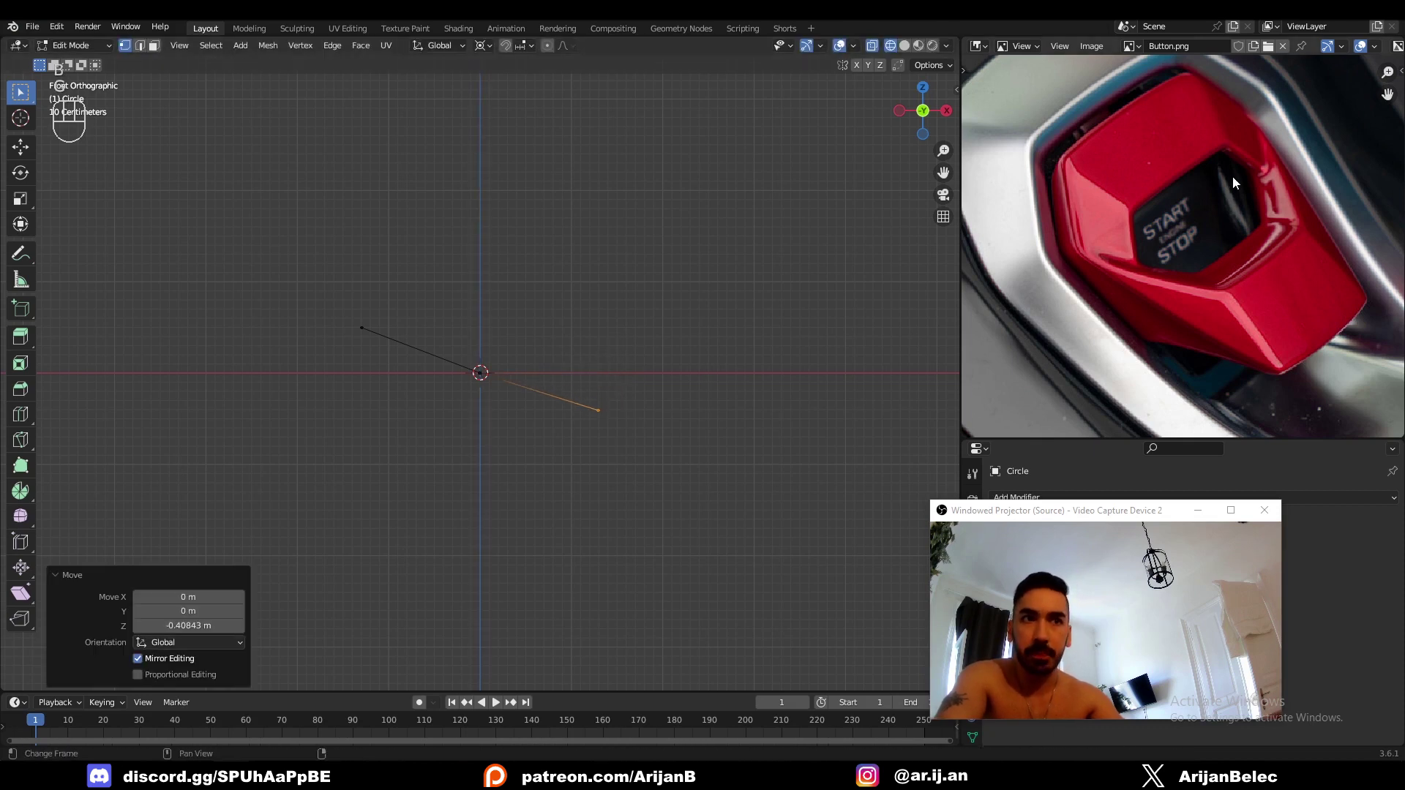
Fill the tilted hexagon outline with a face and extrude it 0.427 m along its normal.
middle_click_drag(558, 464, 544, 494)
key("2")
right_click(490, 310)
mouse_move(475, 396)
middle_mouse_down()
mouse_move(437, 380)
mouse_move(512, 380)
mouse_move(493, 376)
middle_mouse_up()
key("a")
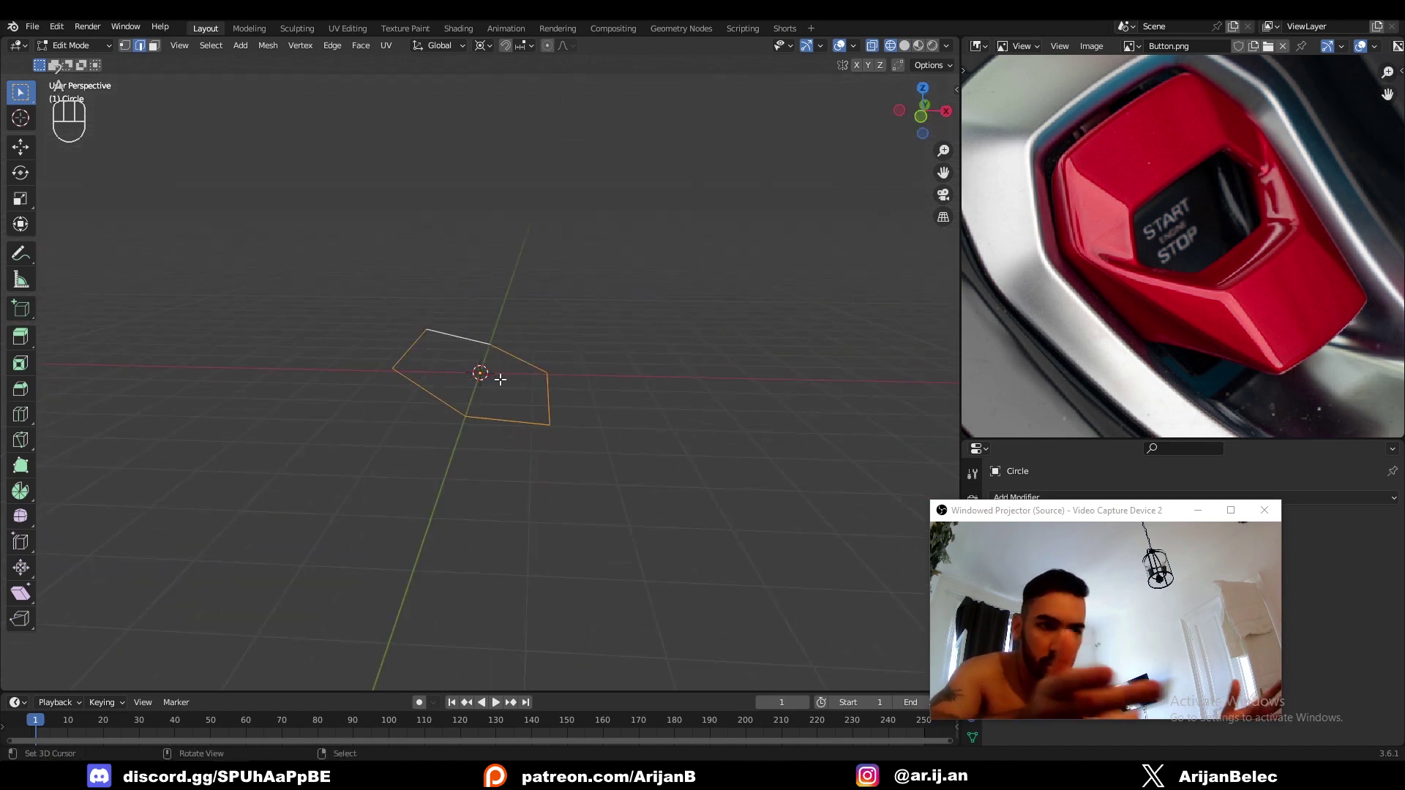
key("f")
key("e")
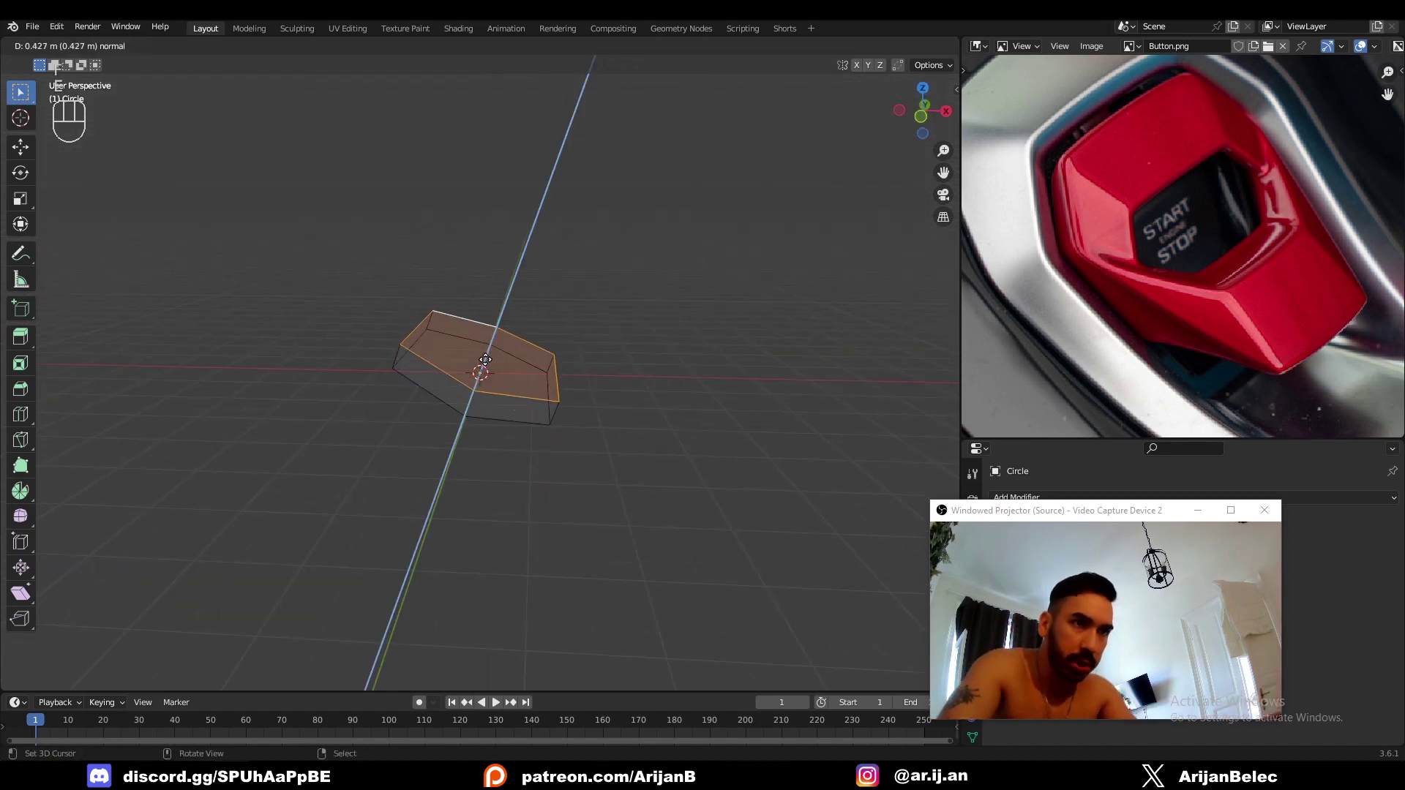
left_click(486, 359)
scroll(1250, 162, "up", 5)
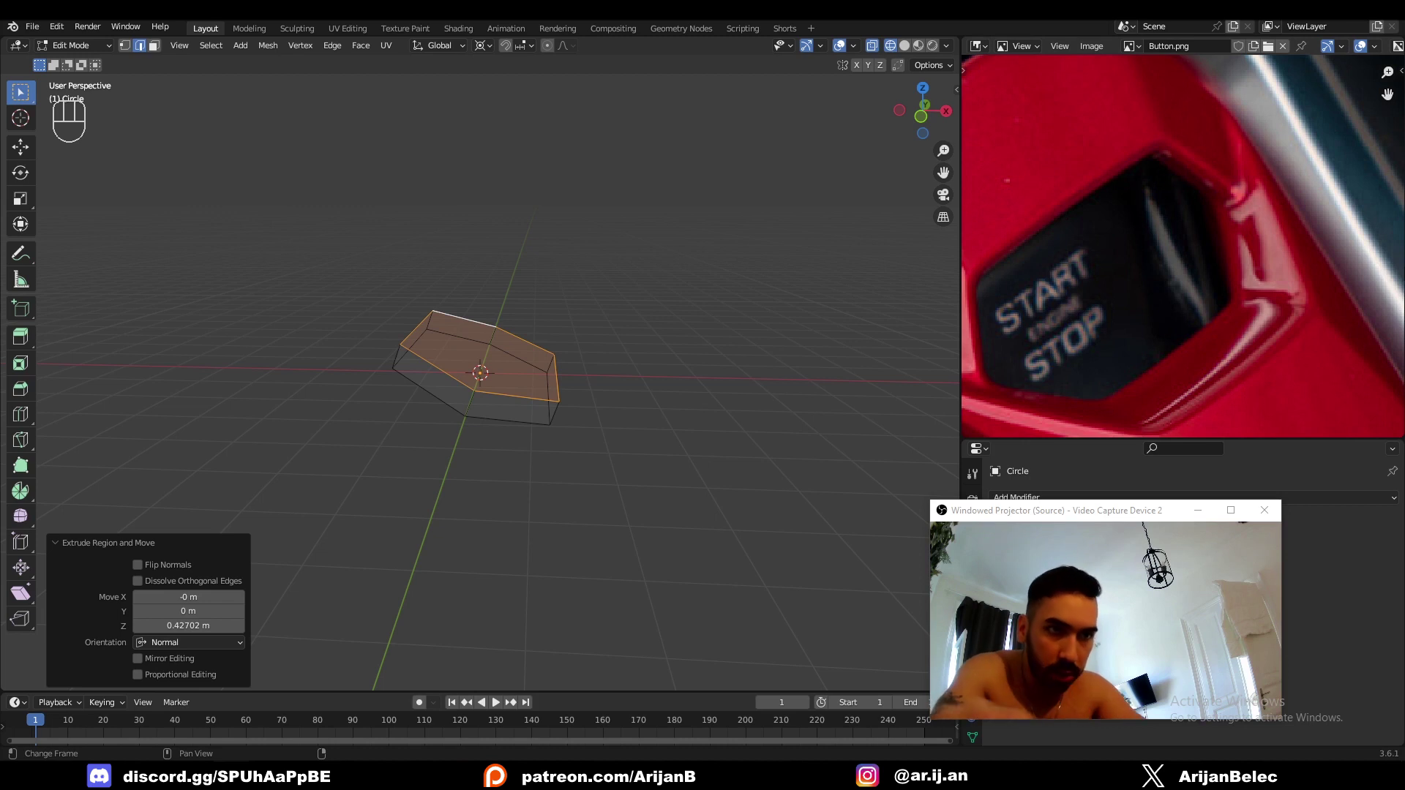
Delete the top and bottom cap faces of the extruded hexagon to leave an open ring of walls.
middle_click_drag(676, 397, 684, 400)
key("z")
key("3")
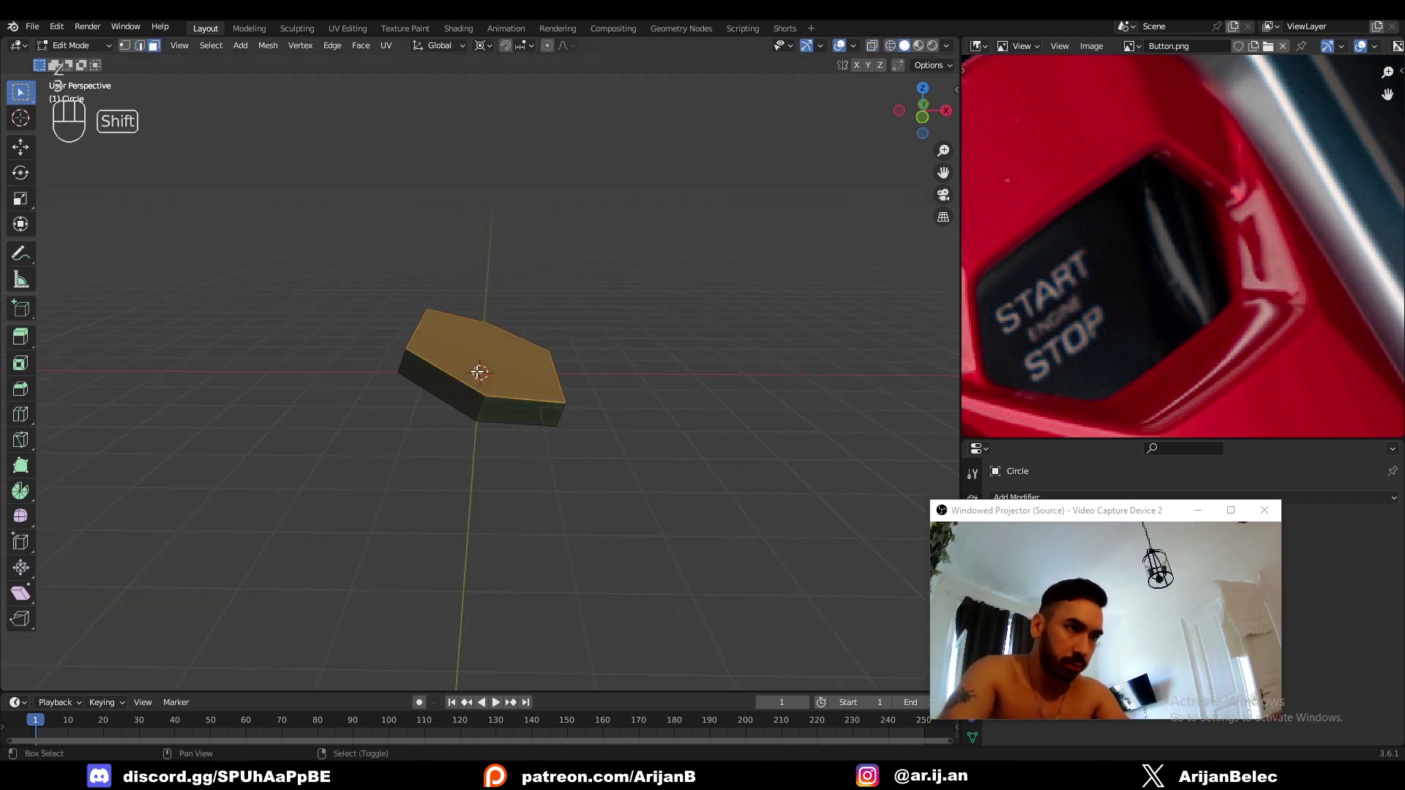
key("z")
right_click(478, 373, "shift")
key("x")
left_click(603, 398)
middle_click_drag(584, 374, 558, 396)
key("z")
middle_click_drag(599, 350, 568, 345)
key("1")
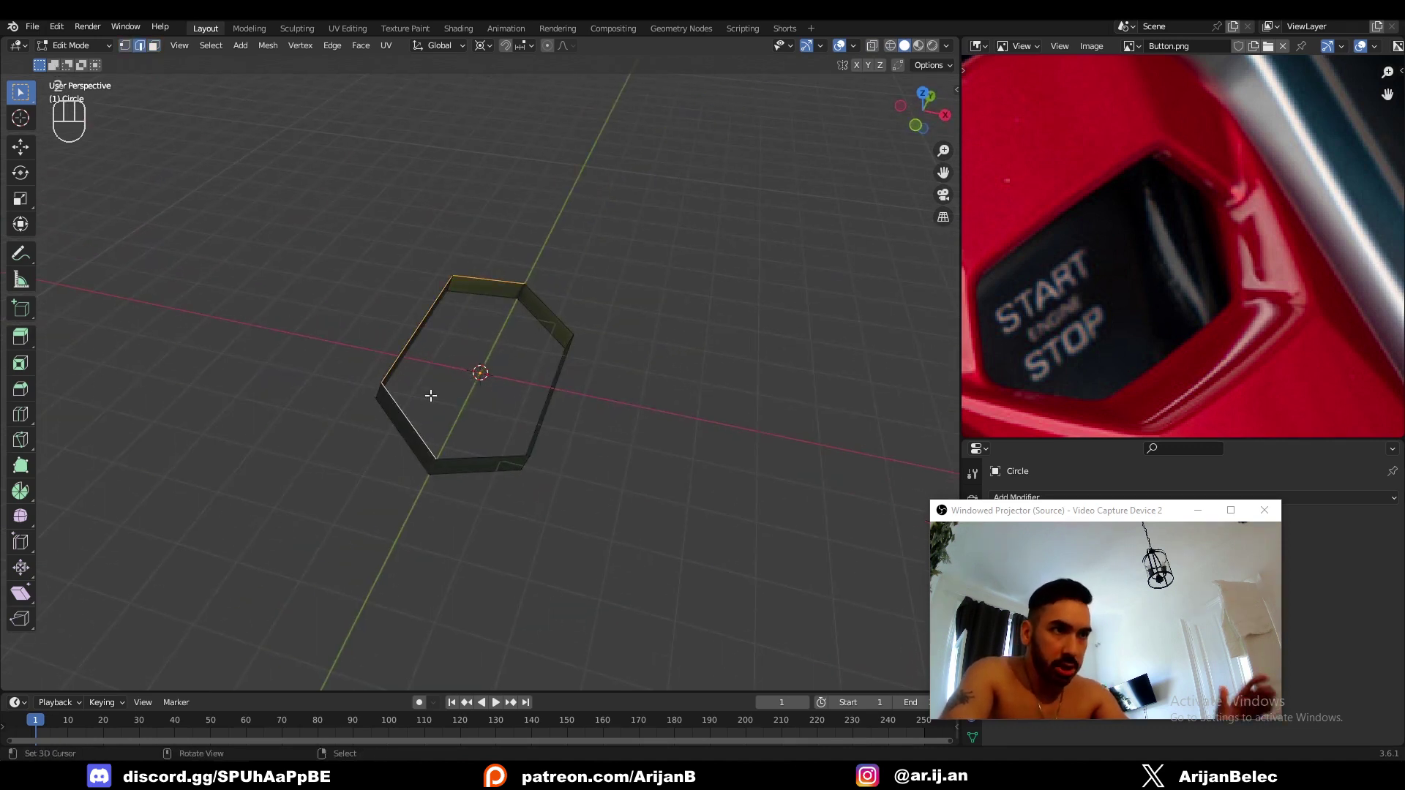
Extrude the three upper rim edges on the ring's negative X side outward along the X axis.
scroll(529, 406, "up", 1)
scroll(1256, 227, "down", 6)
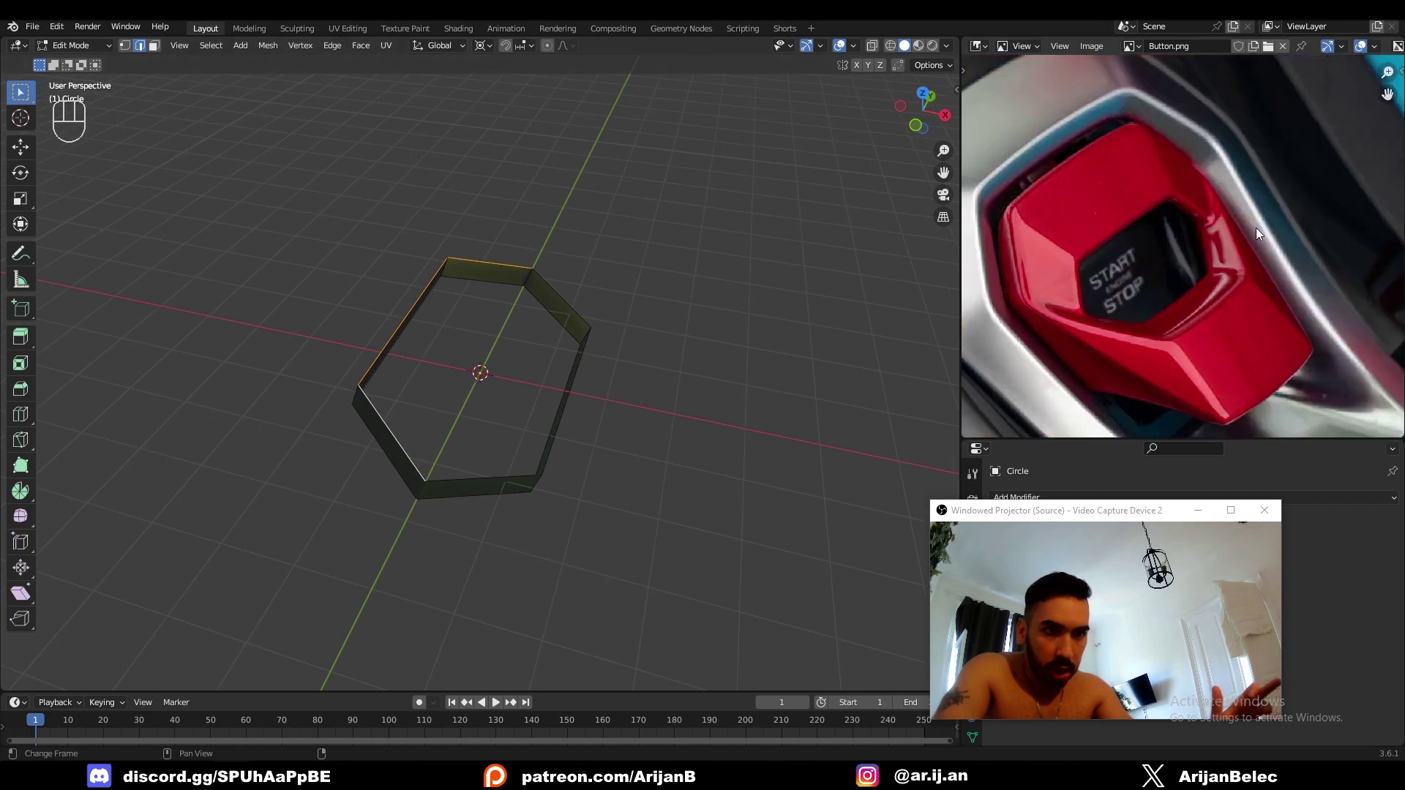
scroll(1149, 221, "up", 1)
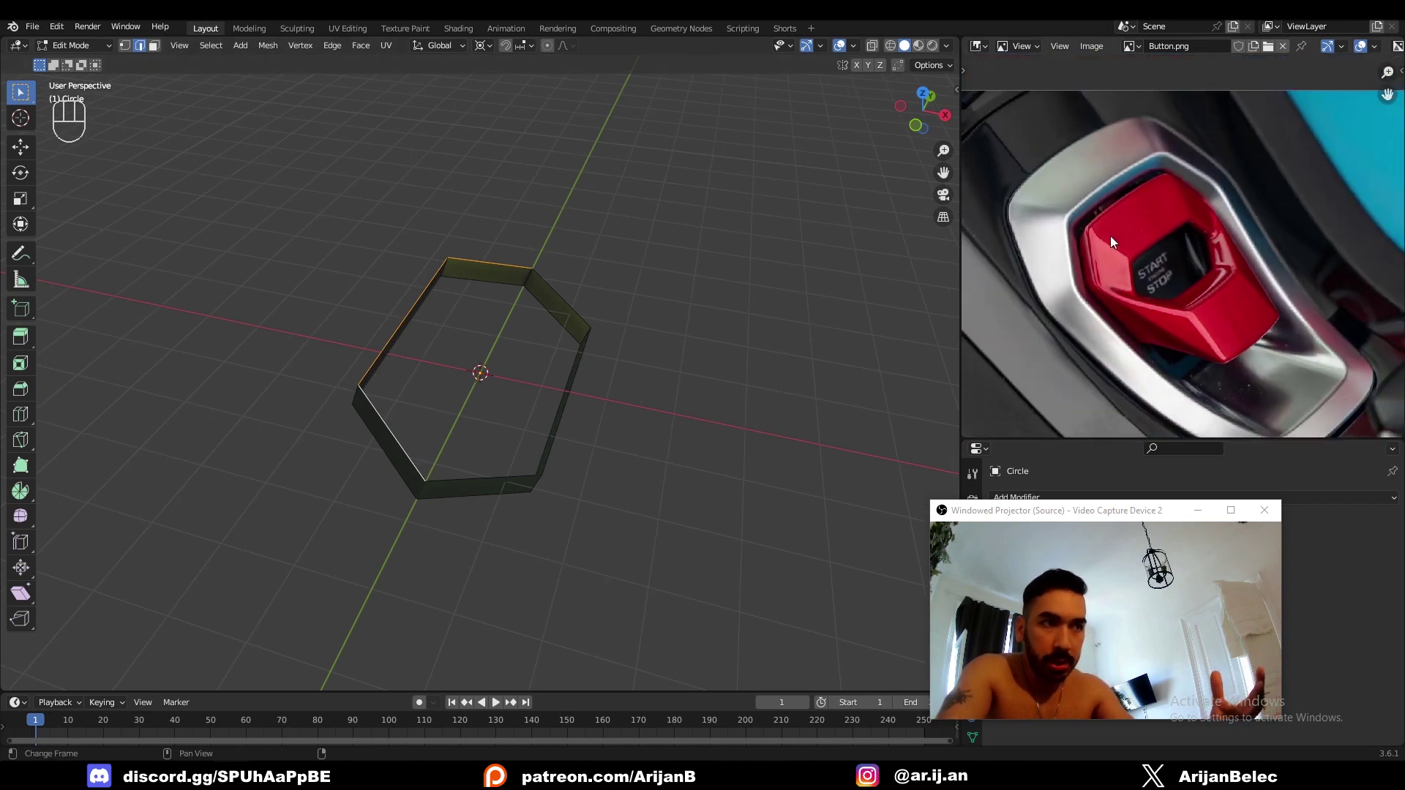
middle_click_drag(249, 431, 614, 495)
key("e")
right_click(459, 405)
key("g")
key("y")
right_click(450, 396)
key("g")
key("x")
left_click(357, 386)
Lower the extruded outer edges 0.37051 m along Z and scale them by 1.392 along Y.
key("shift+s")
key("g")
key("z")
left_click(450, 451)
key("s")
key("y")
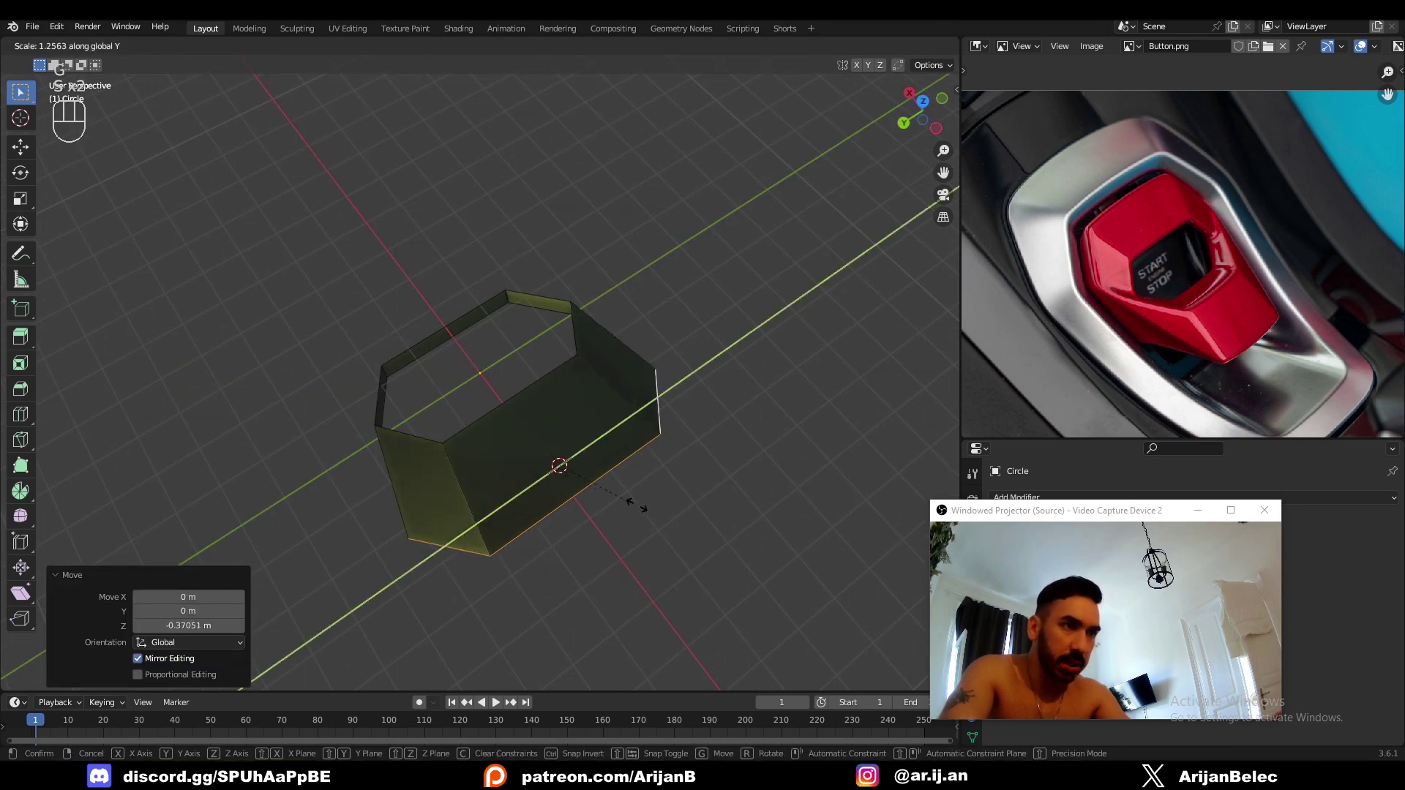
left_click(634, 505)
Widen the extruded outer edges by a further factor of about 1.1 along Y, working in top view.
scroll(1087, 236, "up", 1)
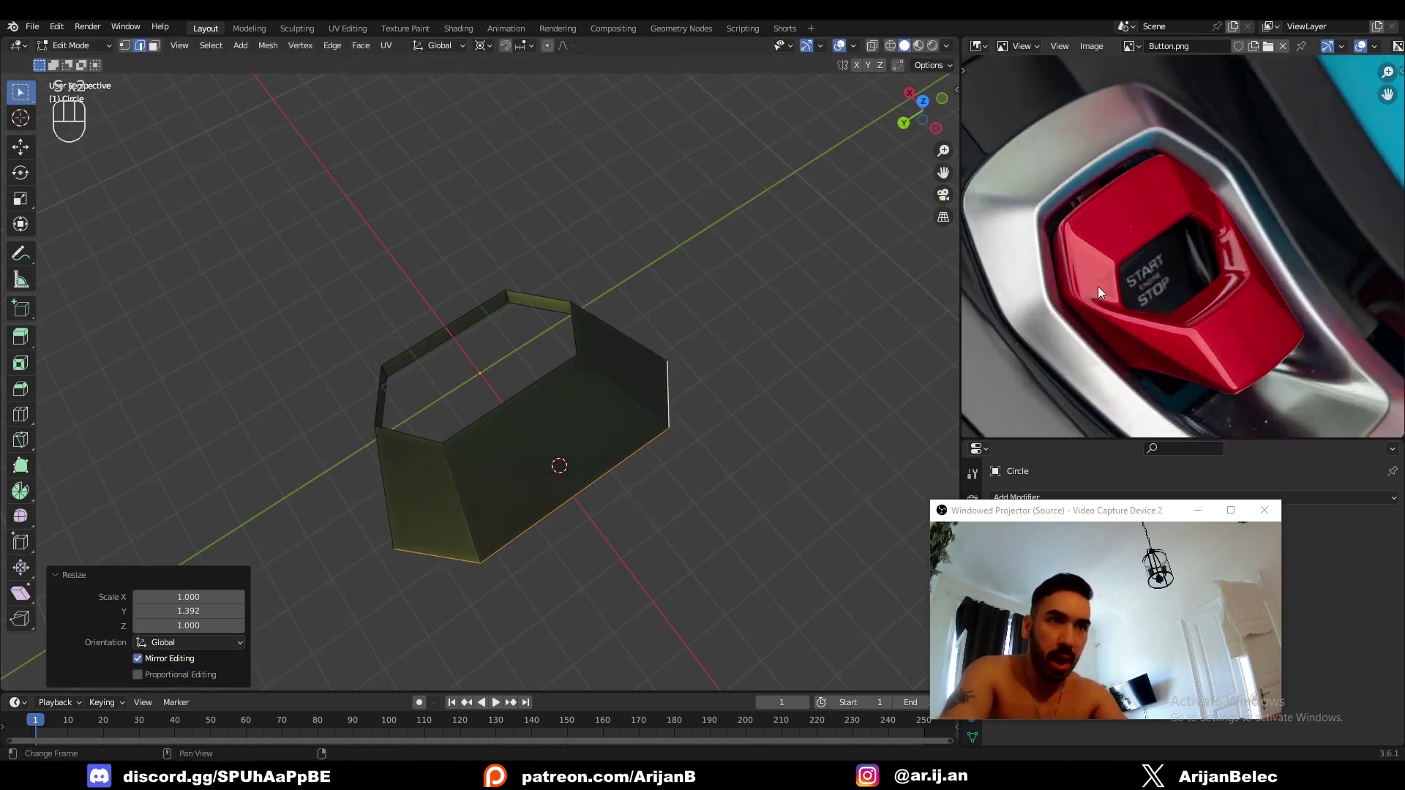
scroll(1119, 302, "up", 1)
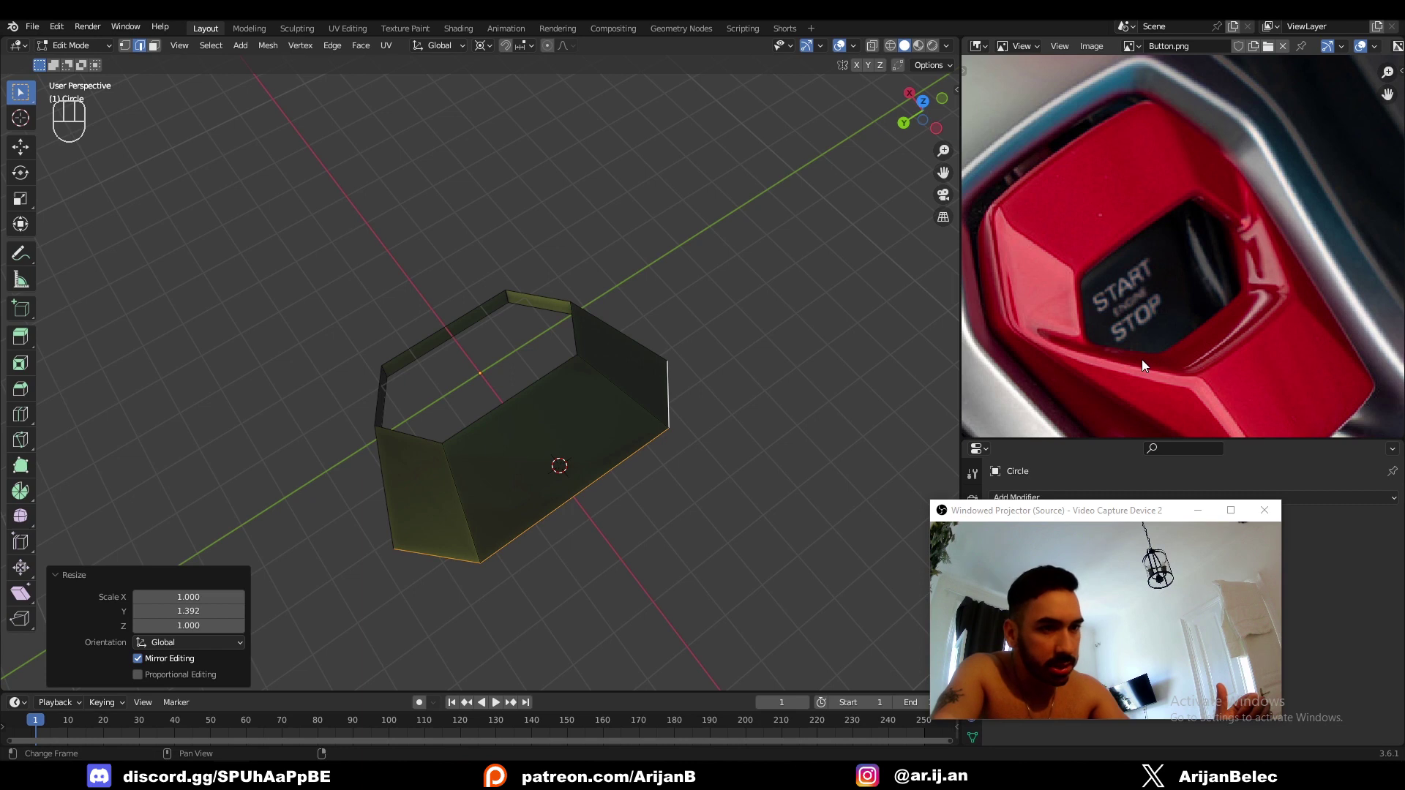
middle_click_drag(600, 410, 741, 378)
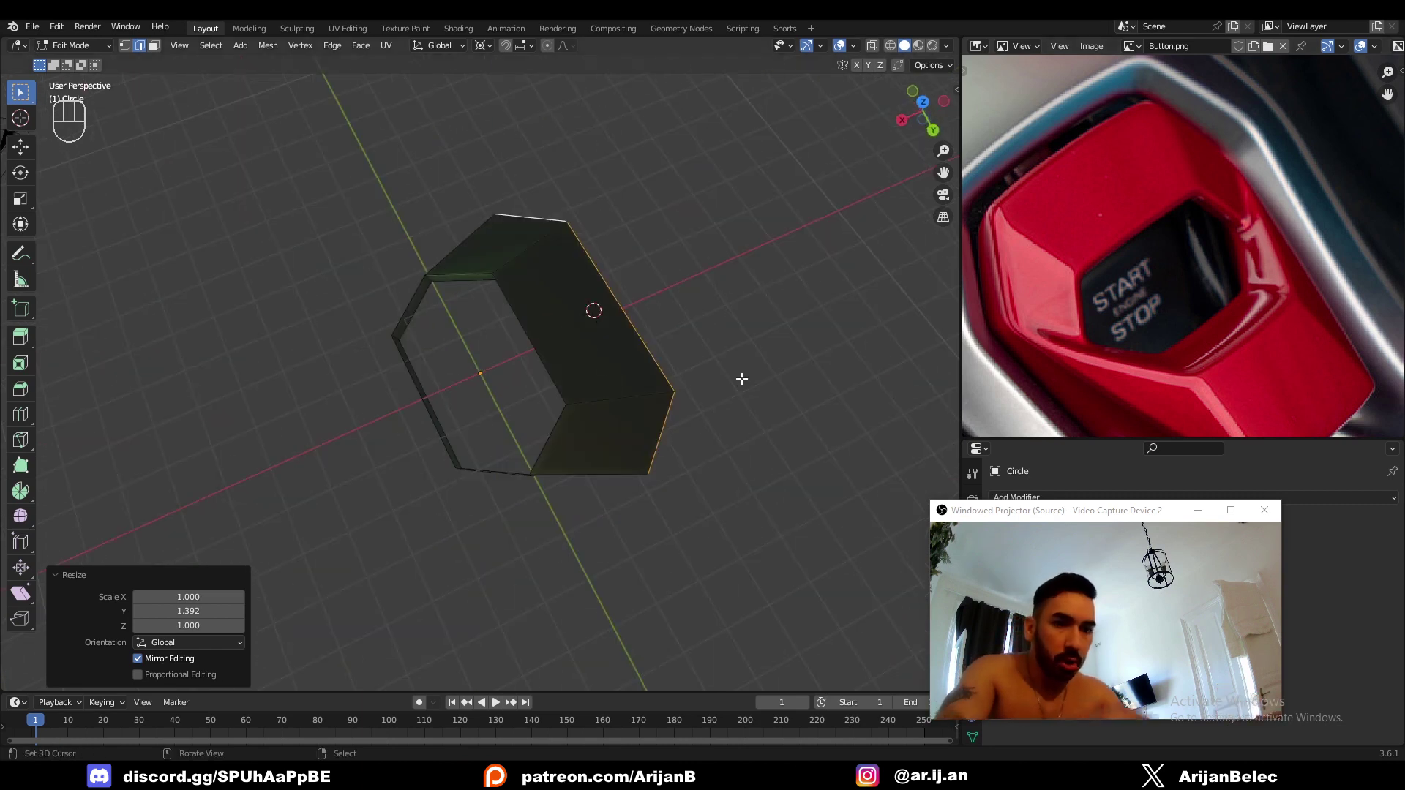
key("KP_7")
middle_click_drag(569, 329, 464, 335)
key("Return")
key("KP_7")
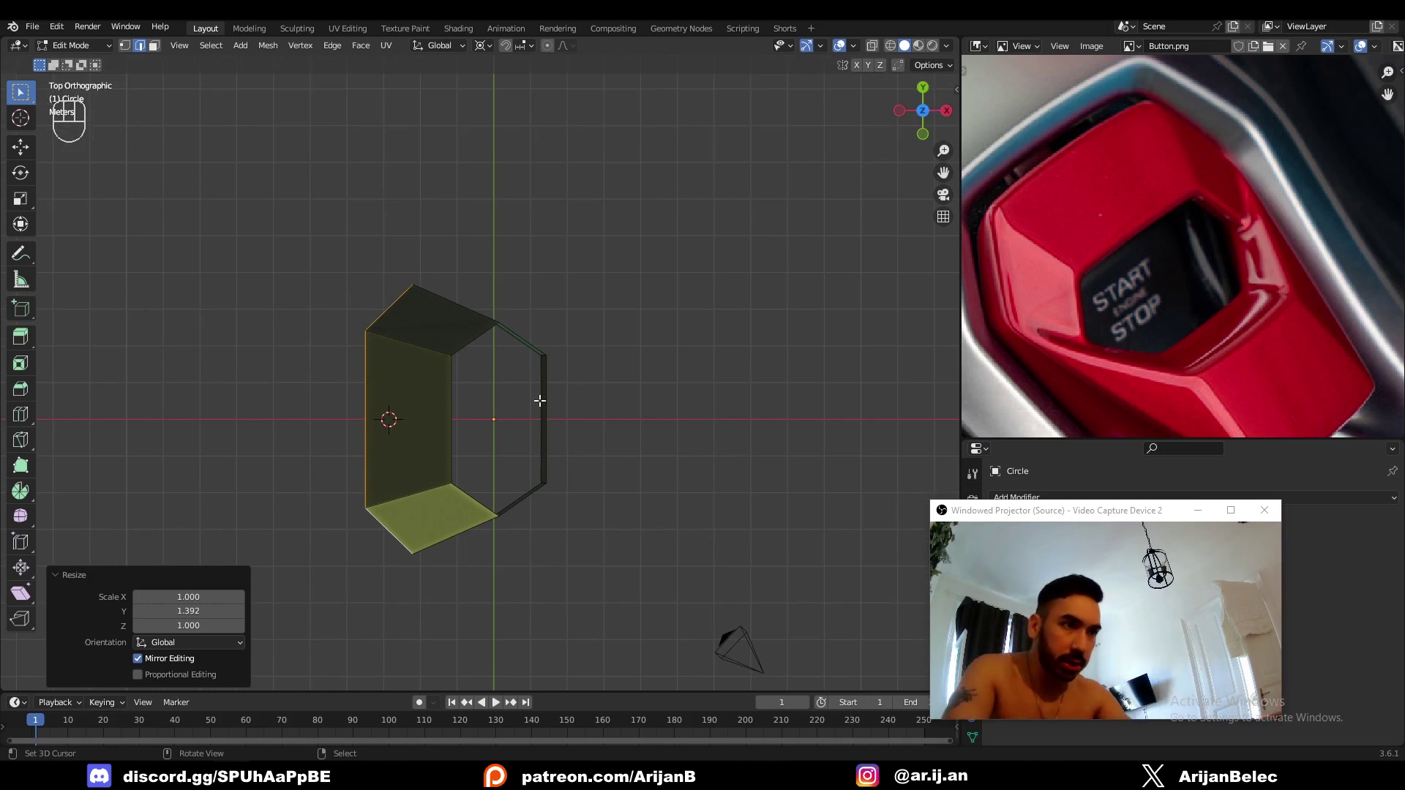
scroll(516, 373, "up", 1)
key("s")
key("y")
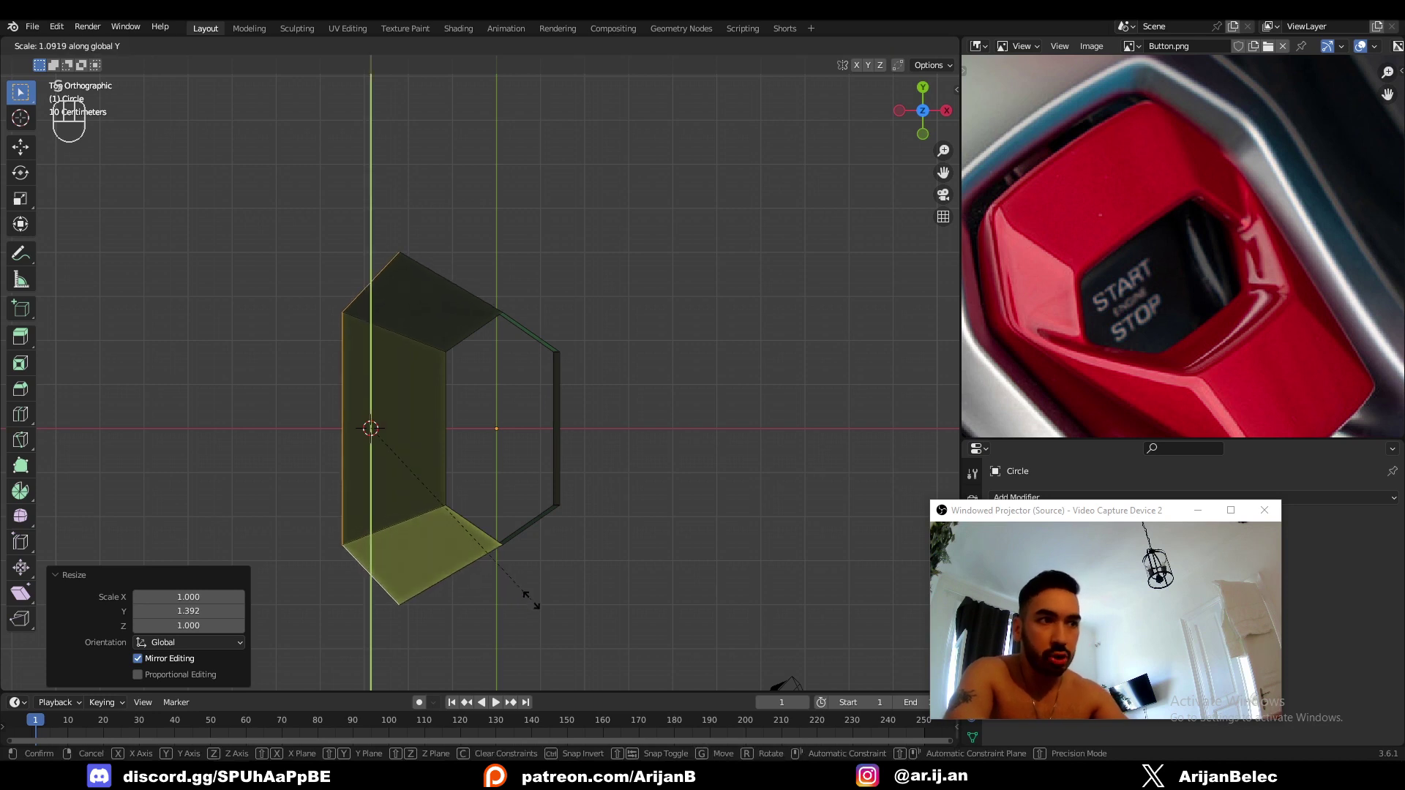
left_click(536, 612)
Rescale the extruded outline and slide its two side corner vertices along their edges by a factor of about 0.49.
middle_click_drag(537, 612, 602, 439)
key("1")
key("s")
left_click(627, 463)
key("1")
right_click(625, 346)
right_click(284, 233, "shift")
middle_click_drag(402, 381, 524, 380)
key("g")
key("g")
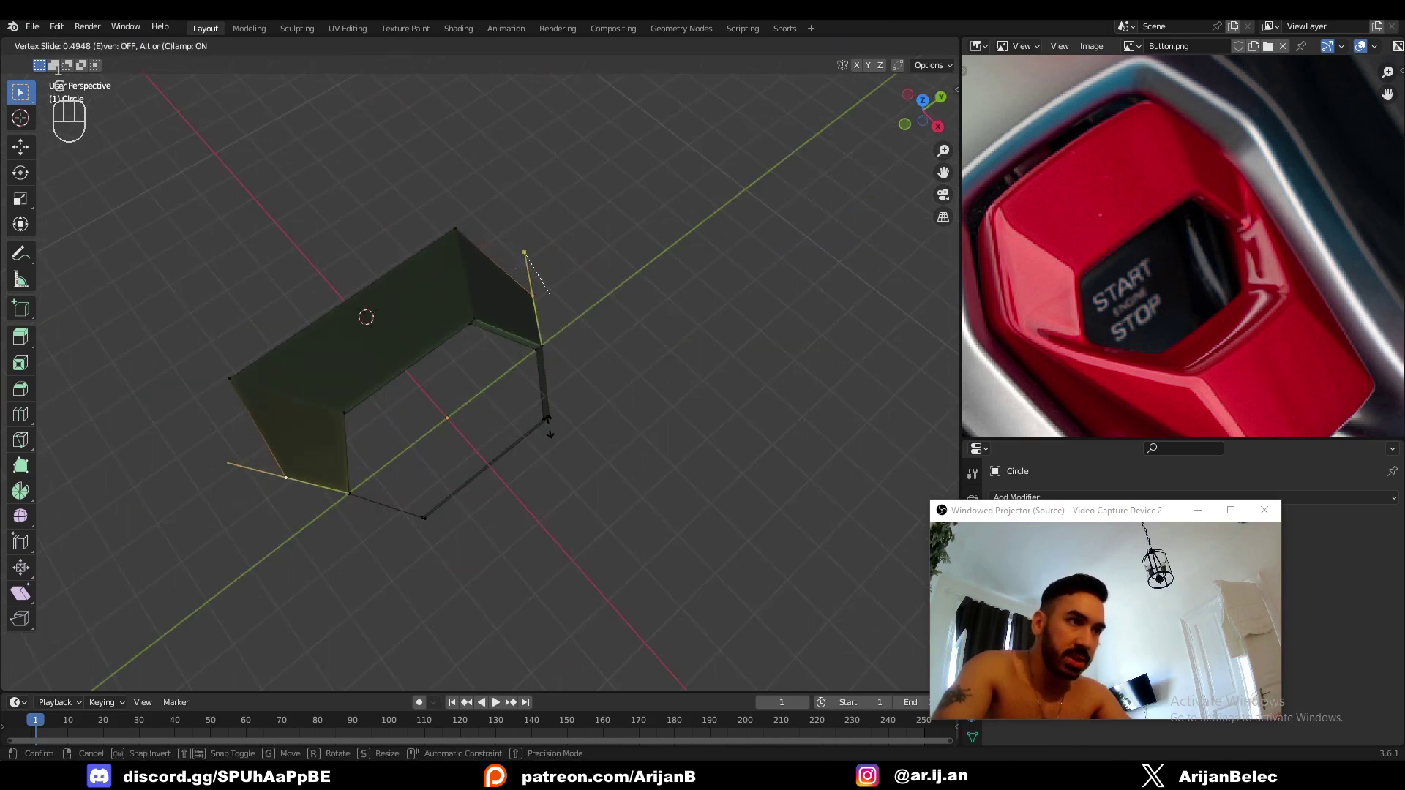
left_click(549, 430)
Shorten the far outer edge on the negative X side by scaling it down.
key("2")
right_click(367, 302)
key("shift+s")
left_click(461, 543)
key("s")
left_click(425, 477)
Move the far outer edge along constrained axes until it sits about level with the ring's upper rim, and rescale its length.
middle_click_drag(425, 478, 504, 440)
key("g")
middle_click(503, 440)
right_click(523, 454)
key("g")
middle_click(514, 456)
left_click(505, 459)
key("s")
left_click(508, 493)
middle_click_drag(508, 493, 540, 385)
key("g")
middle_click(659, 372)
left_click(659, 366)
key("z")
Lower the two side corner vertices of the flange 0.084393 m along Z.
key("1")
right_click(543, 389)
right_click(448, 318, "shift")
mouse_move(448, 319)
middle_mouse_down()
mouse_move(554, 332)
mouse_move(649, 396)
middle_mouse_up()
key("g")
middle_click(549, 338)
left_click(547, 347)
key("z")
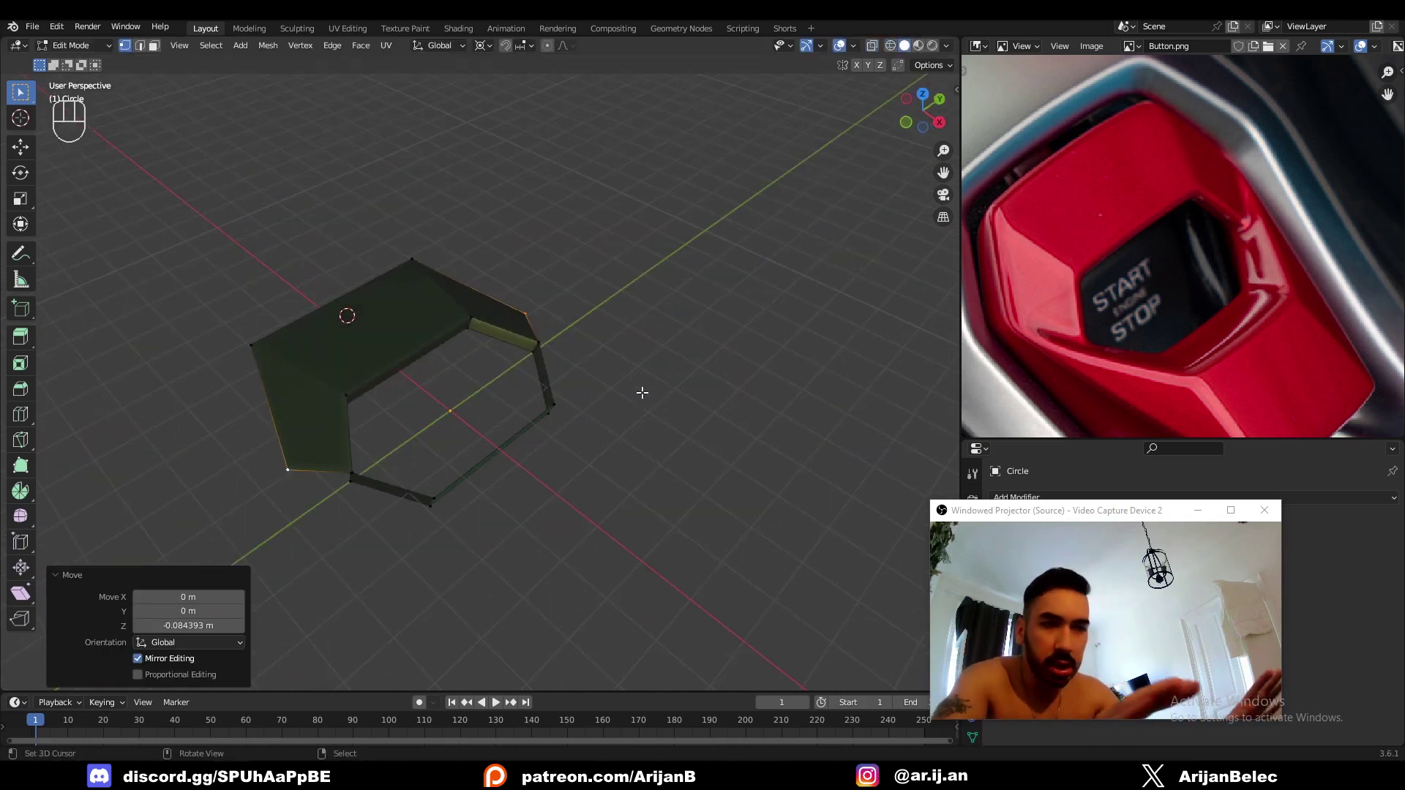
Snap the 3D cursor to the middle of the far outer edge and adjust the edge's length by scaling.
middle_click_drag(565, 371, 521, 385)
key("2")
middle_click_drag(408, 389, 563, 410)
key("shift+s")
left_click(617, 550)
key("s")
left_click(627, 518)
Scale the spacing between the flange's two side corner vertices and move both along X.
middle_click_drag(627, 517, 387, 476)
key("1")
right_click(385, 476)
key("z")
right_click(489, 310, "shift")
key("s")
left_click(564, 526)
mouse_move(563, 526)
middle_mouse_down()
mouse_move(622, 512)
mouse_move(628, 494)
mouse_move(609, 472)
mouse_move(562, 500)
mouse_move(457, 429)
mouse_move(551, 438)
middle_mouse_up()
key("z")
key("g")
key("x")
left_click(600, 472)
Try extruding the flange's outer edge chain 0.98856 m downward along Z.
key("Tab")
key("Tab")
key("2")
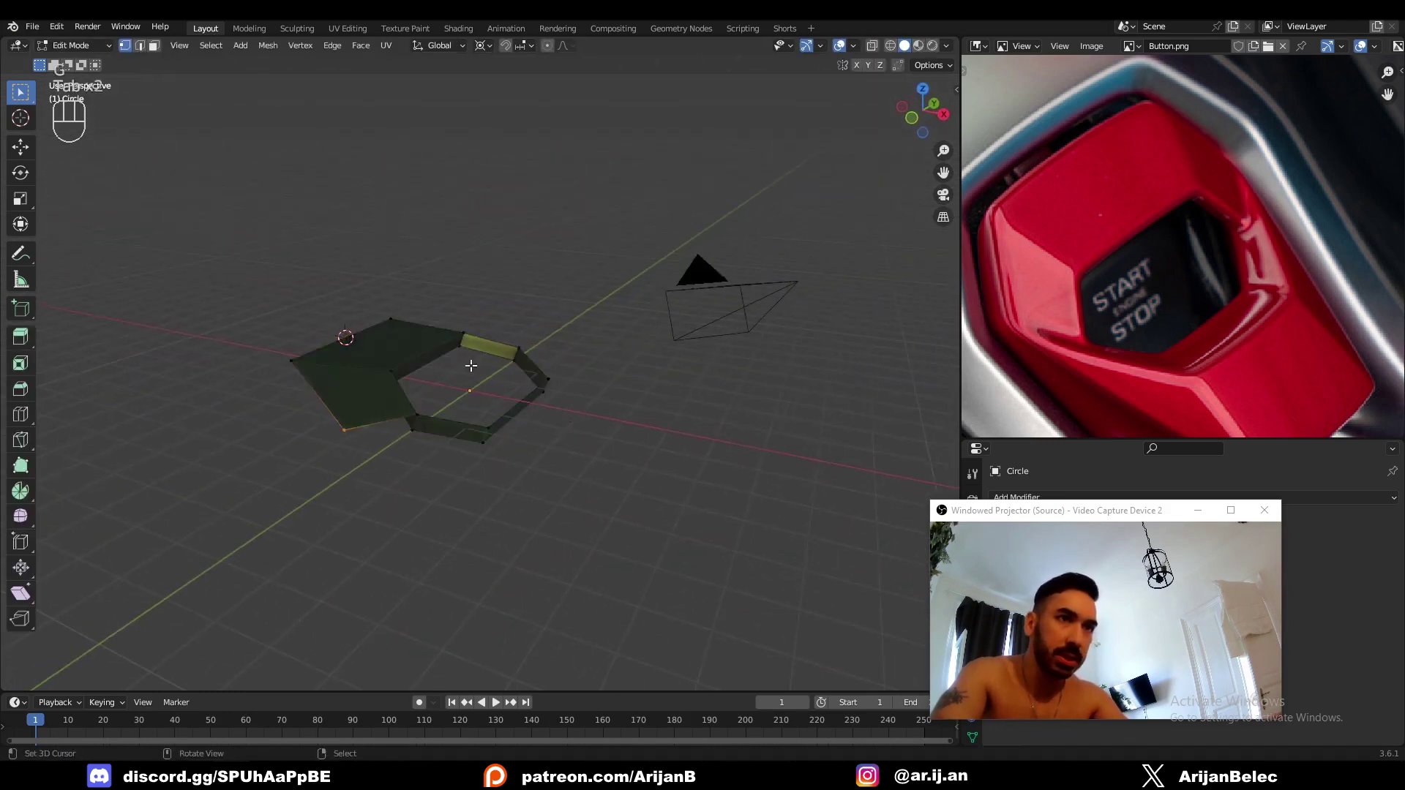
right_click(327, 334, "alt")
middle_click_drag(336, 335, 433, 342)
key("e")
key("g")
key("z")
left_click(486, 399)
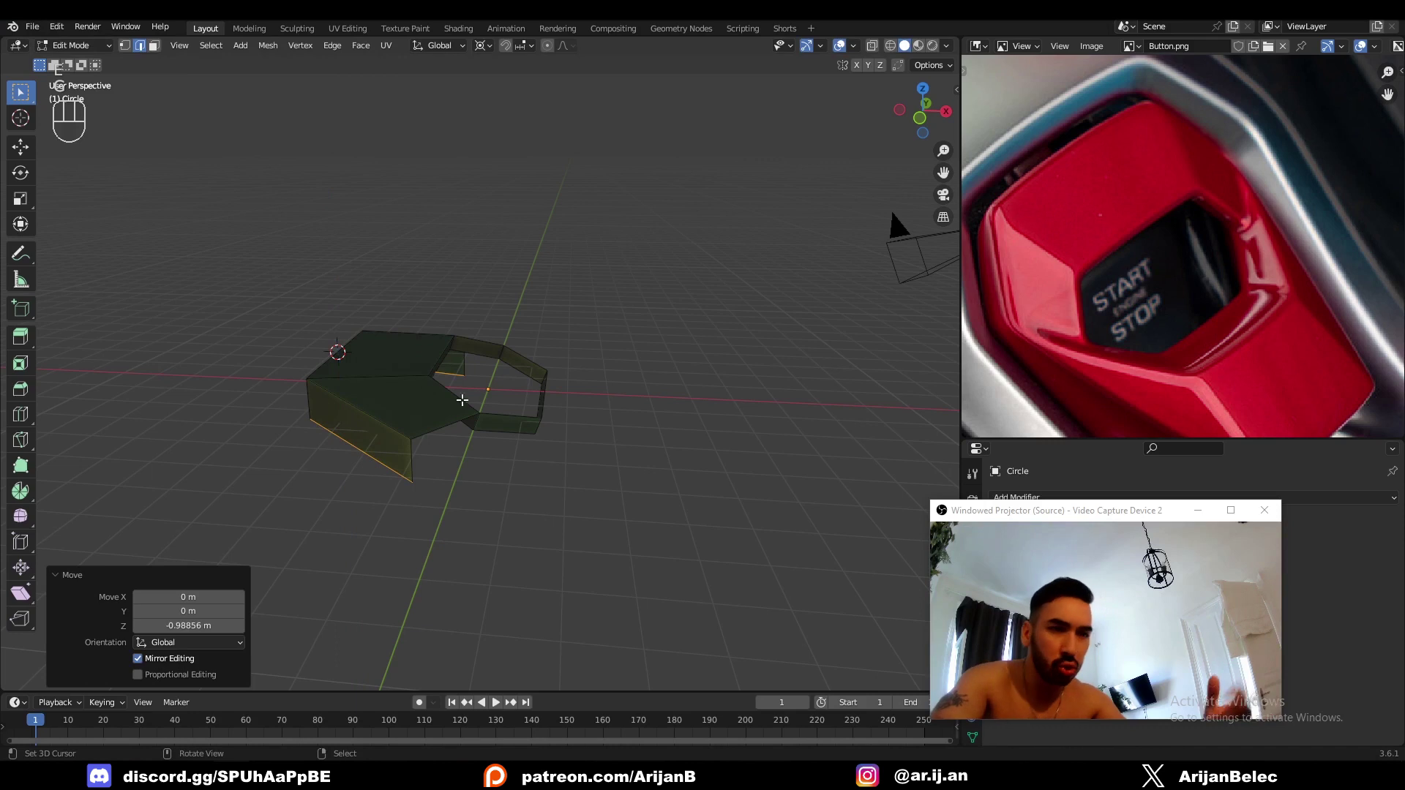
key("x")
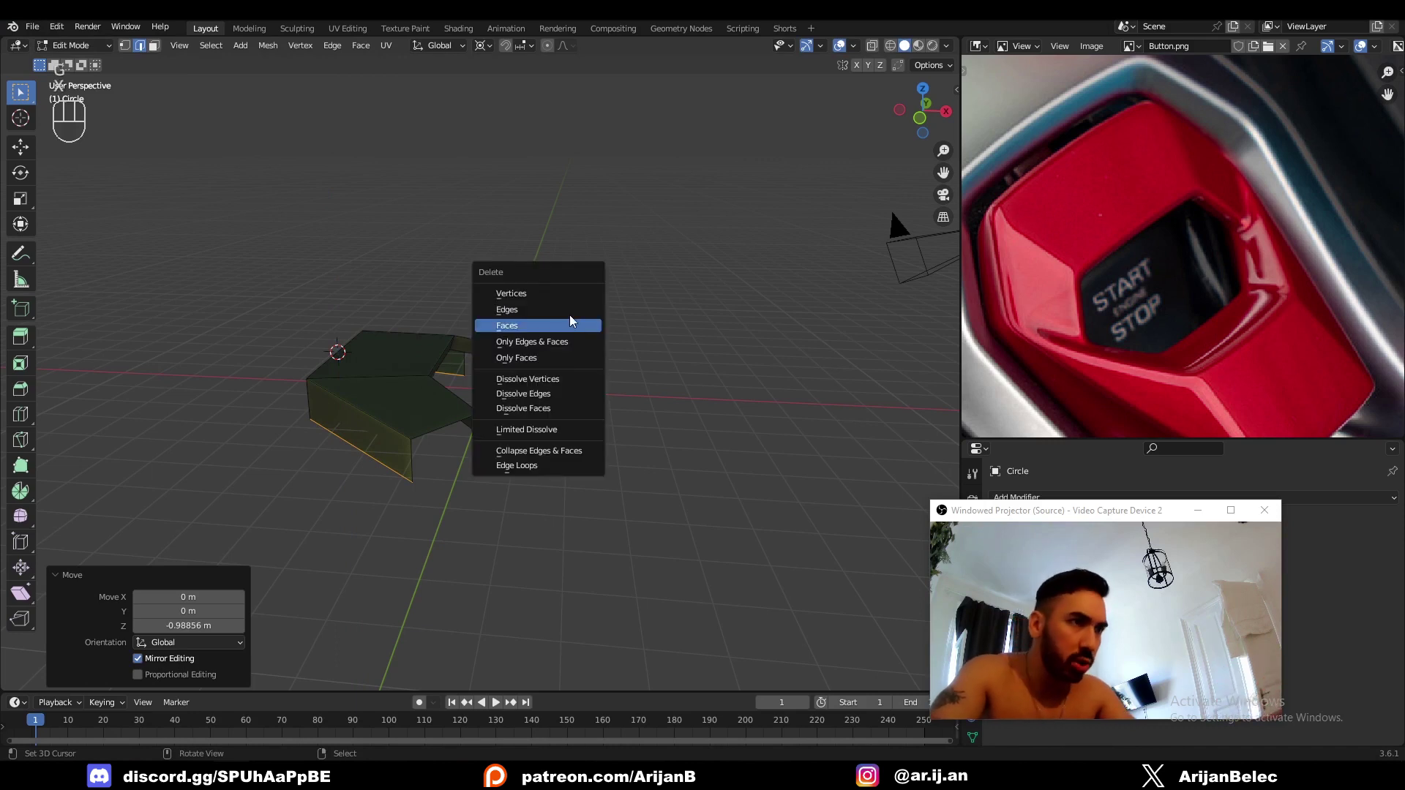
left_click(505, 272)
Extrude the three upper rim edges on the ring's positive X side upward along the wall's tilt, working in front view.
middle_click_drag(505, 272, 659, 380)
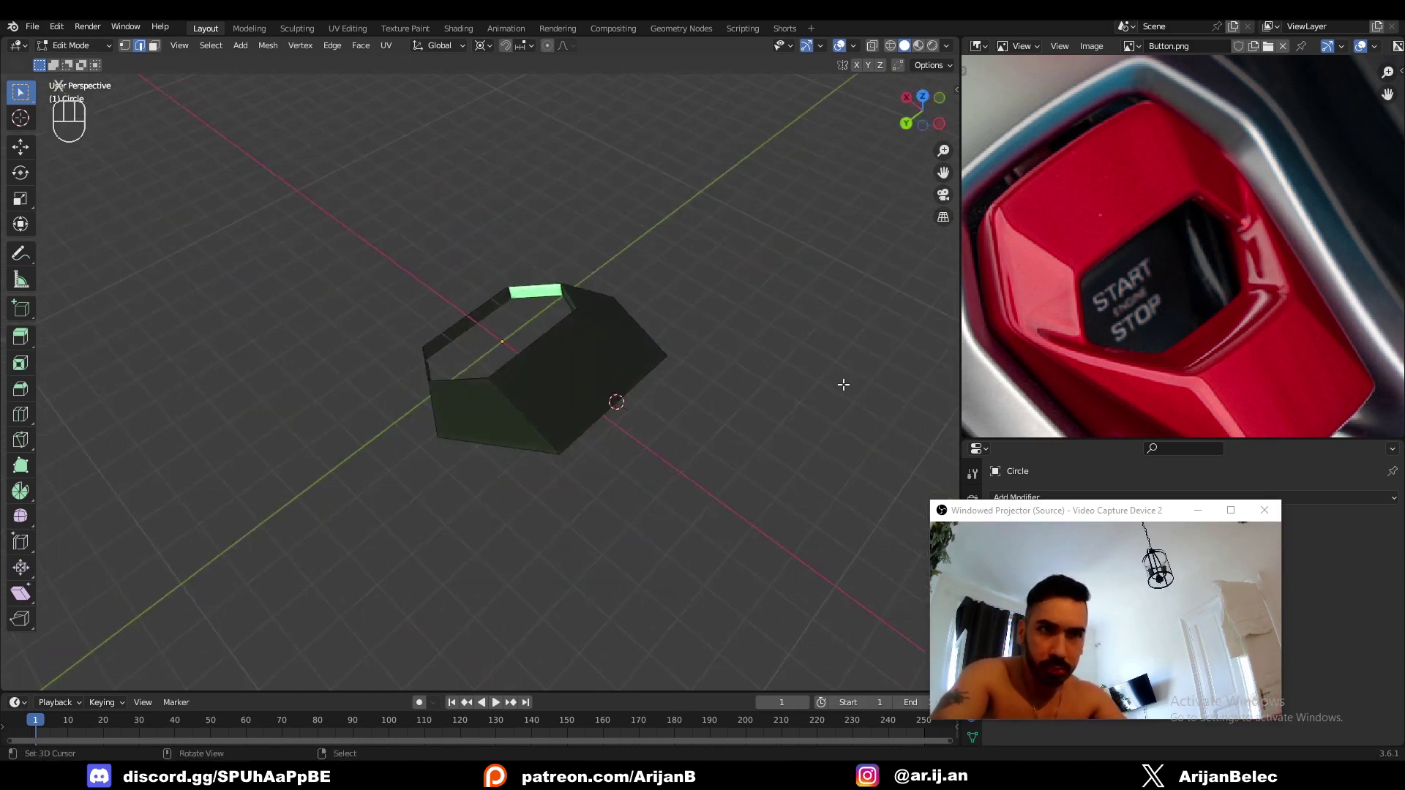
scroll(1263, 232, "up", 2)
middle_click_drag(805, 333, 606, 329)
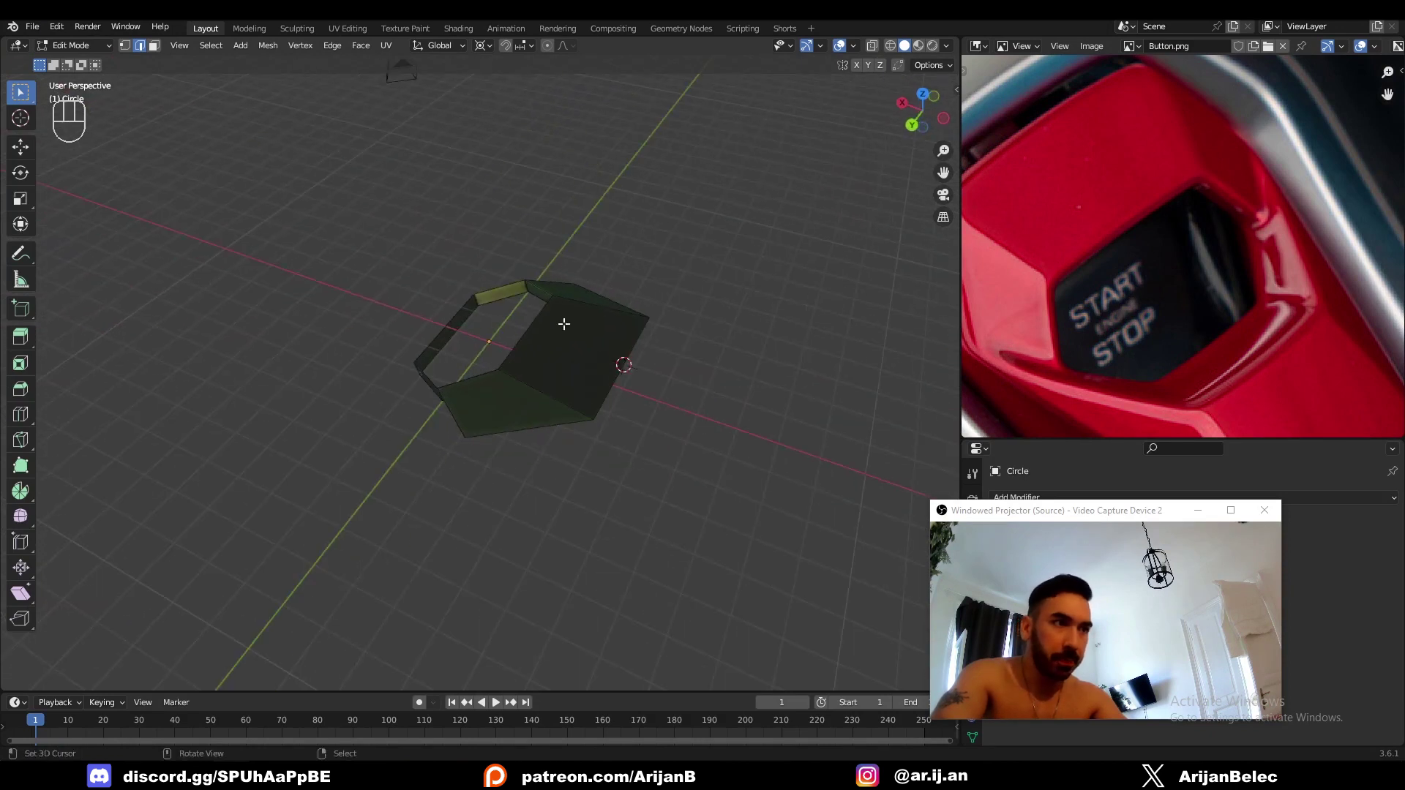
left_click(427, 371, "ctrl")
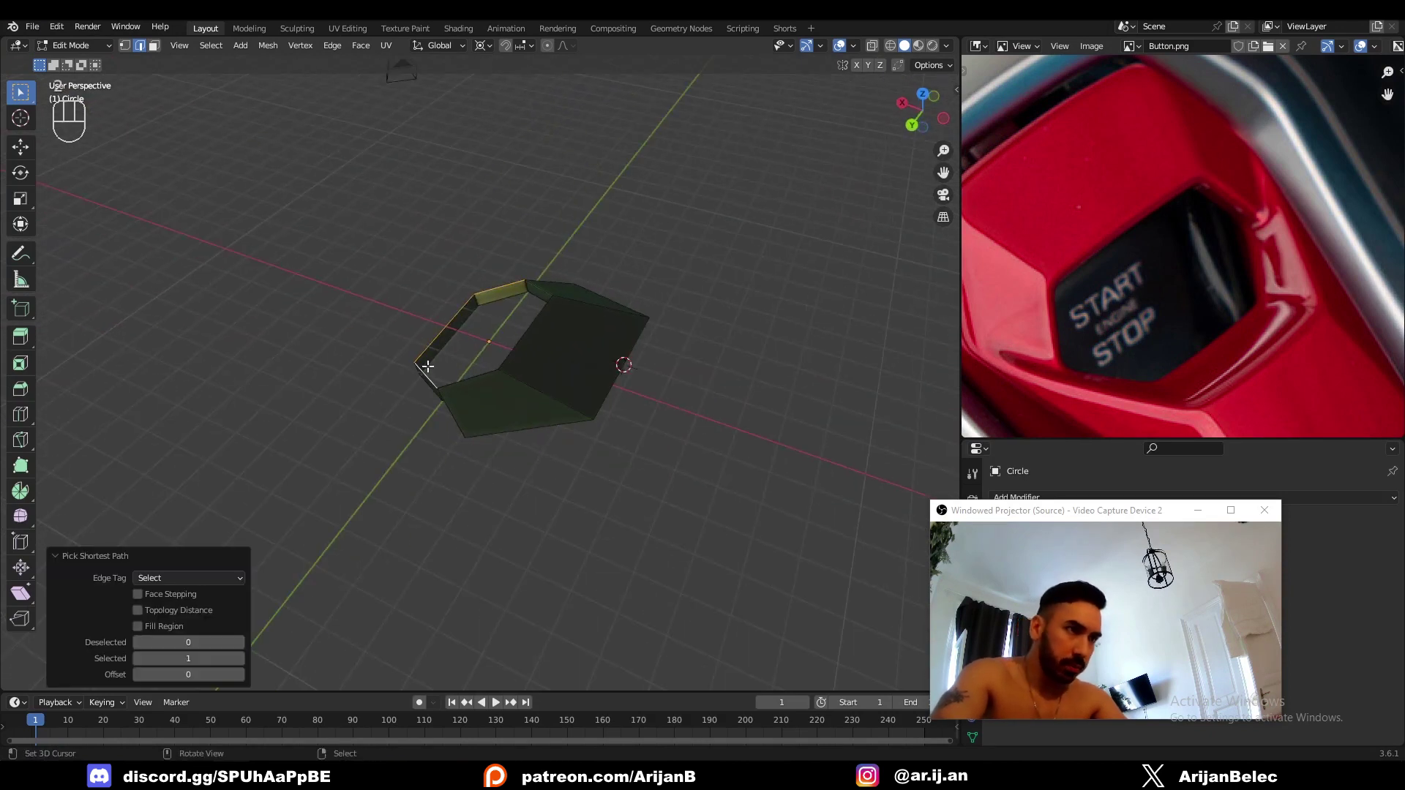
middle_click_drag(427, 371, 524, 376)
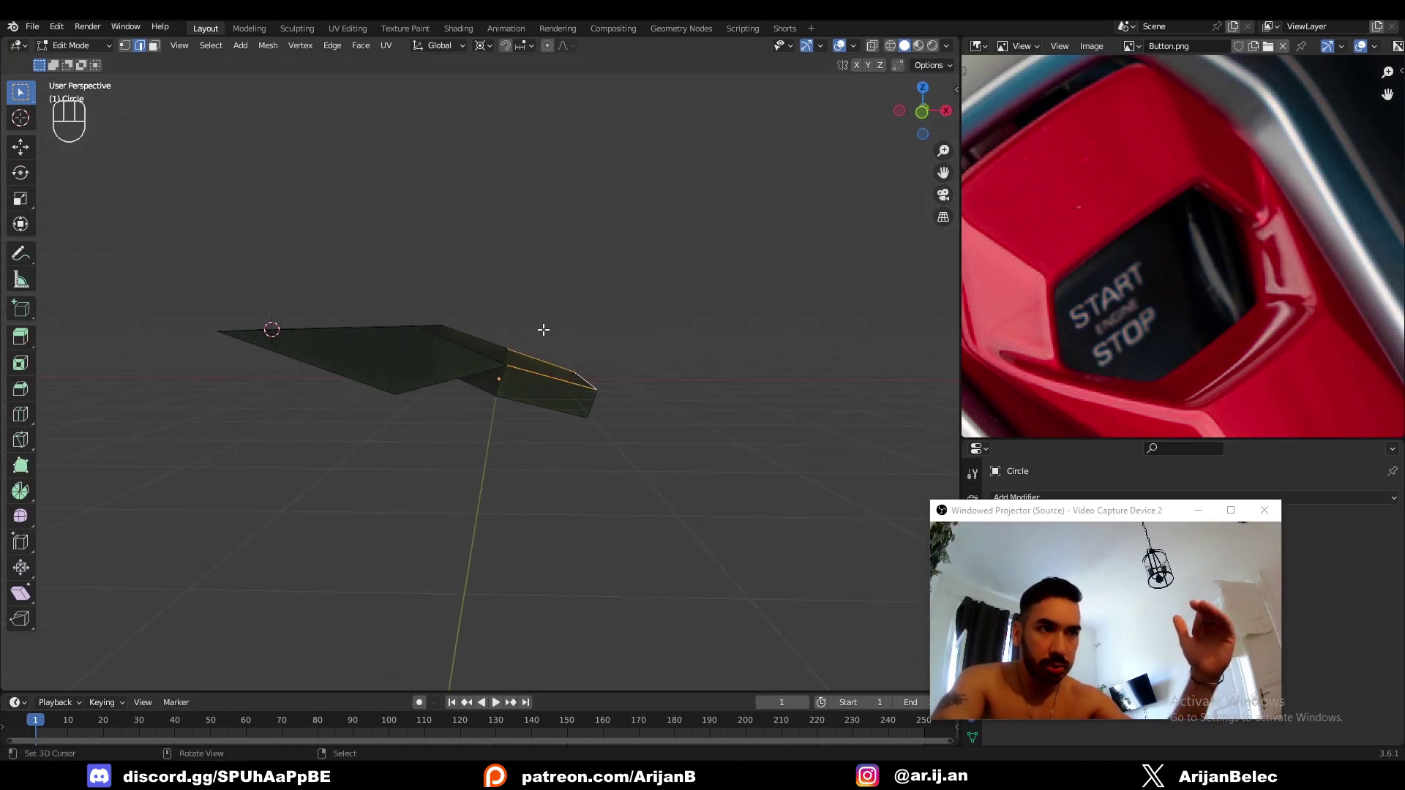
key("KP_3")
key("KP_1")
scroll(527, 395, "up", 3)
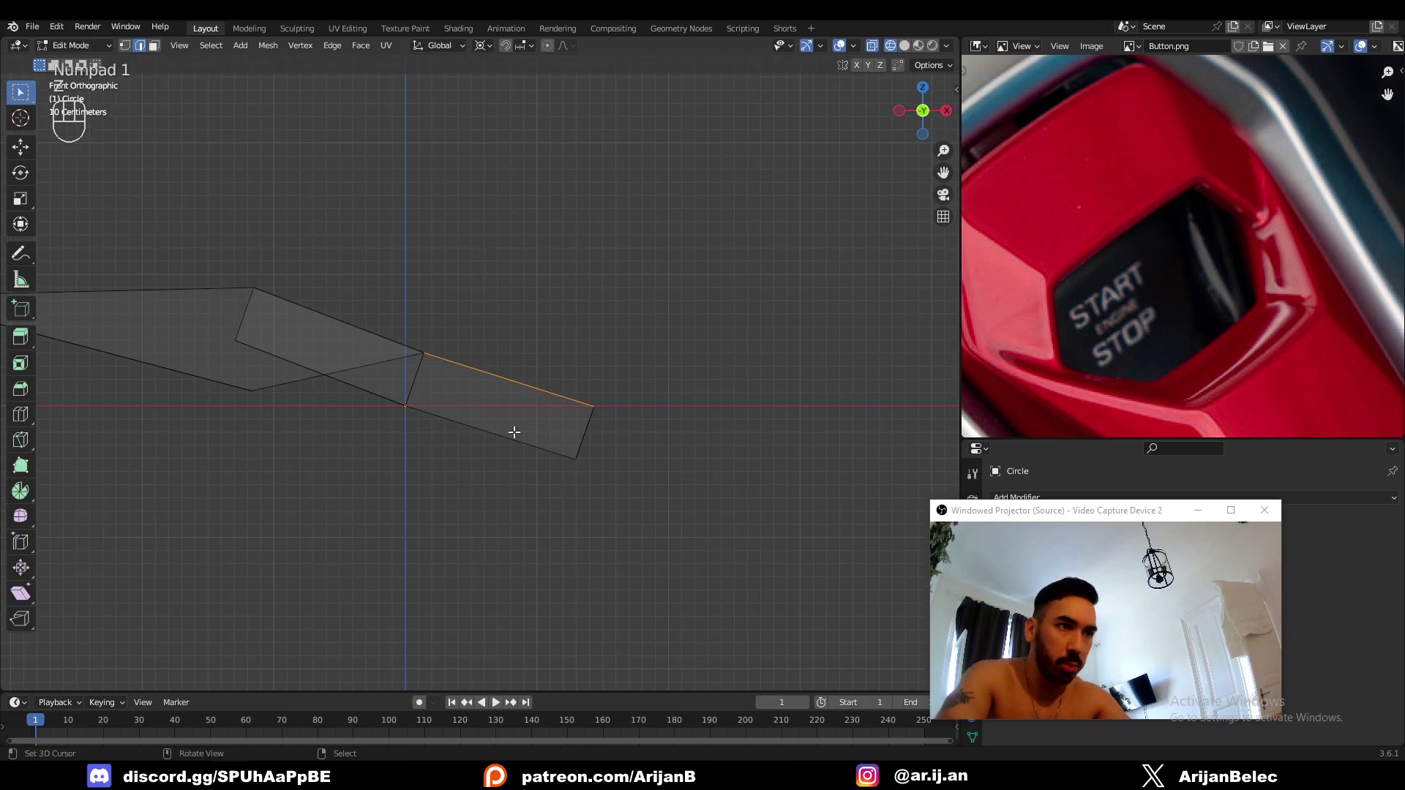
key("e")
left_click(545, 349)
mouse_move(545, 349)
middle_mouse_down()
mouse_move(545, 410)
mouse_move(530, 410)
middle_mouse_up()
key("z")
Try a level 3 Subdivision on the cover mesh.
key("Tab")
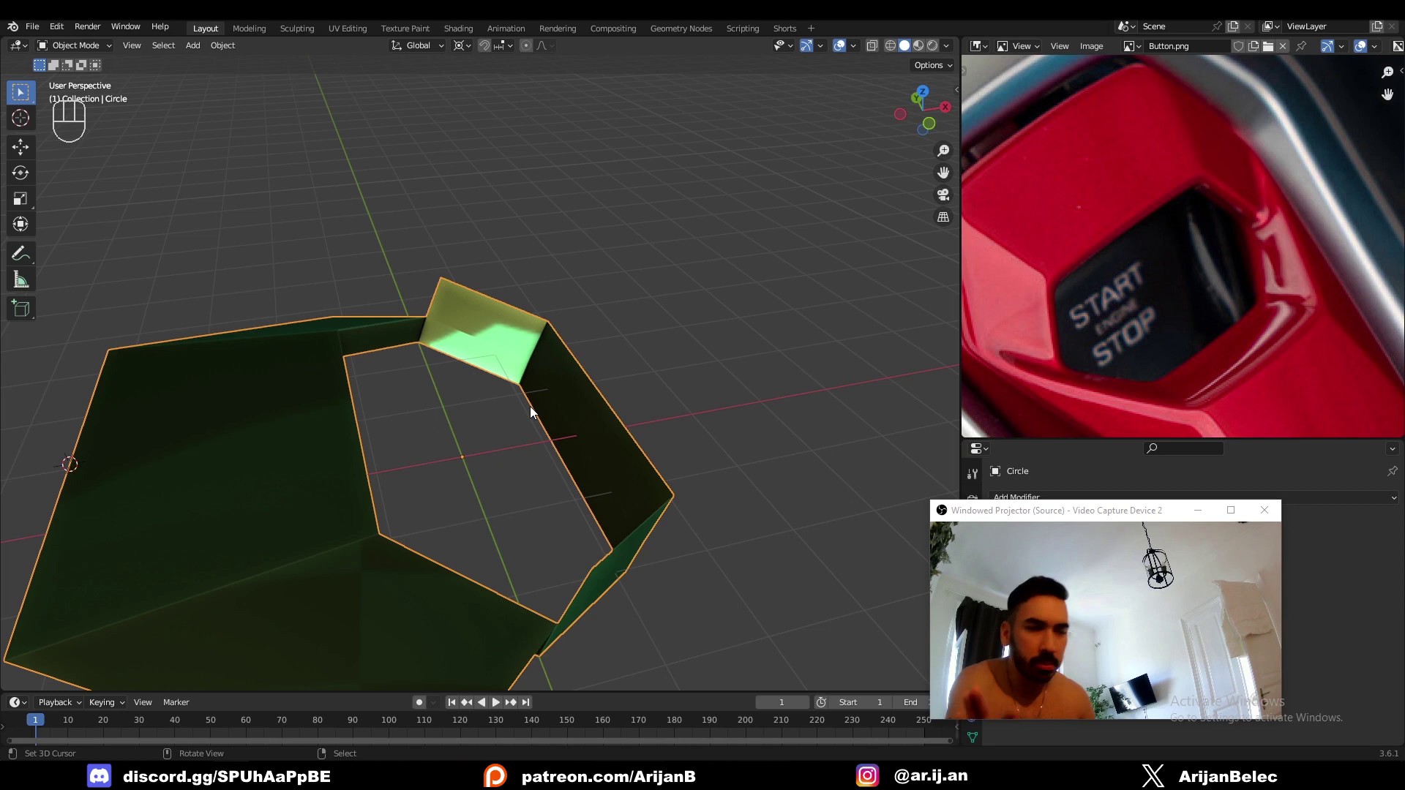
scroll(528, 407, "down", 3)
middle_click_drag(528, 407, 505, 382)
scroll(511, 389, "up", 4)
middle_click_drag(518, 401, 526, 350)
key("ctrl+2")
key("ctrl+3")
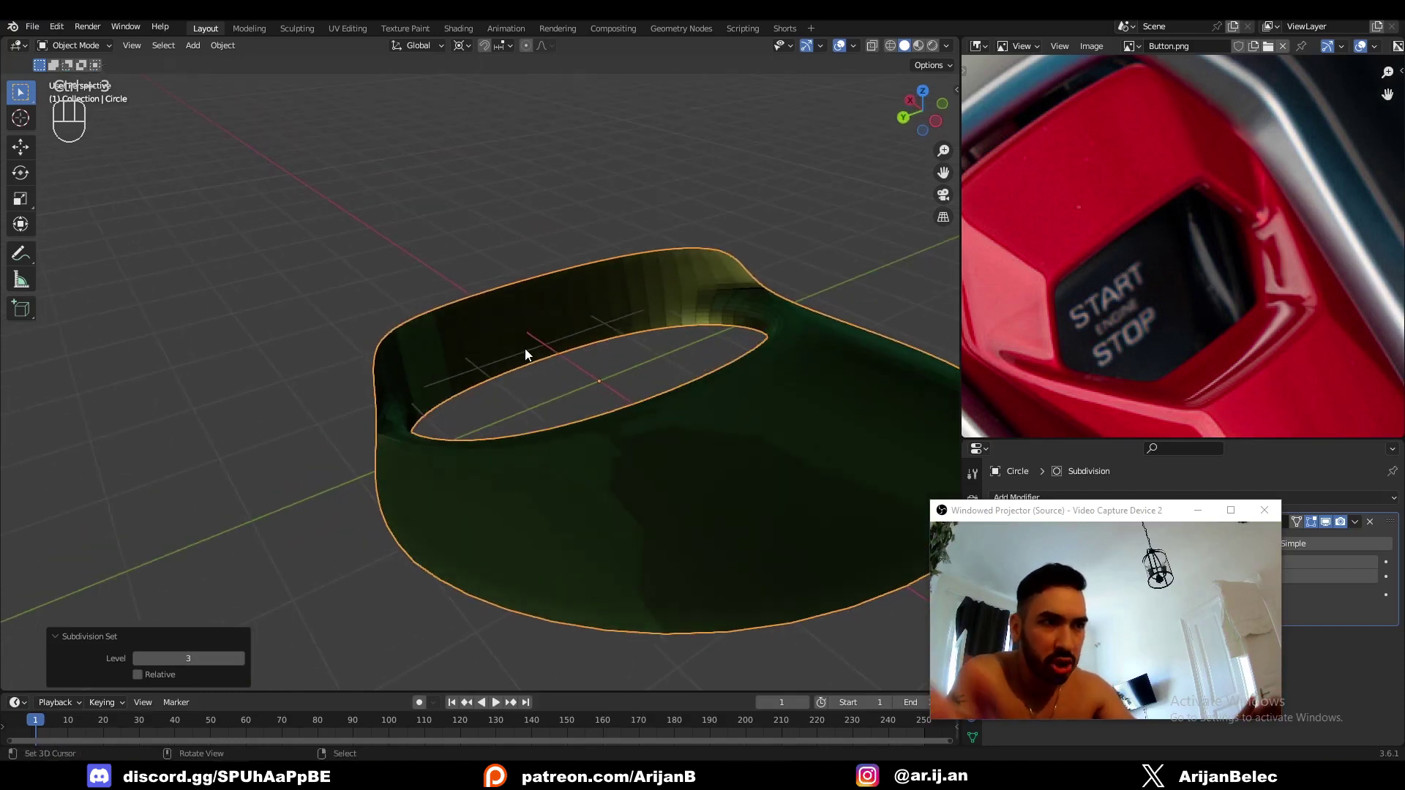
key("ctrl+z")
key("ctrl+z")
key("Tab")
key("Tab")
middle_click_drag(584, 332, 438, 334)
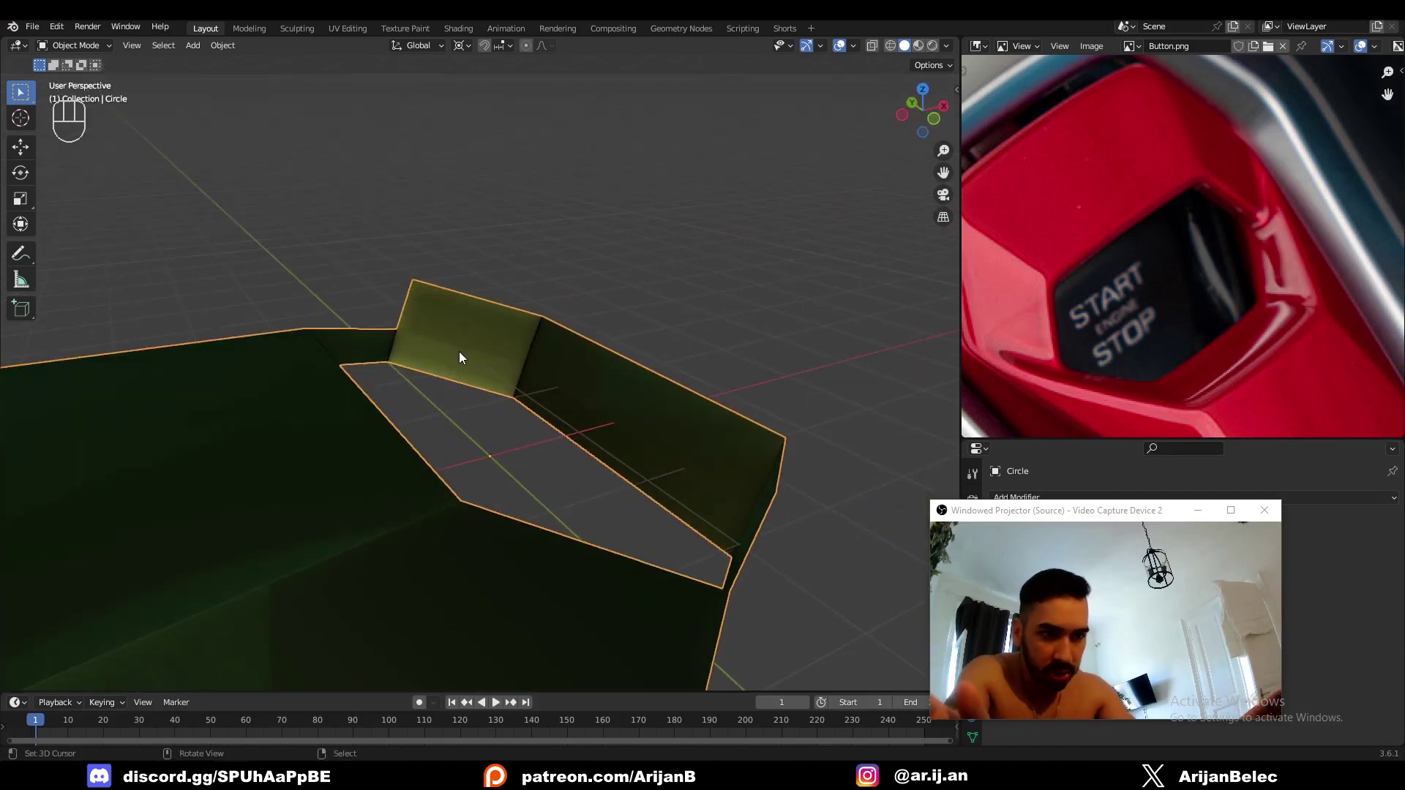
Raise the top edges of the extruded wall by 0.32834 m in Z and 0.072076 m in X.
middle_click_drag(463, 346, 524, 351)
key("Tab")
key("KP_1")
left_click(499, 320)
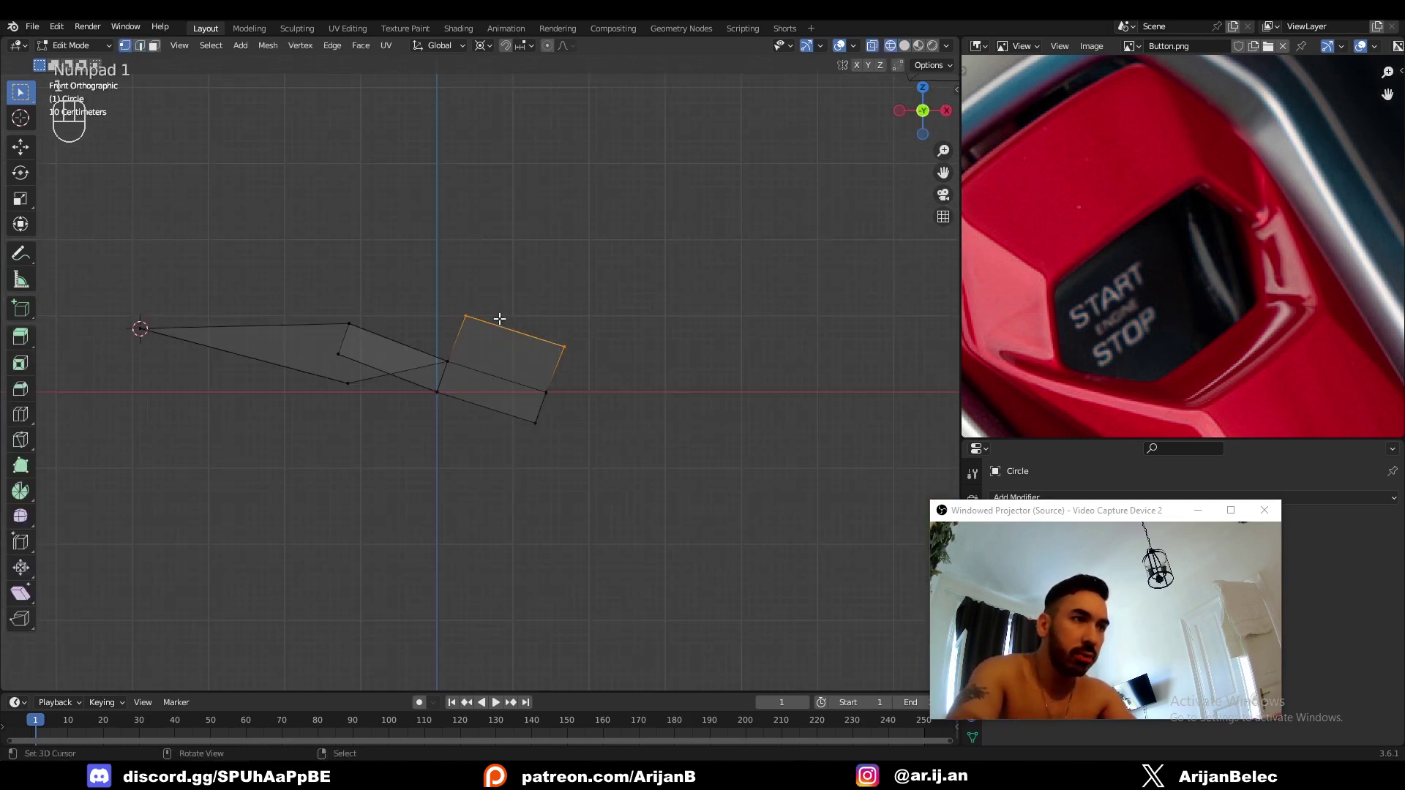
middle_click_drag(546, 344, 489, 374, "shift")
scroll(489, 374, "up", 1)
key("g")
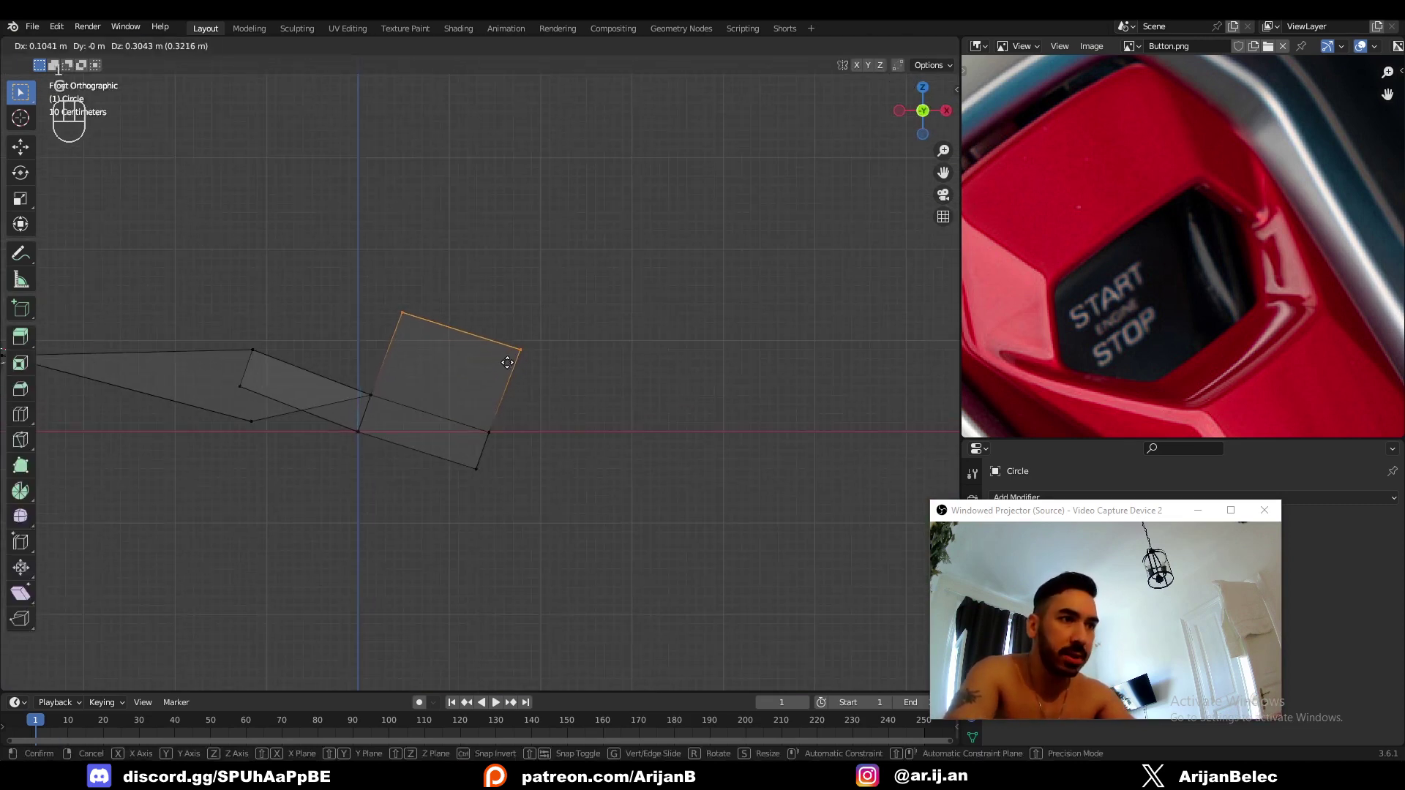
left_click(505, 360)
Lower the flange's outer edge chain on the negative X side by 0.26524 m along Z.
scroll(346, 362, "down", 2)
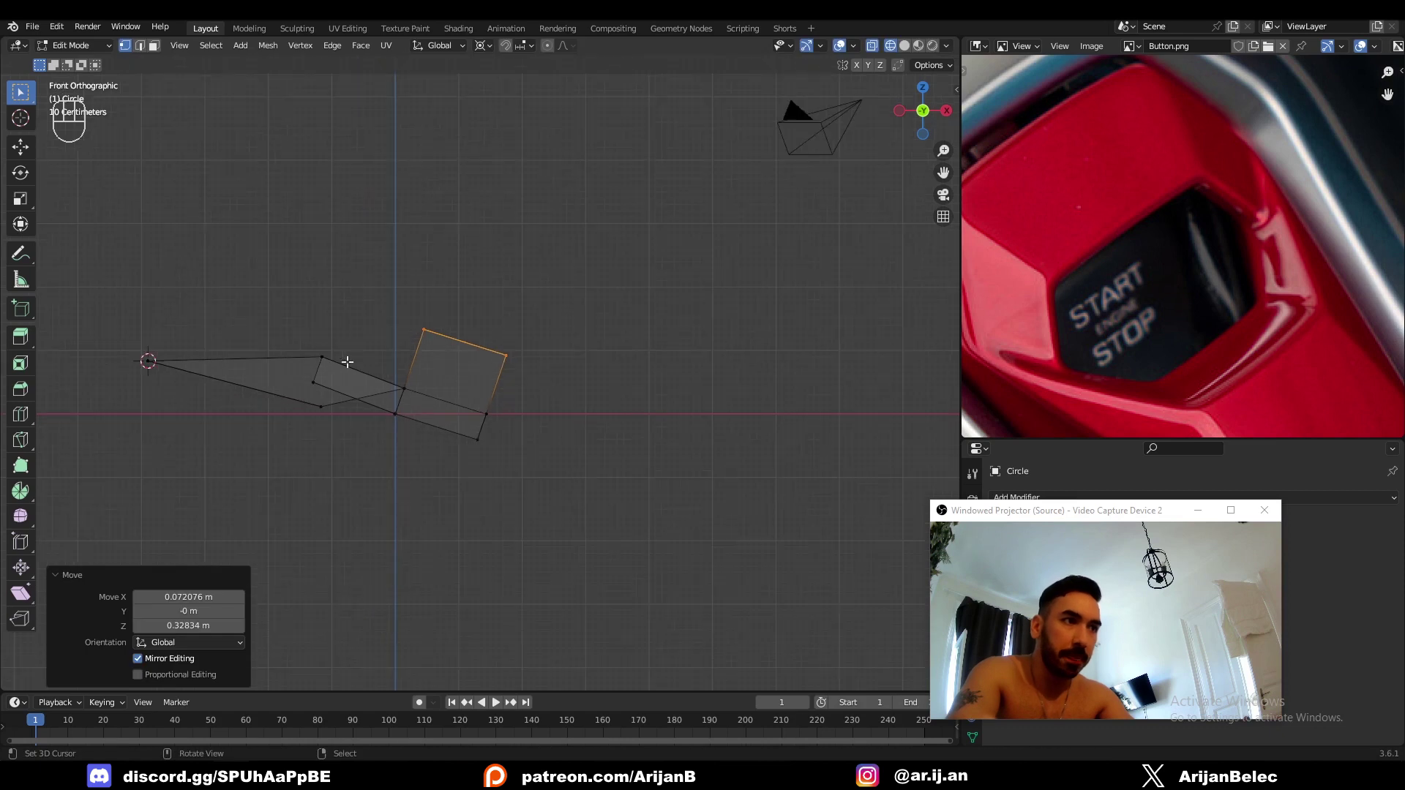
middle_click_drag(215, 348, 304, 339, "shift")
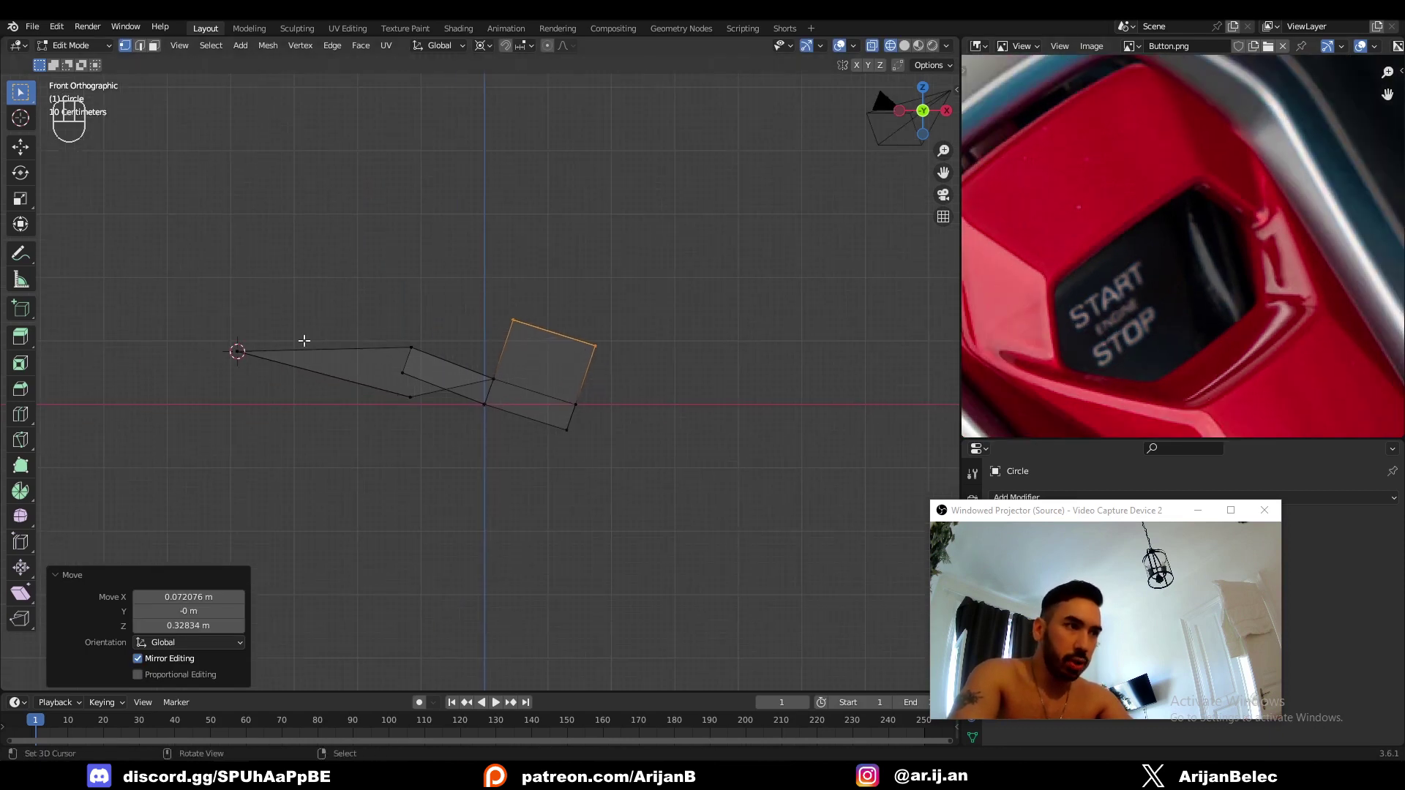
left_click(303, 380, "alt")
key("g")
key("z")
left_click(358, 389)
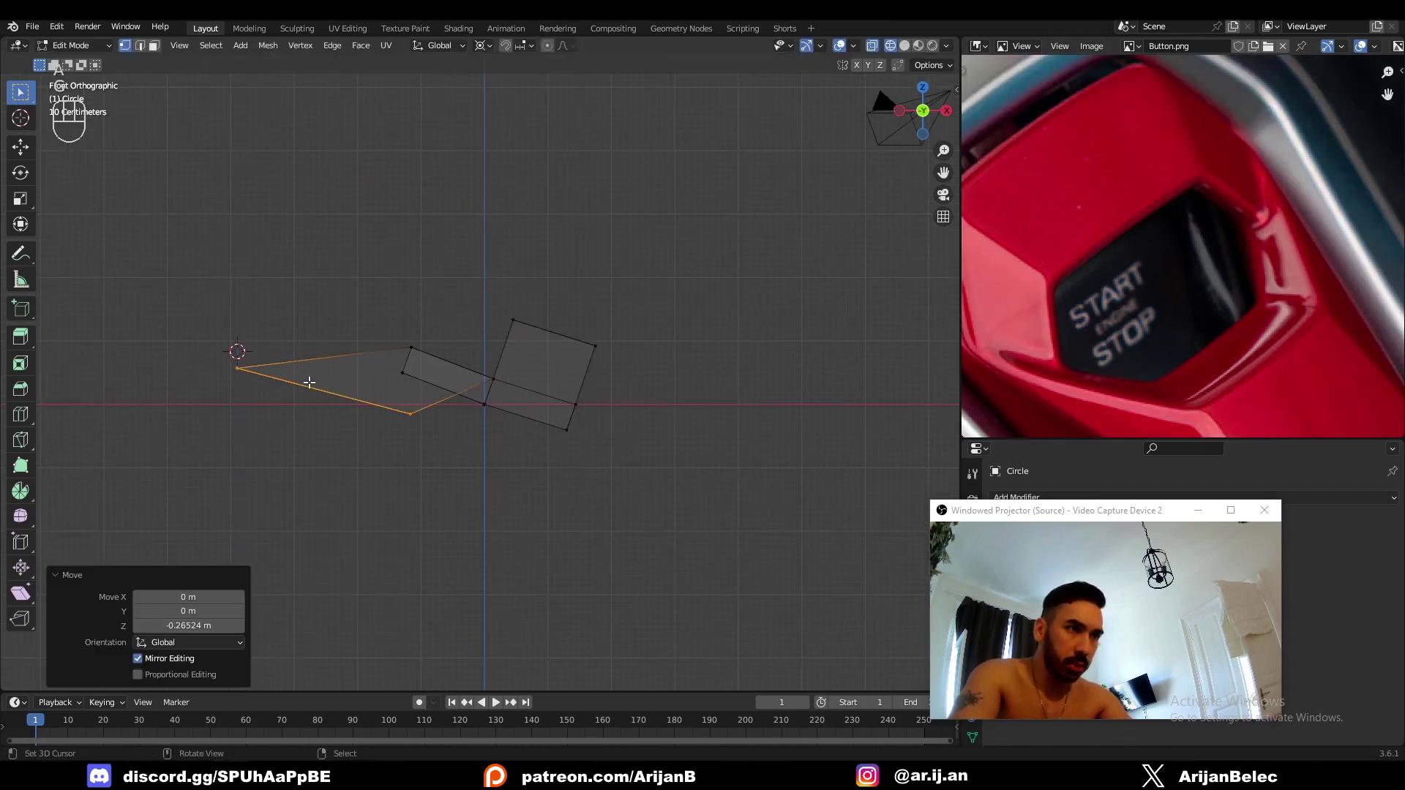
key("shift+z")
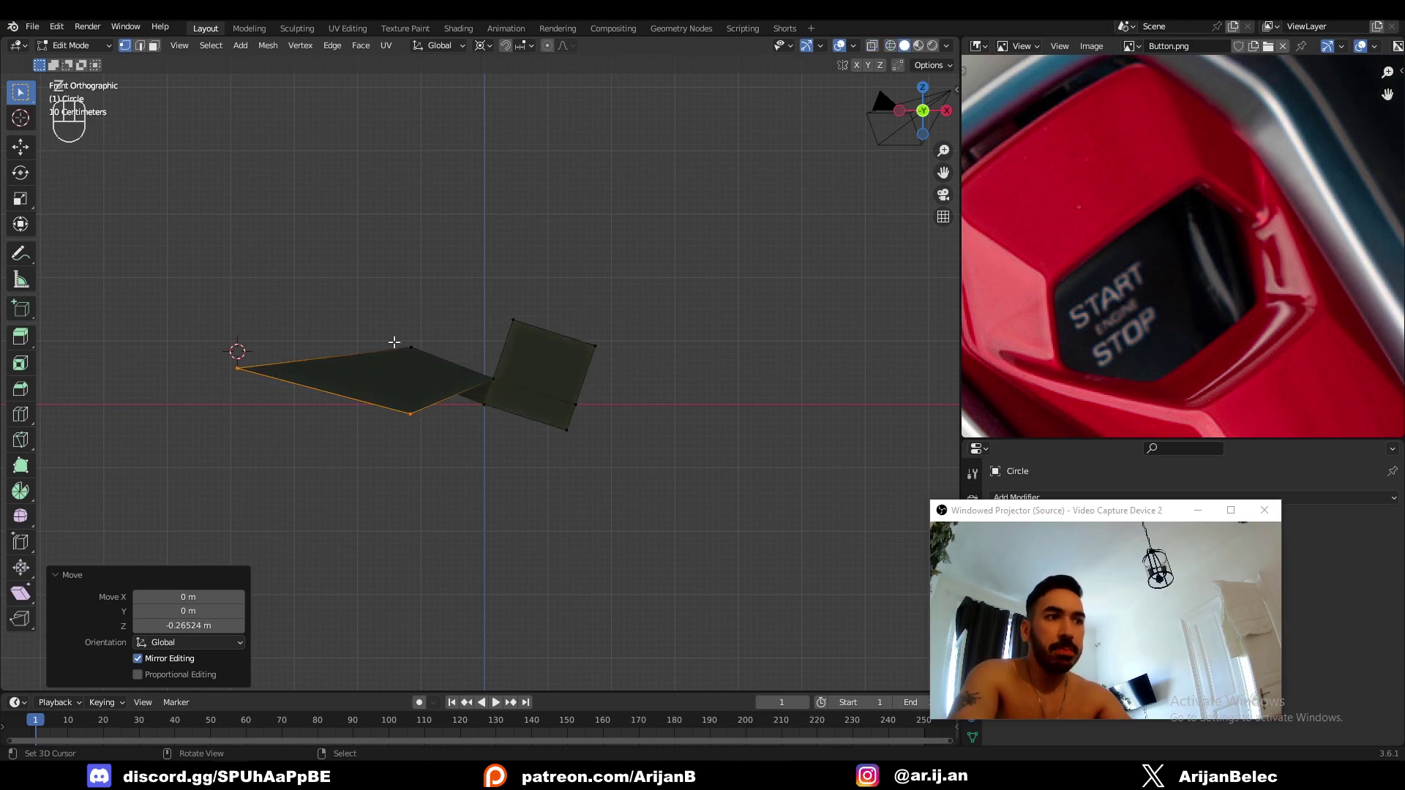
key("shift+z")
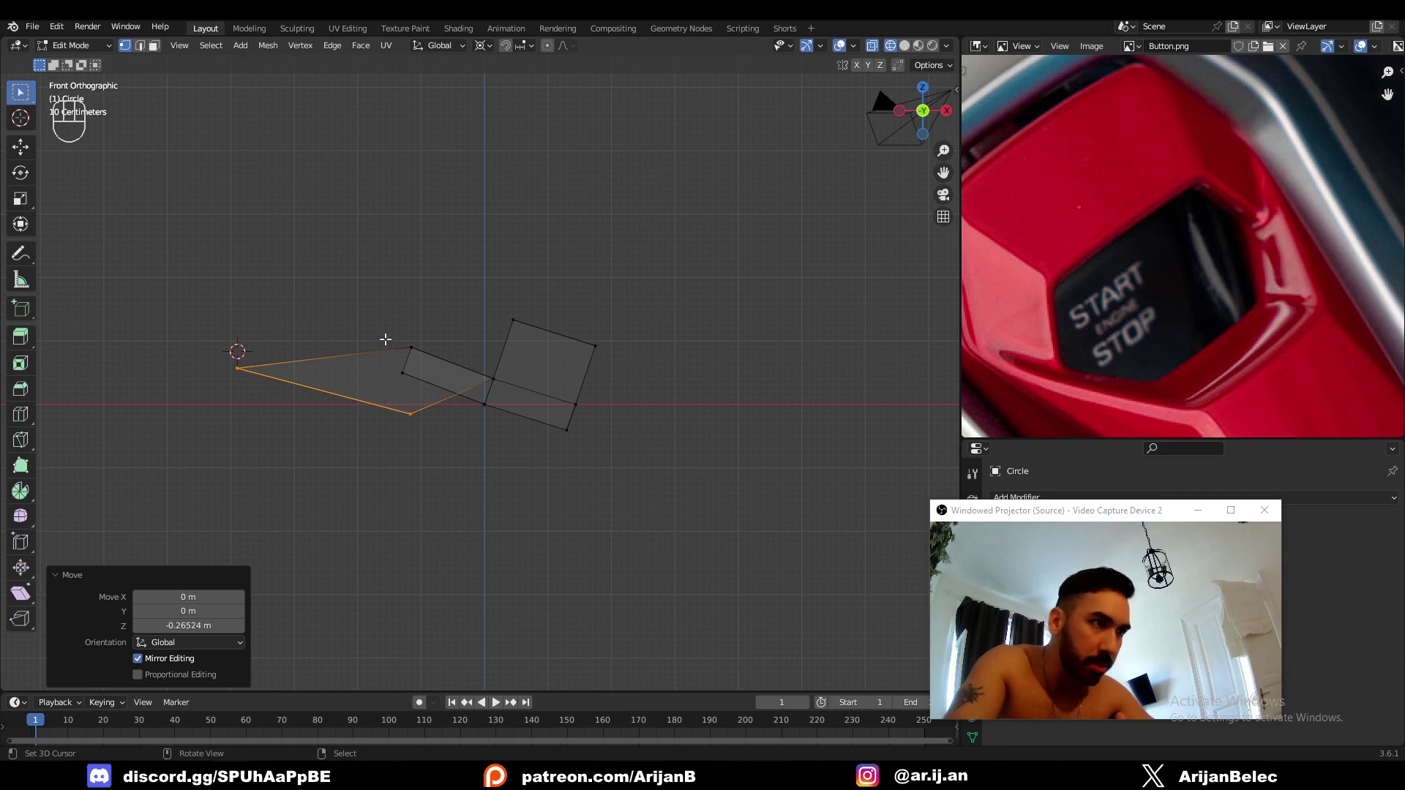
Slide the raised wall's top edge at the positive X end downward along its walls by a factor of about 0.13.
scroll(439, 333, "down", 1)
scroll(476, 342, "up", 2)
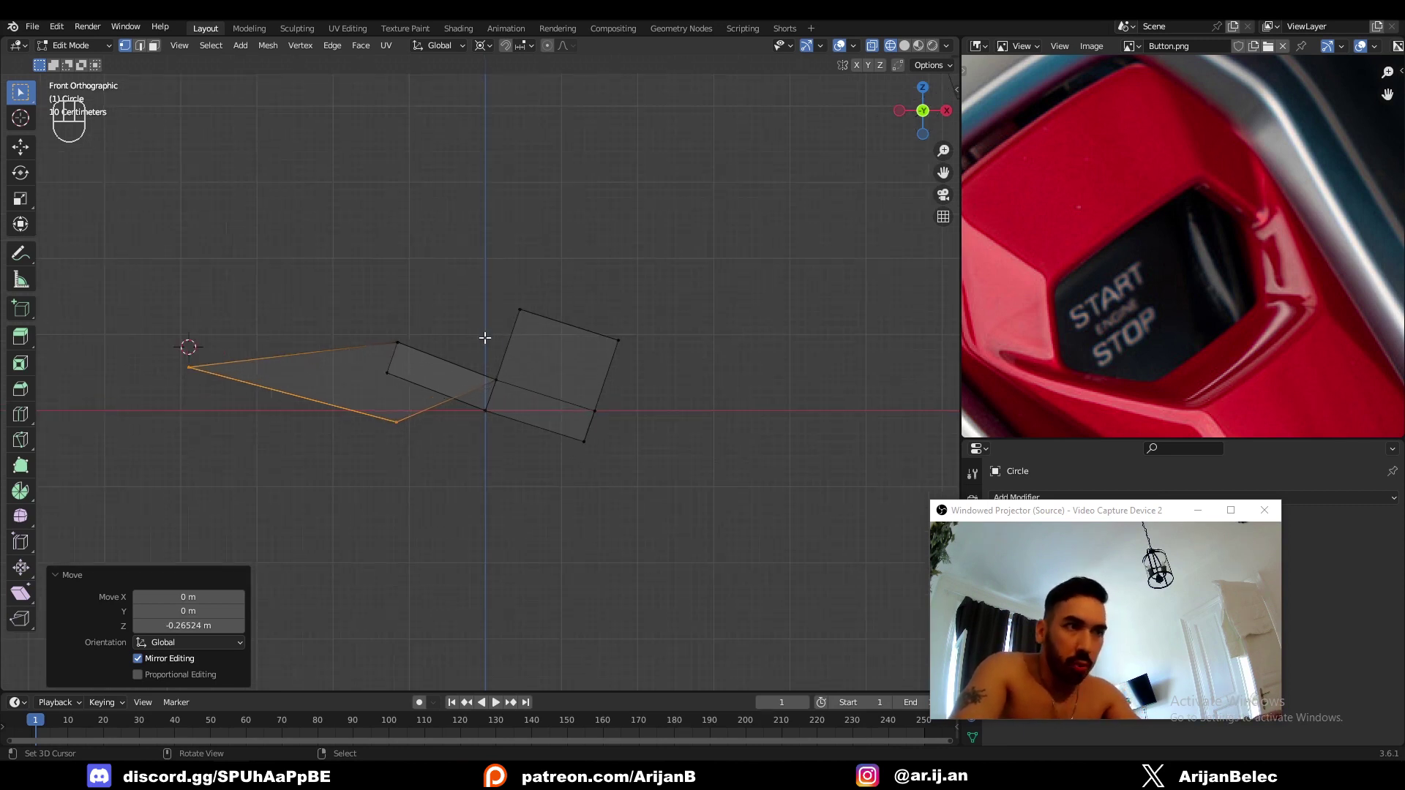
left_click(616, 340)
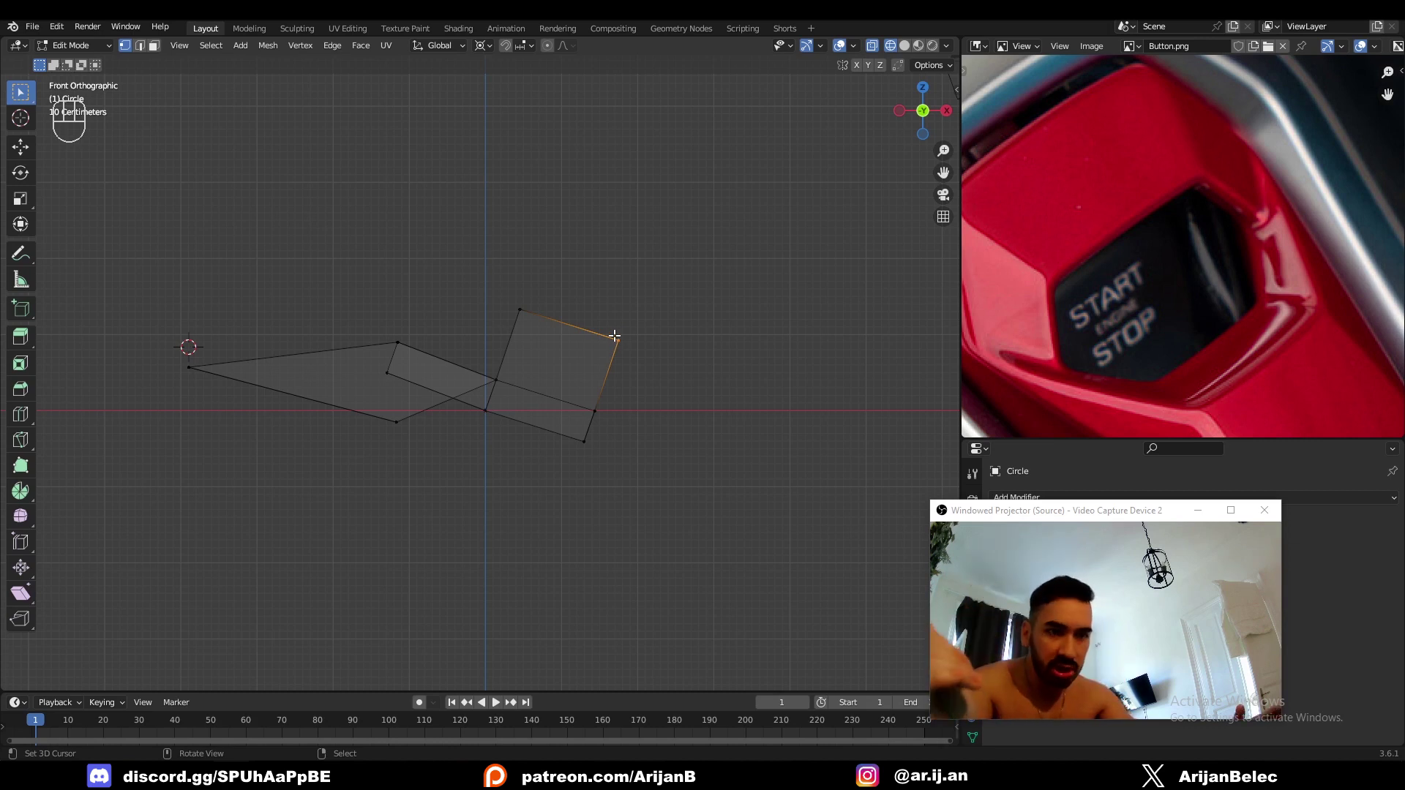
middle_click_drag(615, 336, 549, 363)
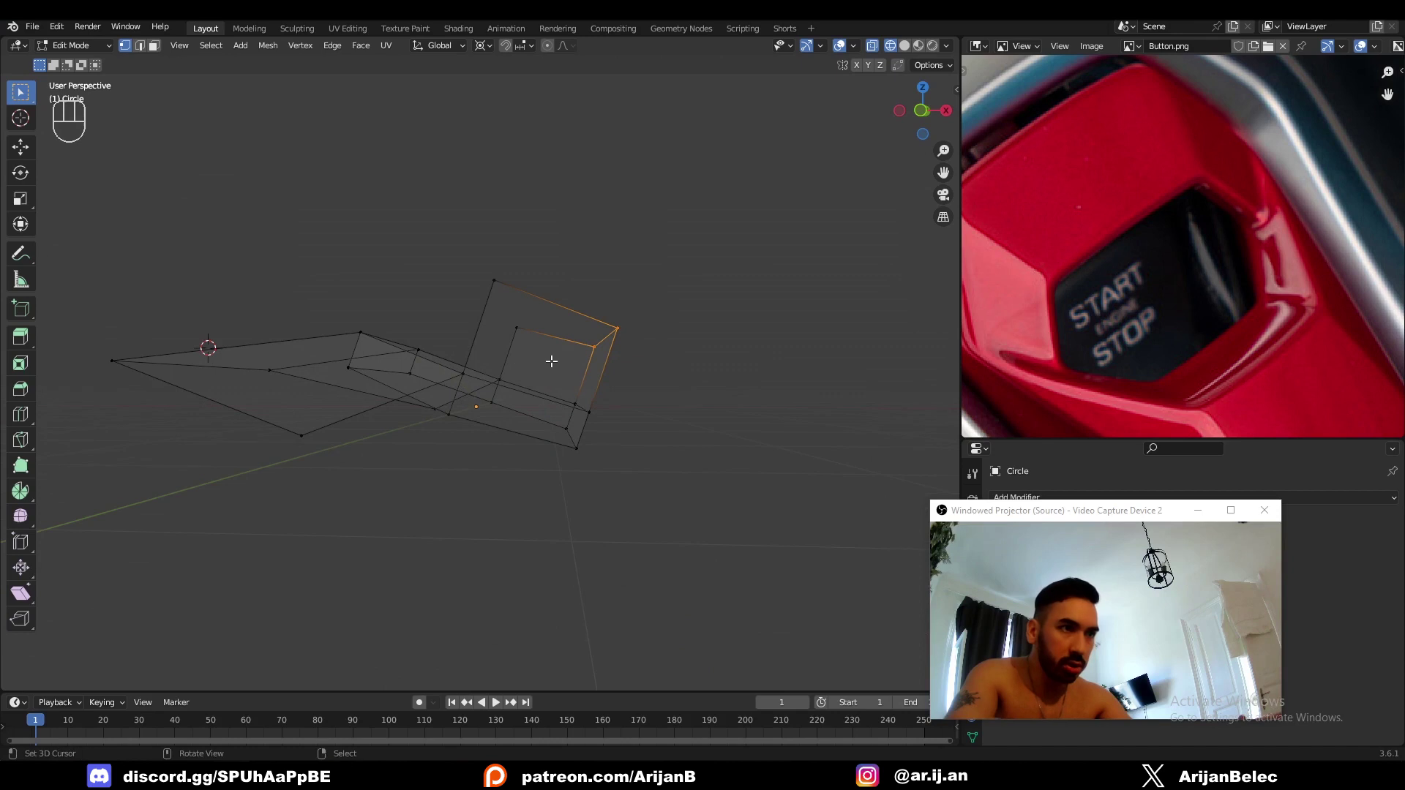
key("KP_3")
key("KP_1")
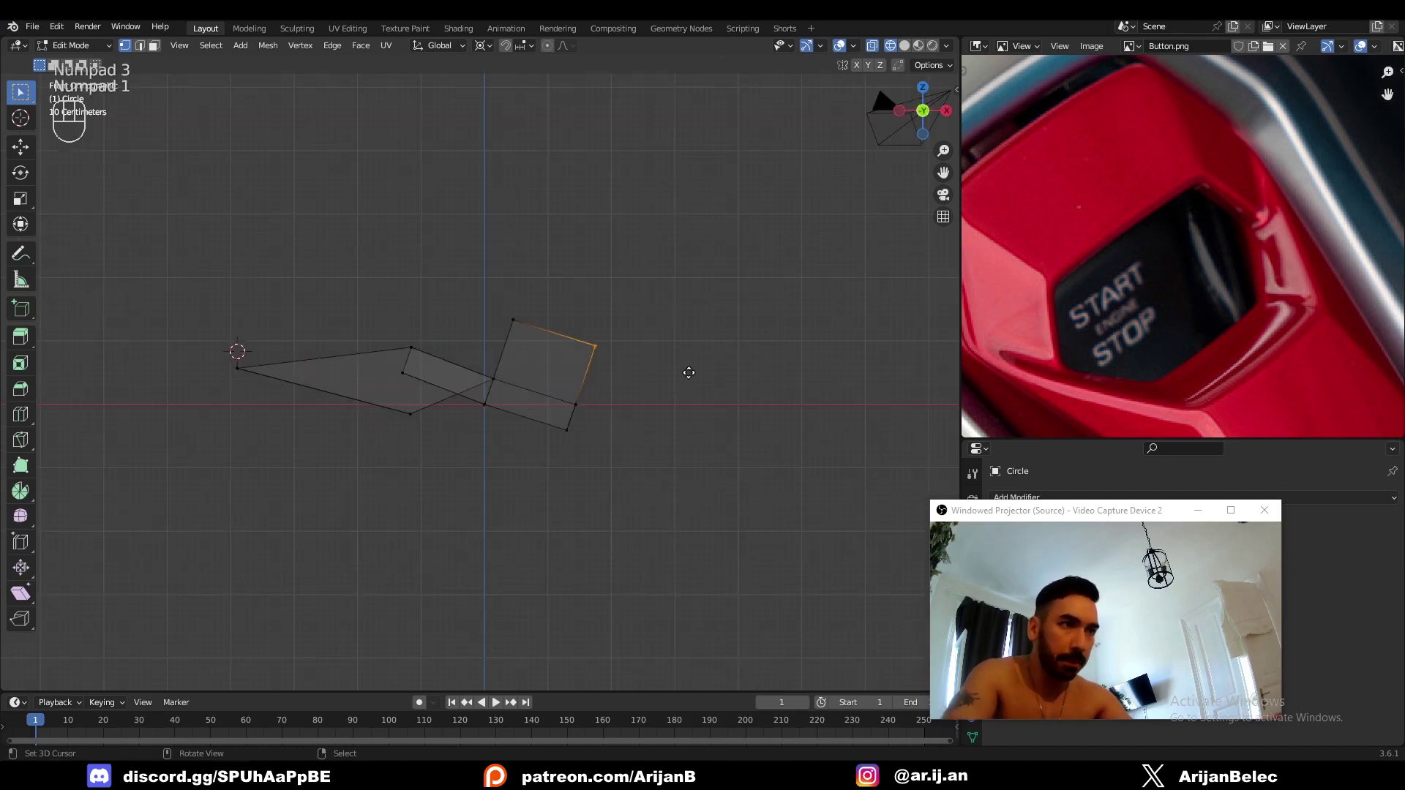
key("g")
key("g")
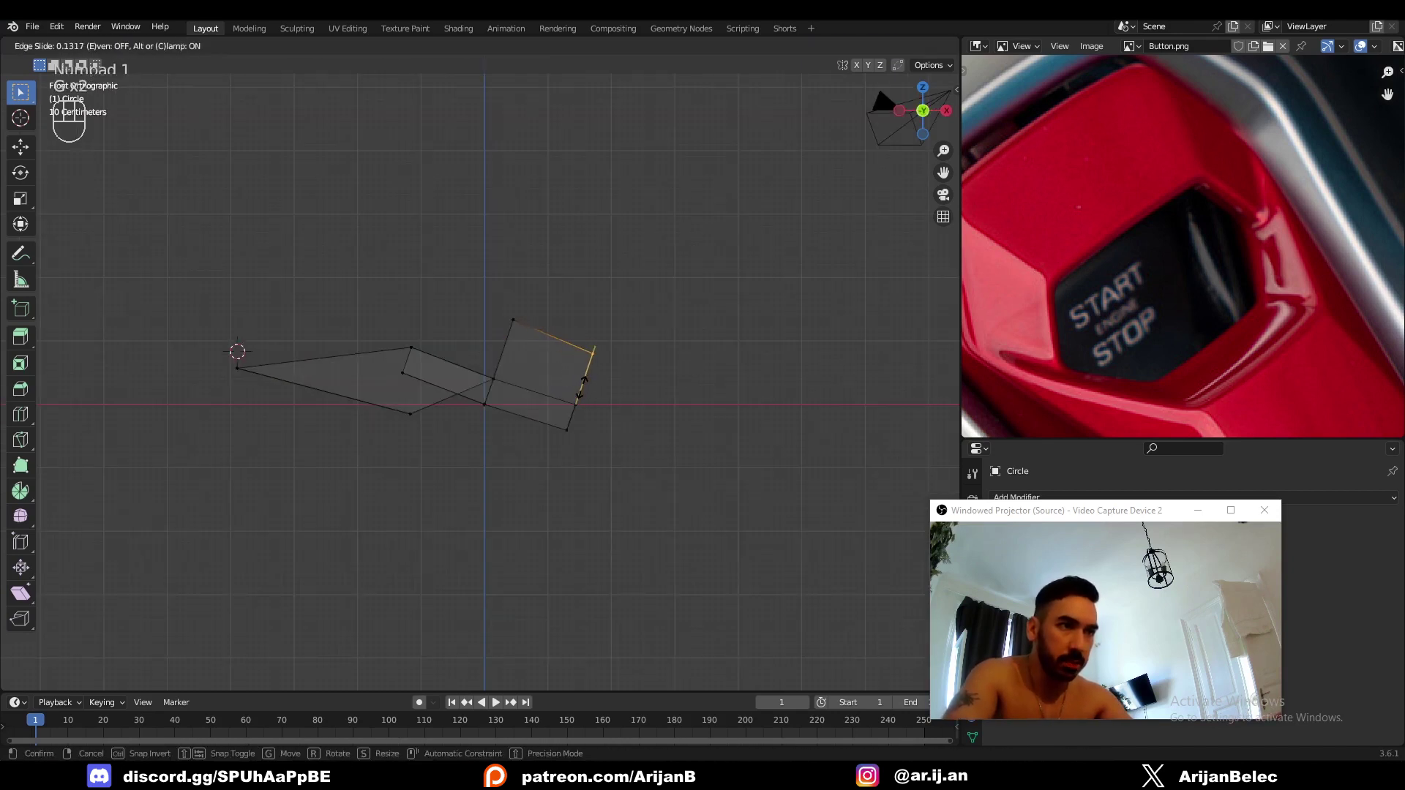
left_click(583, 386)
Slide the raised wall's two top corner vertices nearest the flange along their adjoining edges.
middle_click_drag(547, 345, 613, 411)
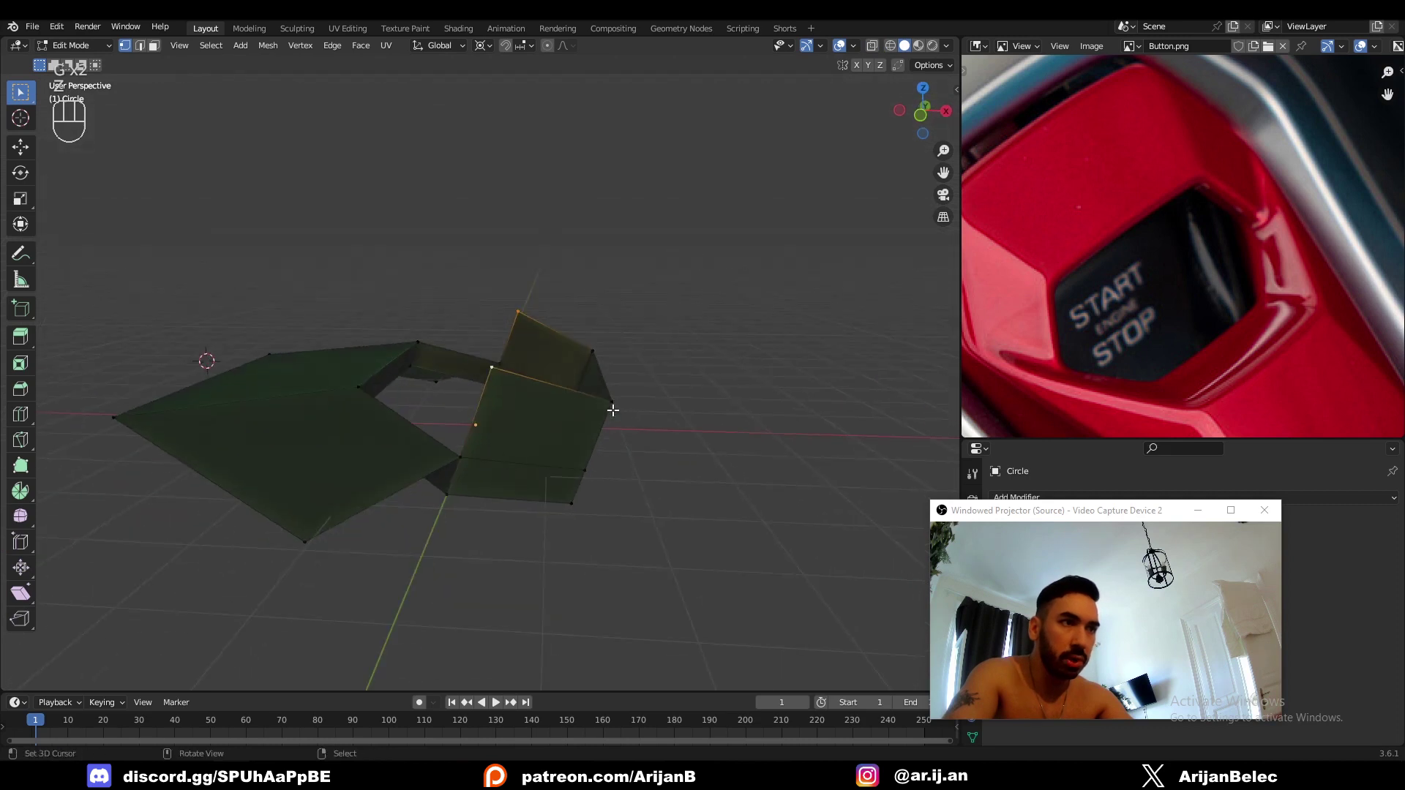
key("g")
key("g")
left_click(614, 467)
Fill a face between the raised wall's end edge and the adjacent flange edge.
middle_click_drag(613, 467, 444, 310)
key("2")
right_click(445, 312)
right_click(454, 303, "shift")
key("f")
key("Tab")
Extrude the raised wall's top edge at the positive X end outward by 3.288 m along X.
middle_click_drag(417, 290, 559, 358)
left_click(531, 432, "ctrl")
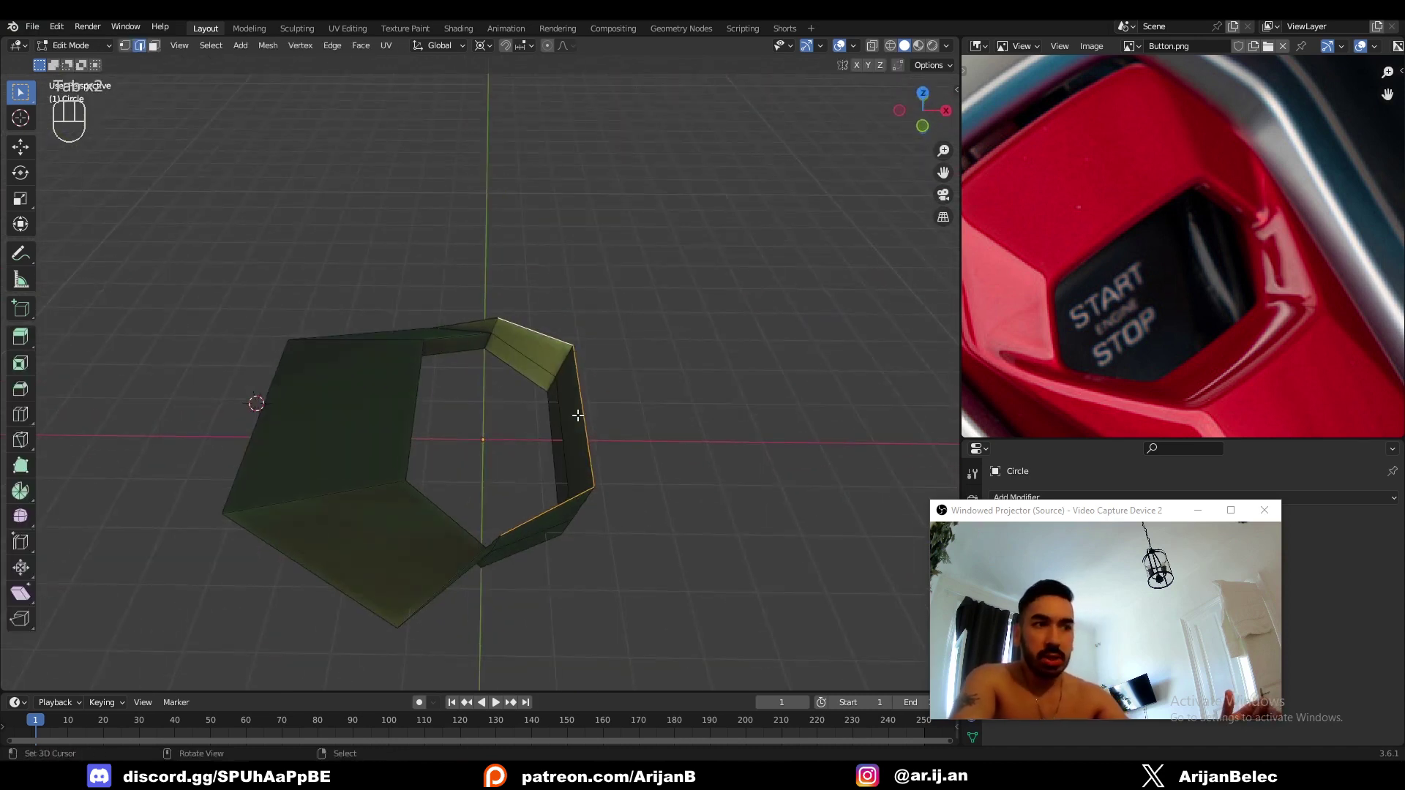
scroll(1144, 306, "down", 2)
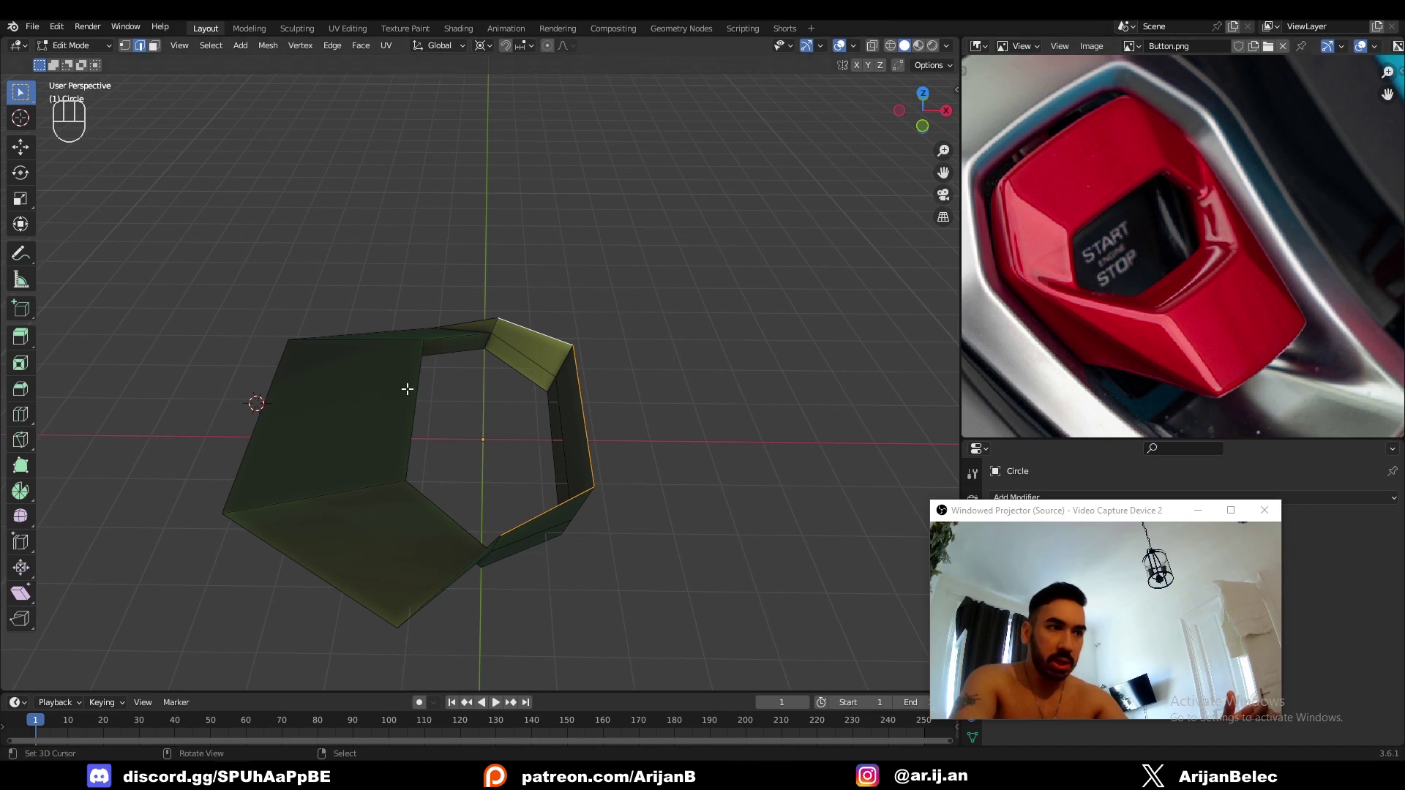
middle_click_drag(363, 406, 372, 432)
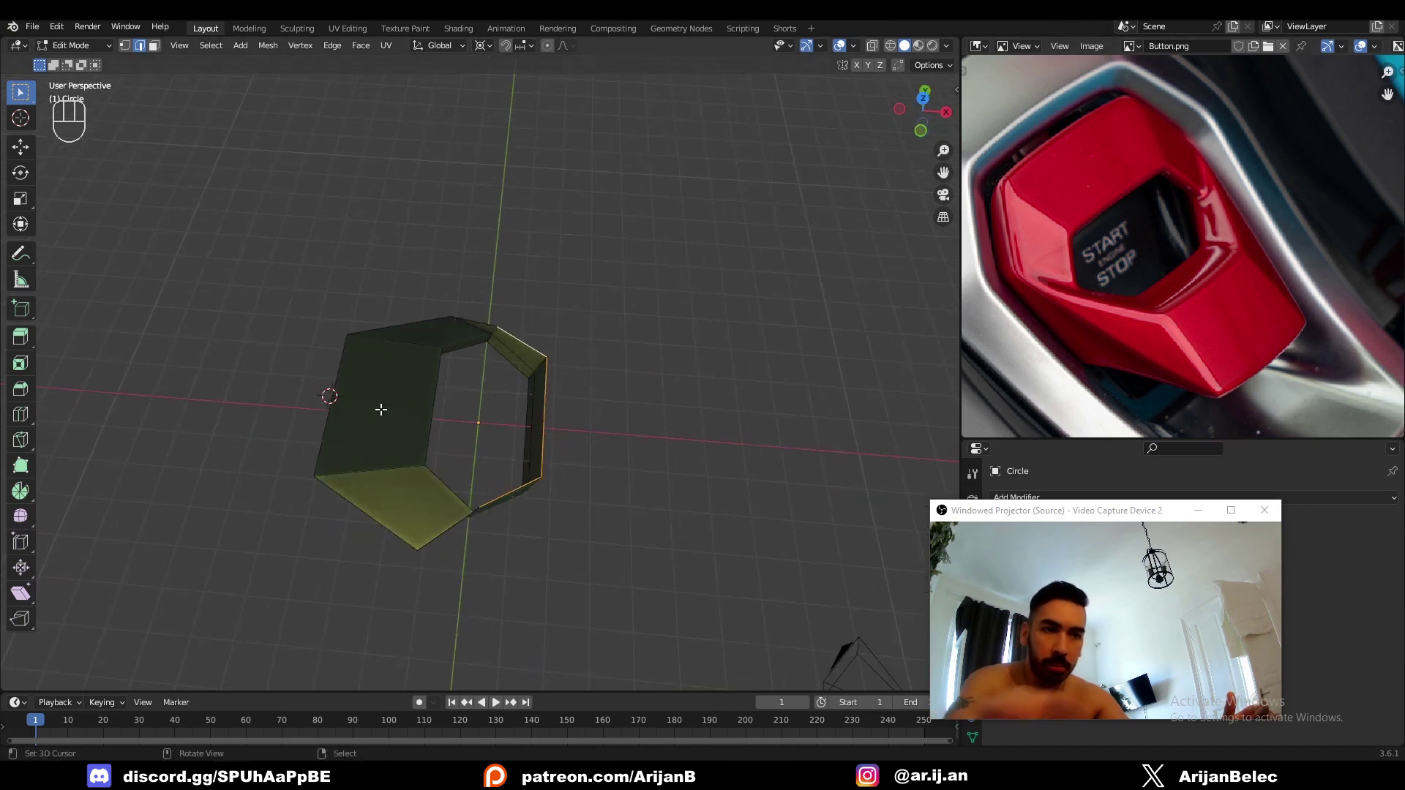
middle_click_drag(550, 414, 584, 446)
key("KP_7")
key("alt+z")
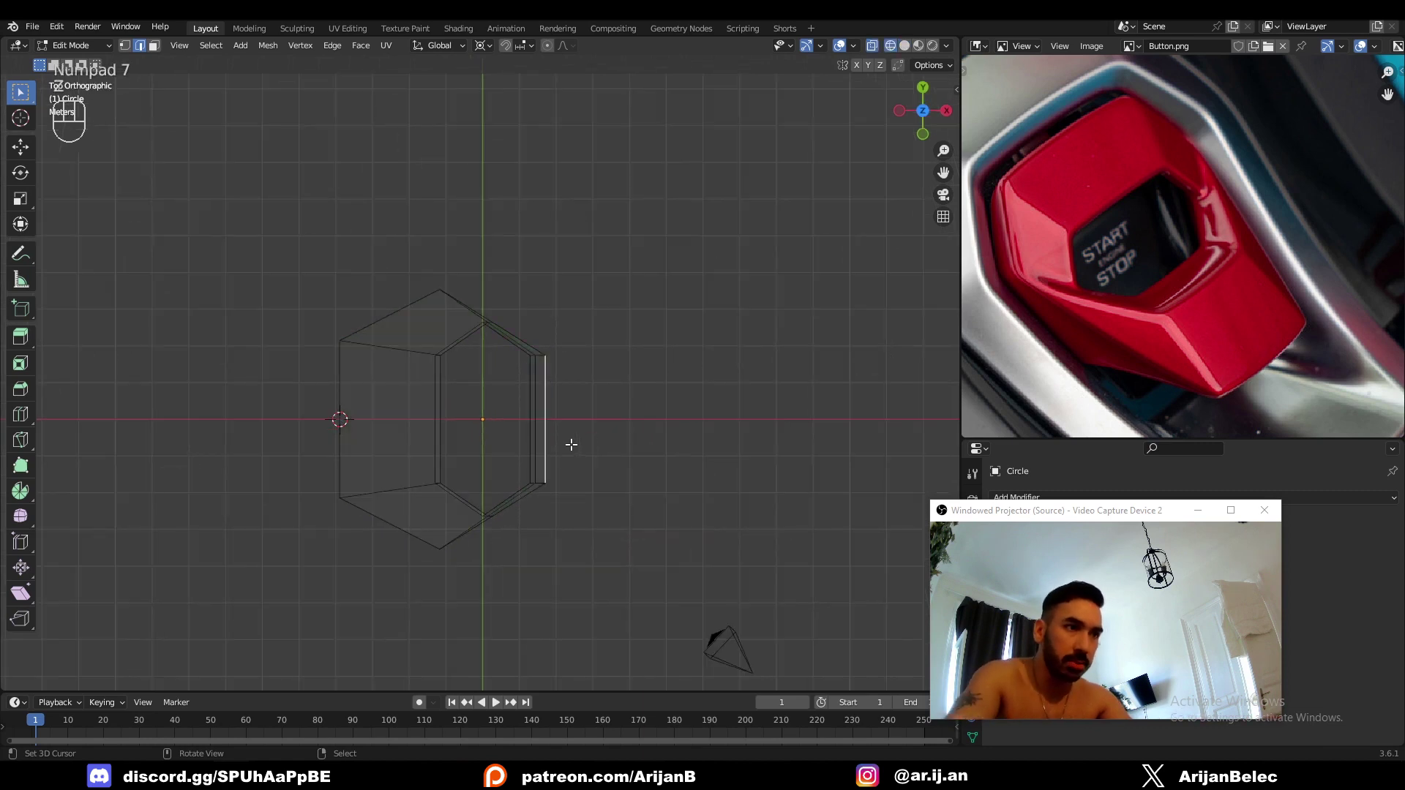
key("e")
key("x")
left_click(701, 445)
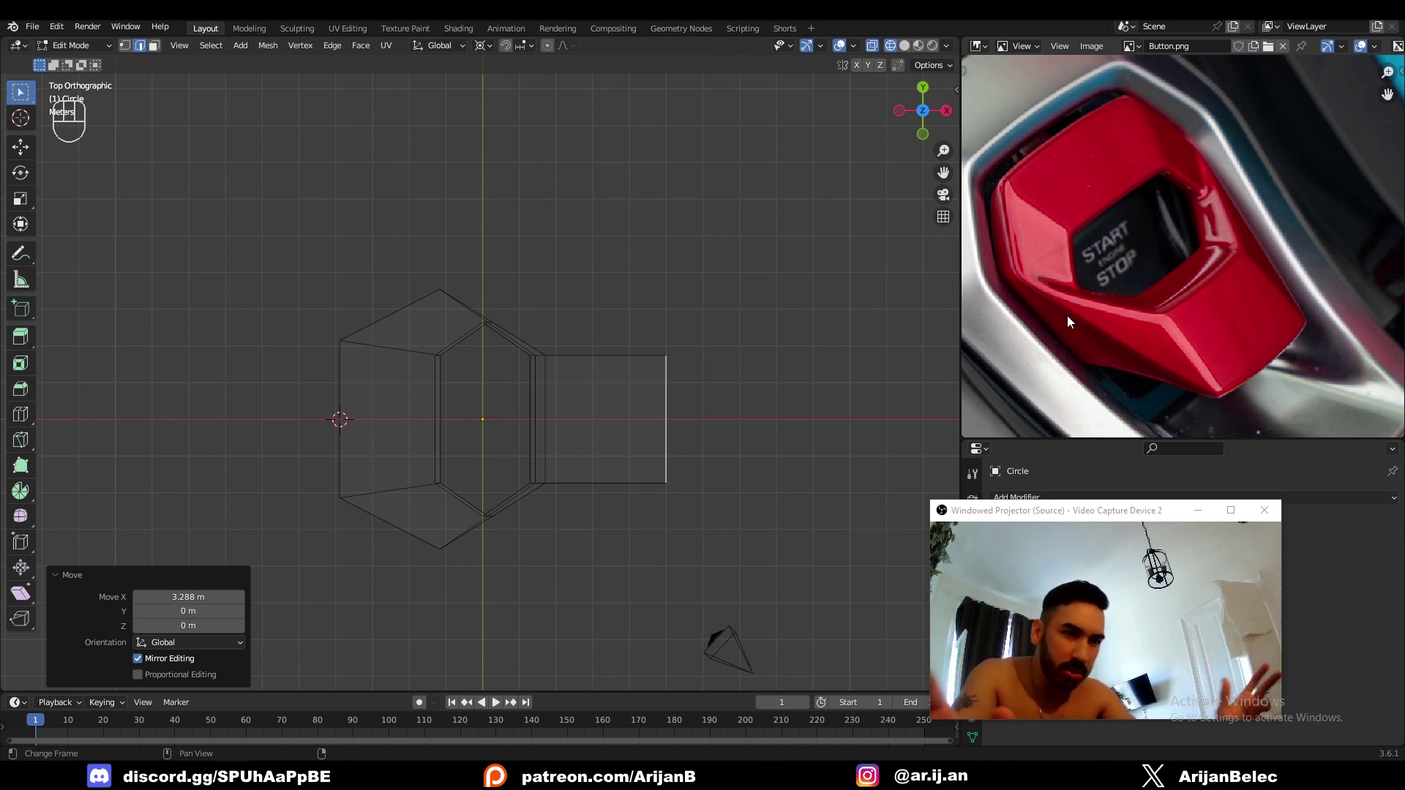
Lower the extruded panel's outer edge along Z so that the panel slopes down from the raised wall.
key("shift+z")
middle_click_drag(680, 402, 566, 444)
key("g")
key("z")
left_click(696, 424)
key("Tab")
key("Tab")
scroll(1056, 301, "up", 2)
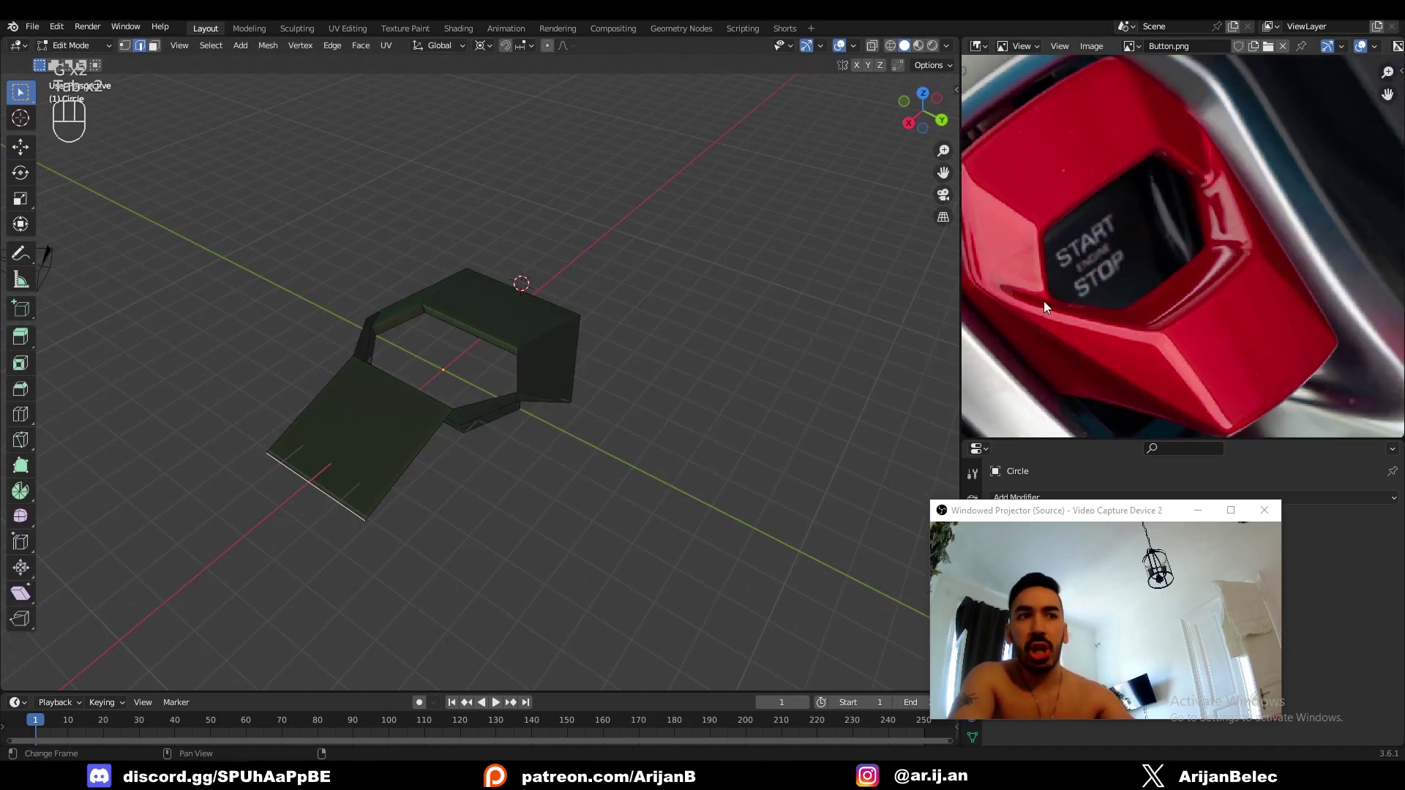
Compare the flange and the sloped panel with the side facets of the cover in the reference photo.
scroll(1256, 375, "up", 1)
middle_click_drag(1079, 316, 1166, 335)
key("1")
mouse_move(447, 447)
middle_mouse_down()
mouse_move(578, 427)
mouse_move(606, 362)
mouse_move(465, 438)
middle_mouse_up()
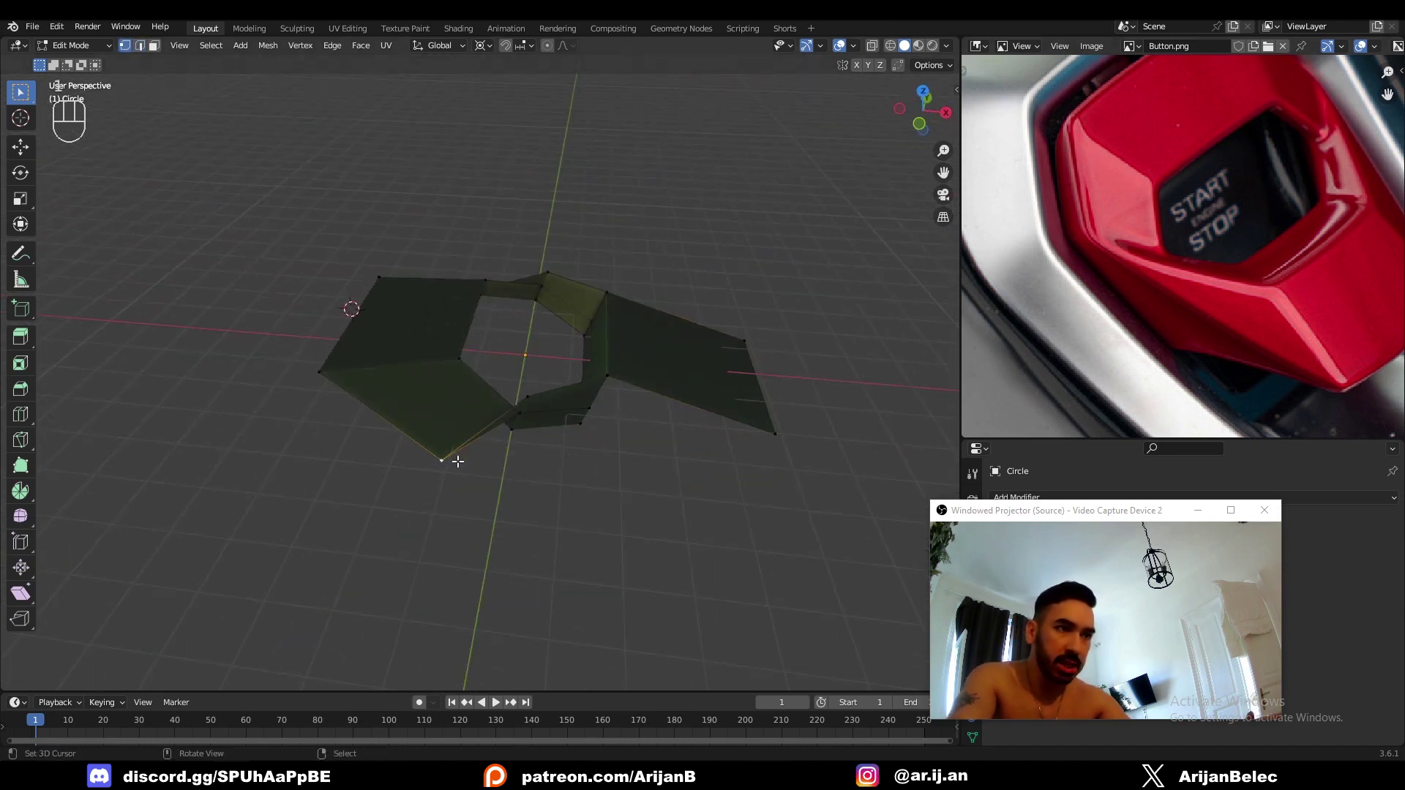
middle_click_drag(775, 434, 572, 412)
key("2")
middle_click_drag(1194, 285, 1107, 251)
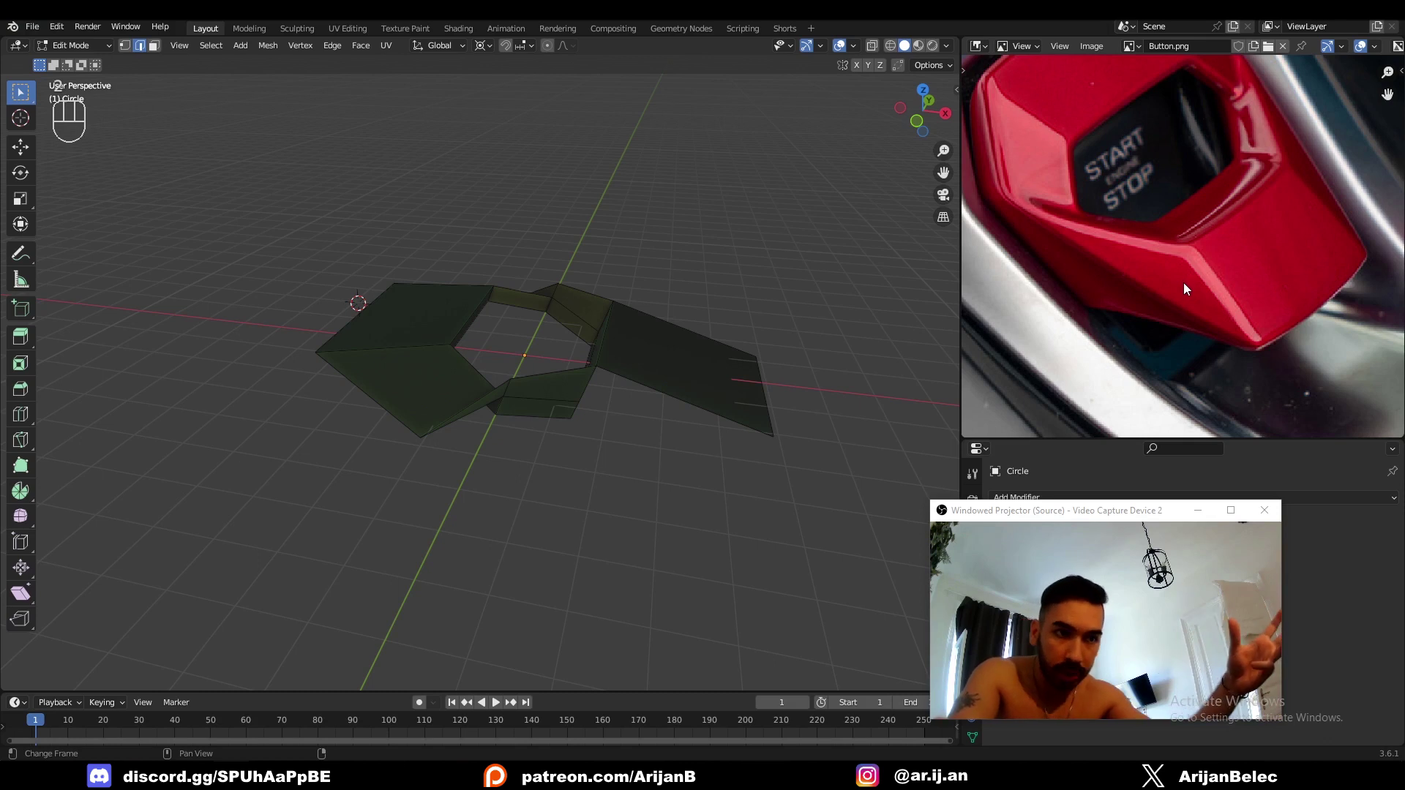
middle_click_drag(896, 351, 571, 322)
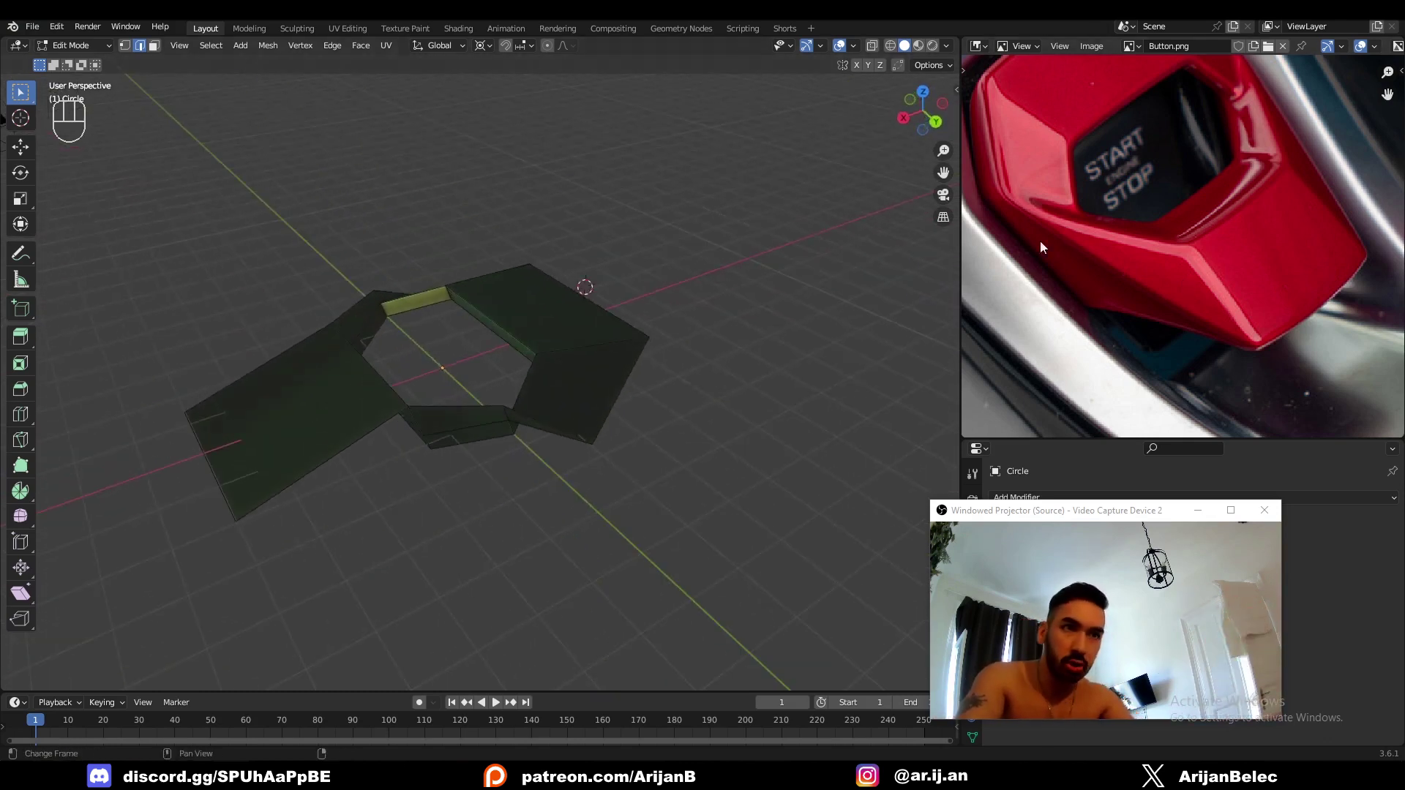
Adjust the ridge between the raised wall and the sloped panel by vertex sliding, and raise it about 0.415 m along Z.
middle_click_drag(566, 402, 374, 313)
key("1")
key("g")
key("g")
left_click(463, 304)
left_click(364, 320)
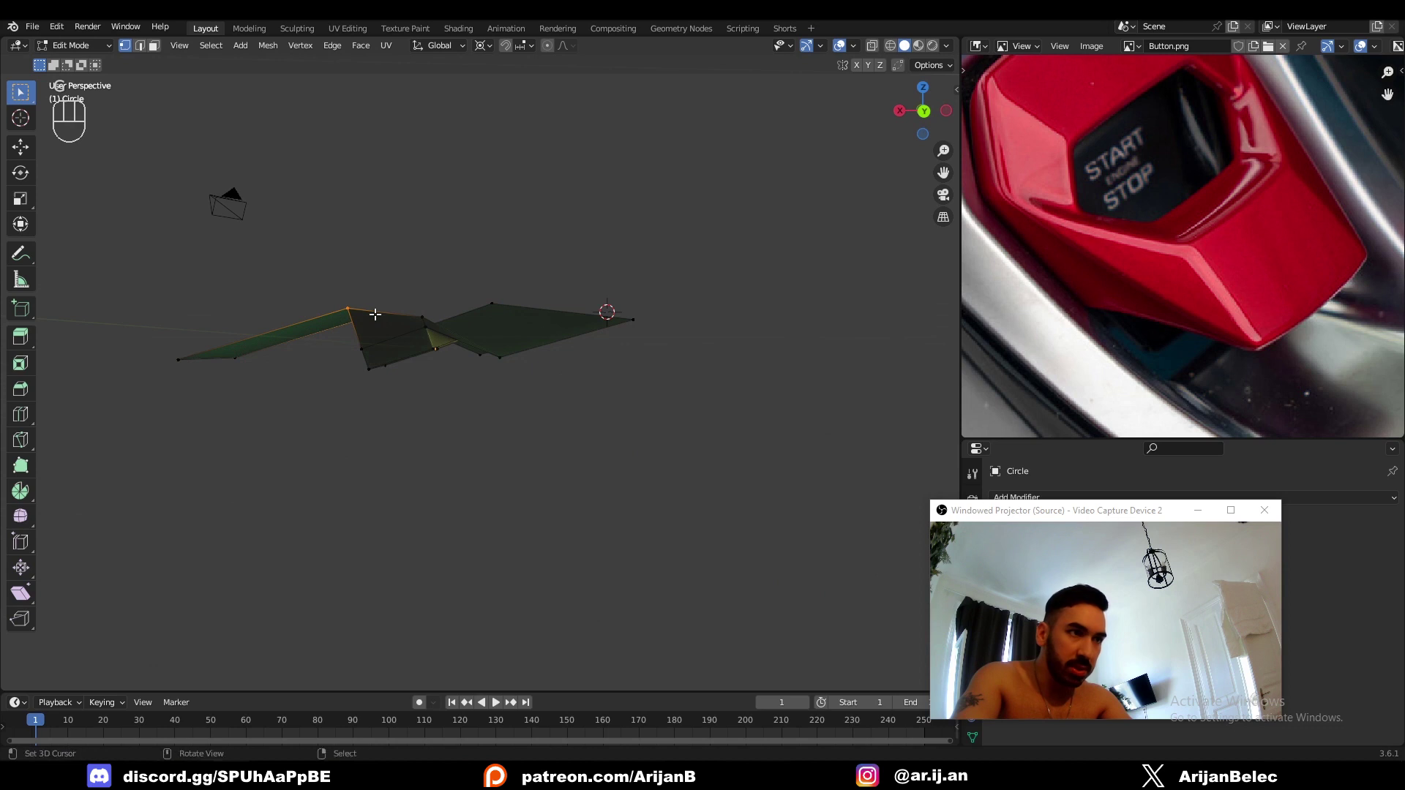
key("g")
key("z")
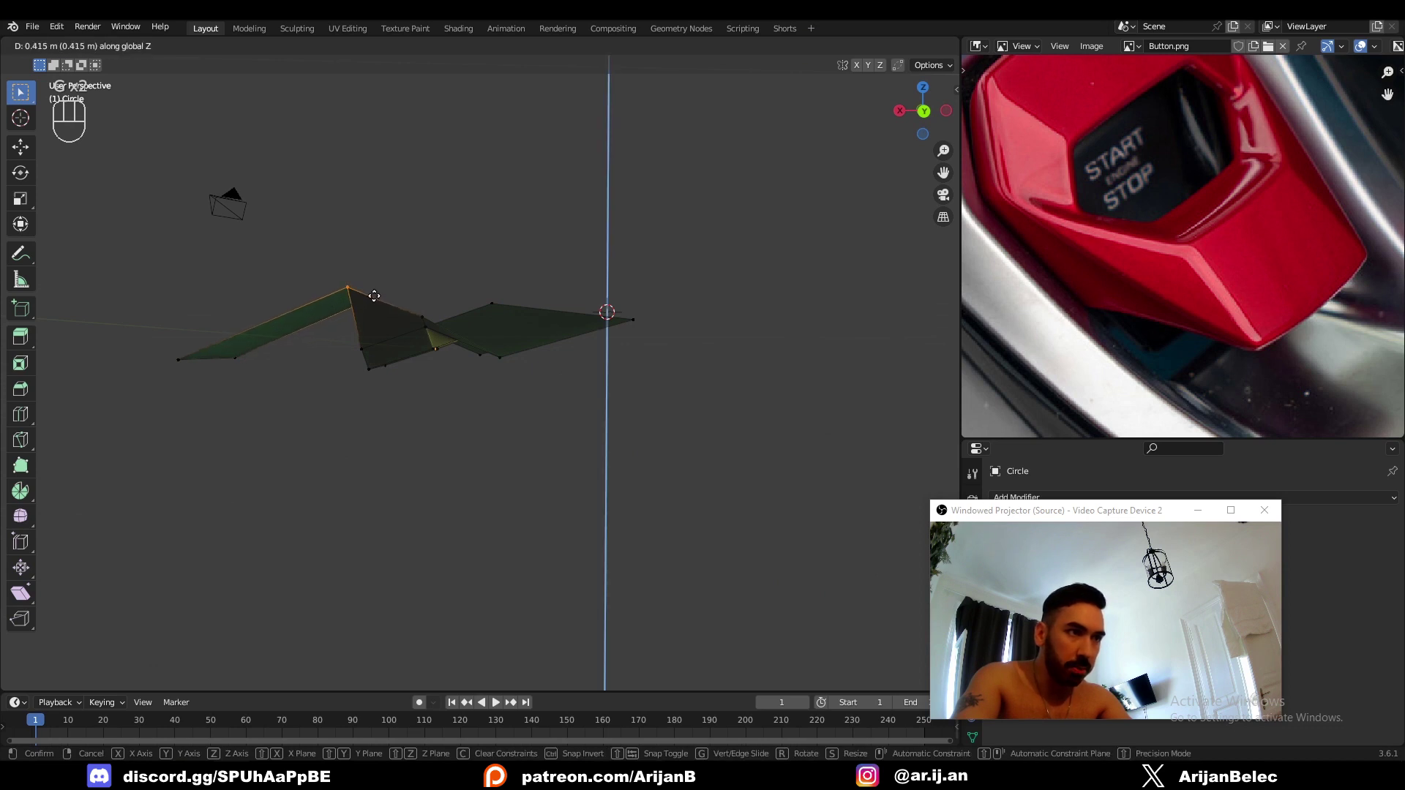
left_click(374, 295)
Raise the sloped panel's outer edge along Z to give the panel a flatter slope.
middle_click_drag(370, 294, 393, 314)
left_click(191, 367)
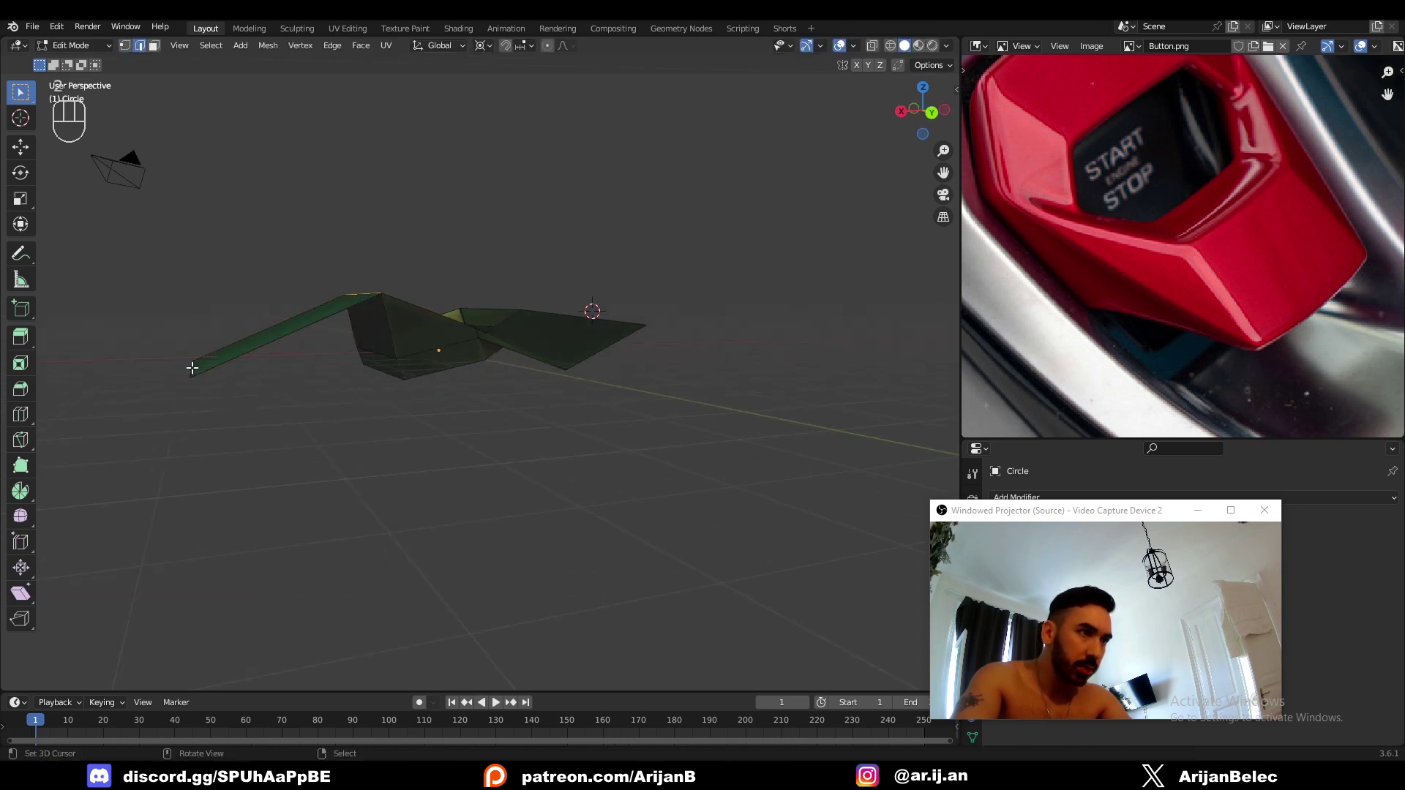
key("g")
key("z")
left_click(251, 339)
middle_click_drag(251, 339, 220, 389)
key("g")
key("z")
left_click(253, 407)
key("Tab")
middle_click_drag(318, 410, 288, 384)
key("Tab")
Fill a side face between the sloped panel's side edge and the adjoining end edge of the raised wall.
middle_click_drag(331, 352, 356, 364)
key("2")
right_click(284, 337)
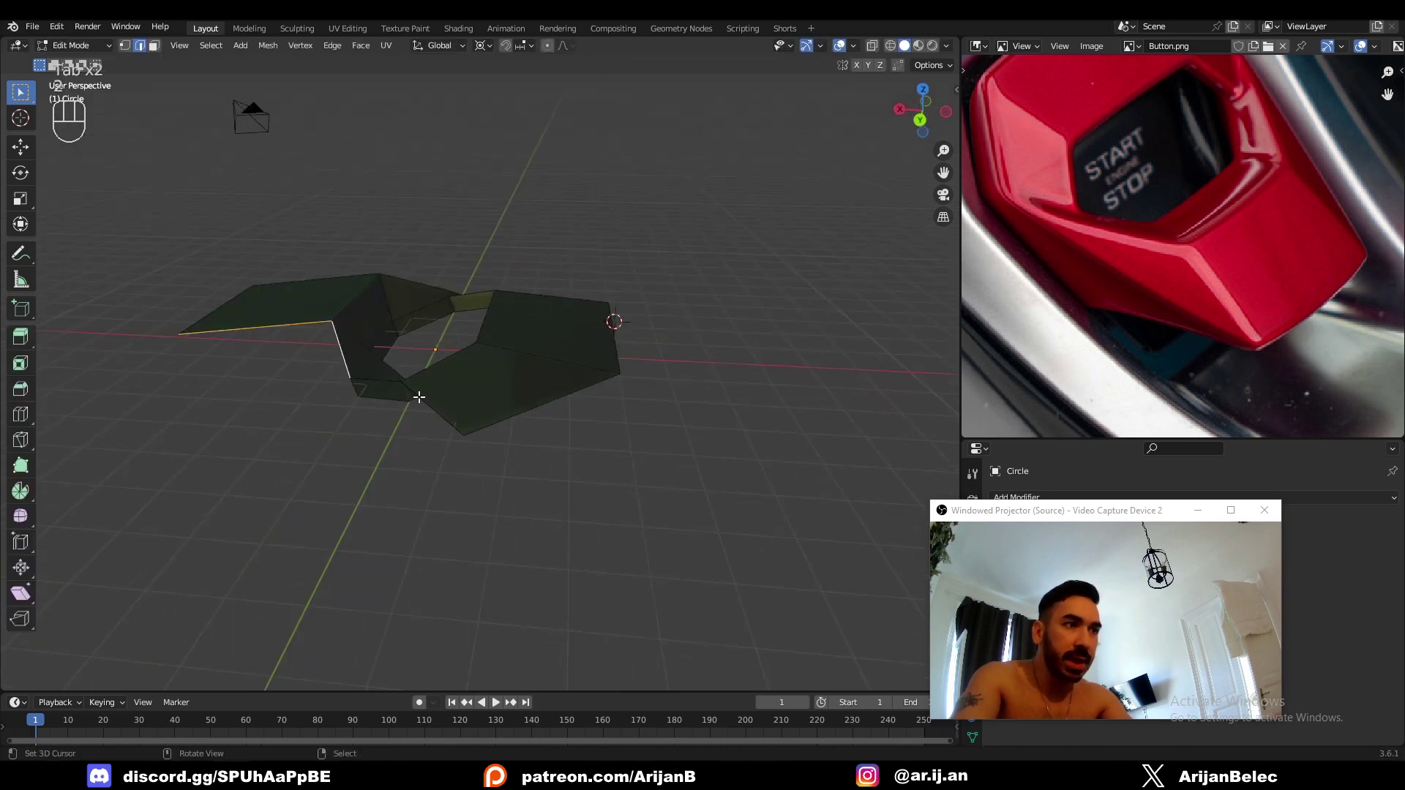
key("f")
middle_click_drag(439, 406, 325, 364)
key("Tab")
key("Tab")
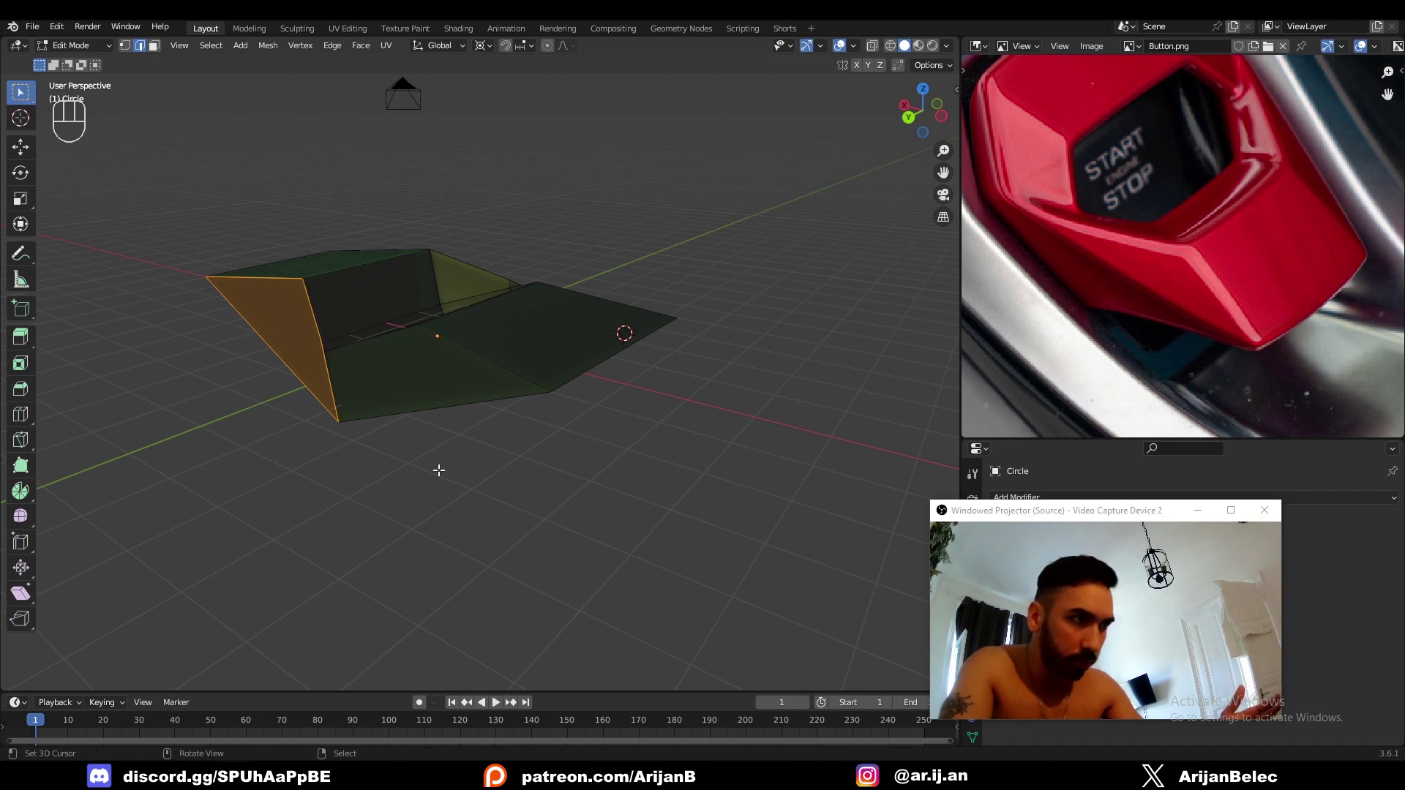
Examine the seam where the new side face meets the raised wall and the flange.
key("Tab")
middle_click_drag(377, 340, 362, 291)
key("Tab")
scroll(372, 368, "up", 2)
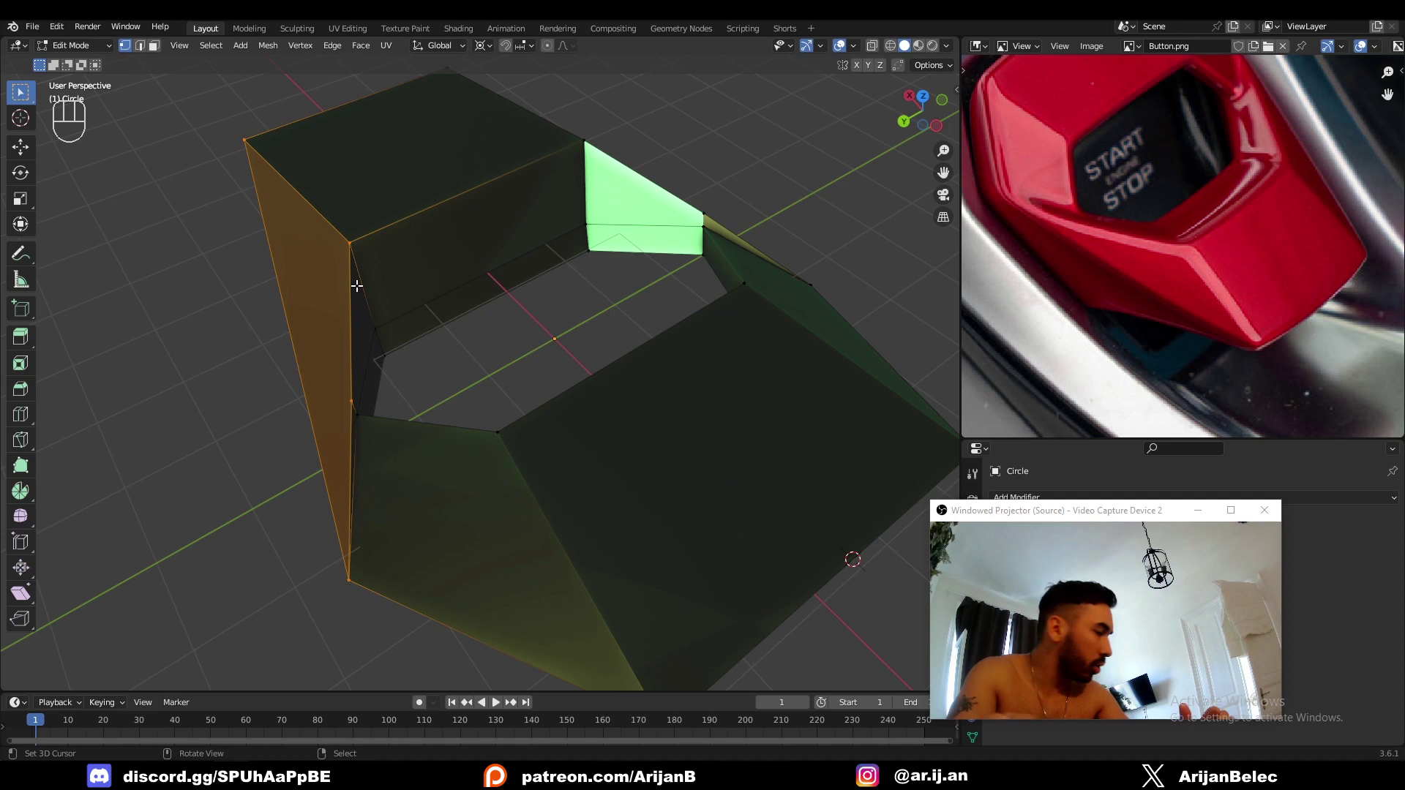
middle_click_drag(392, 336, 339, 392)
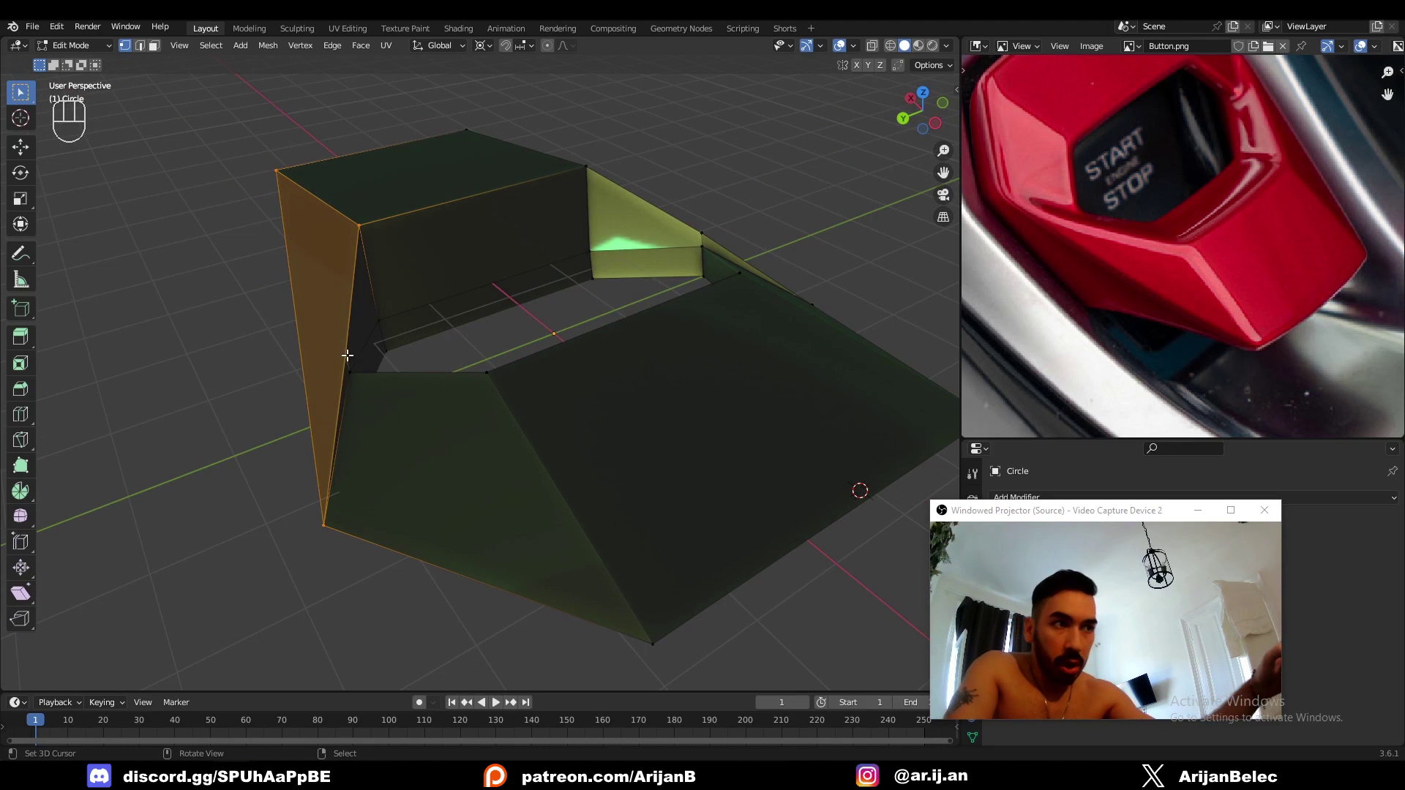
left_click(345, 357)
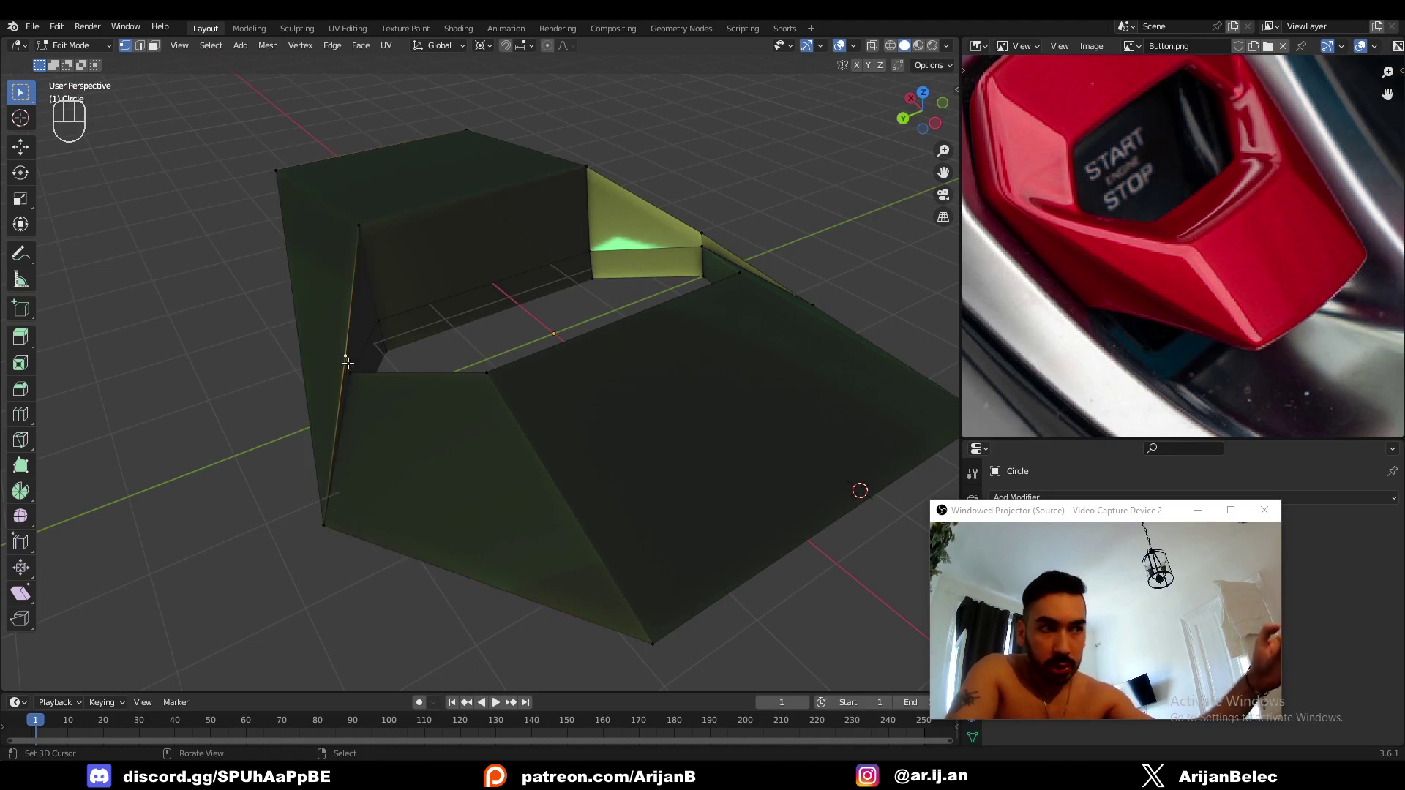
middle_click_drag(315, 356, 357, 348)
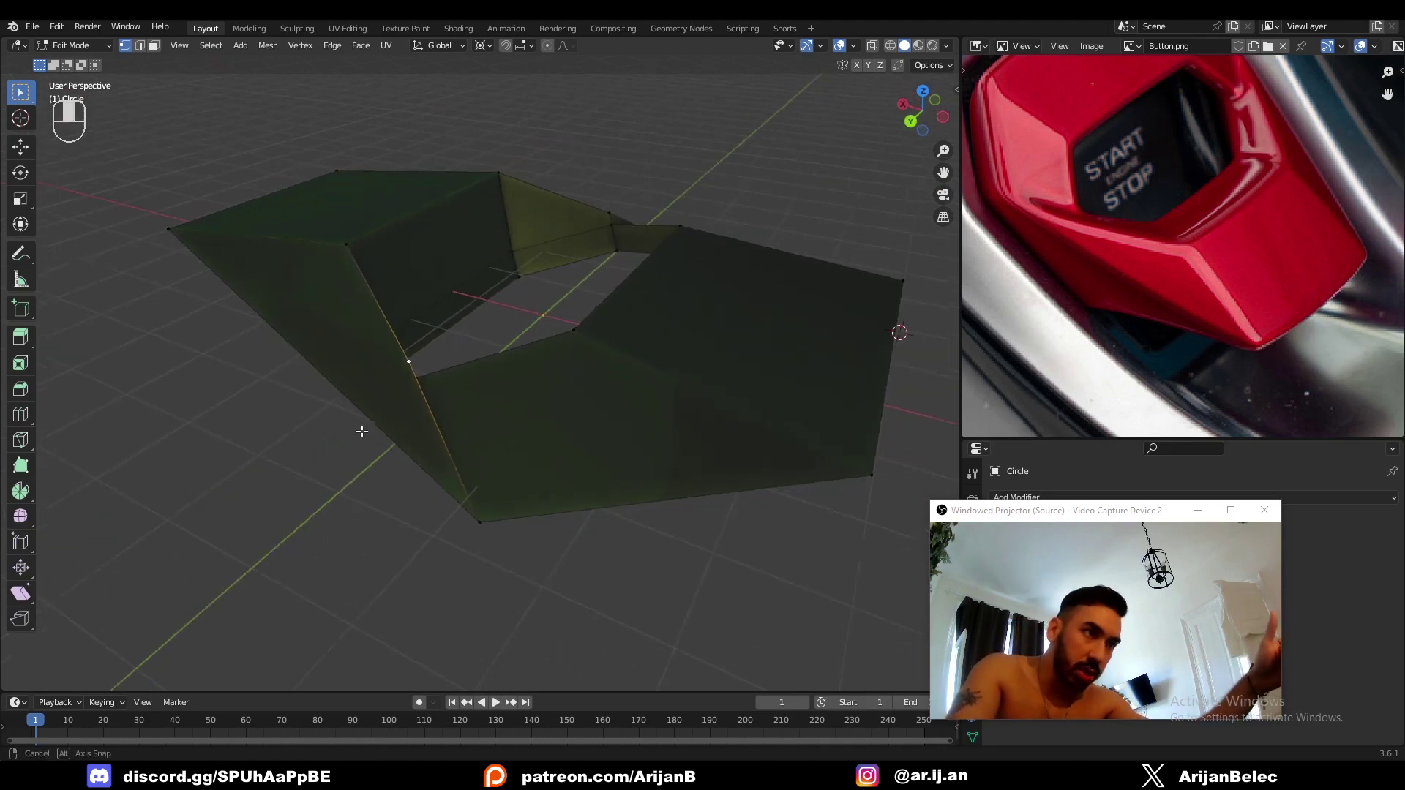
middle_click_drag(360, 432, 337, 316)
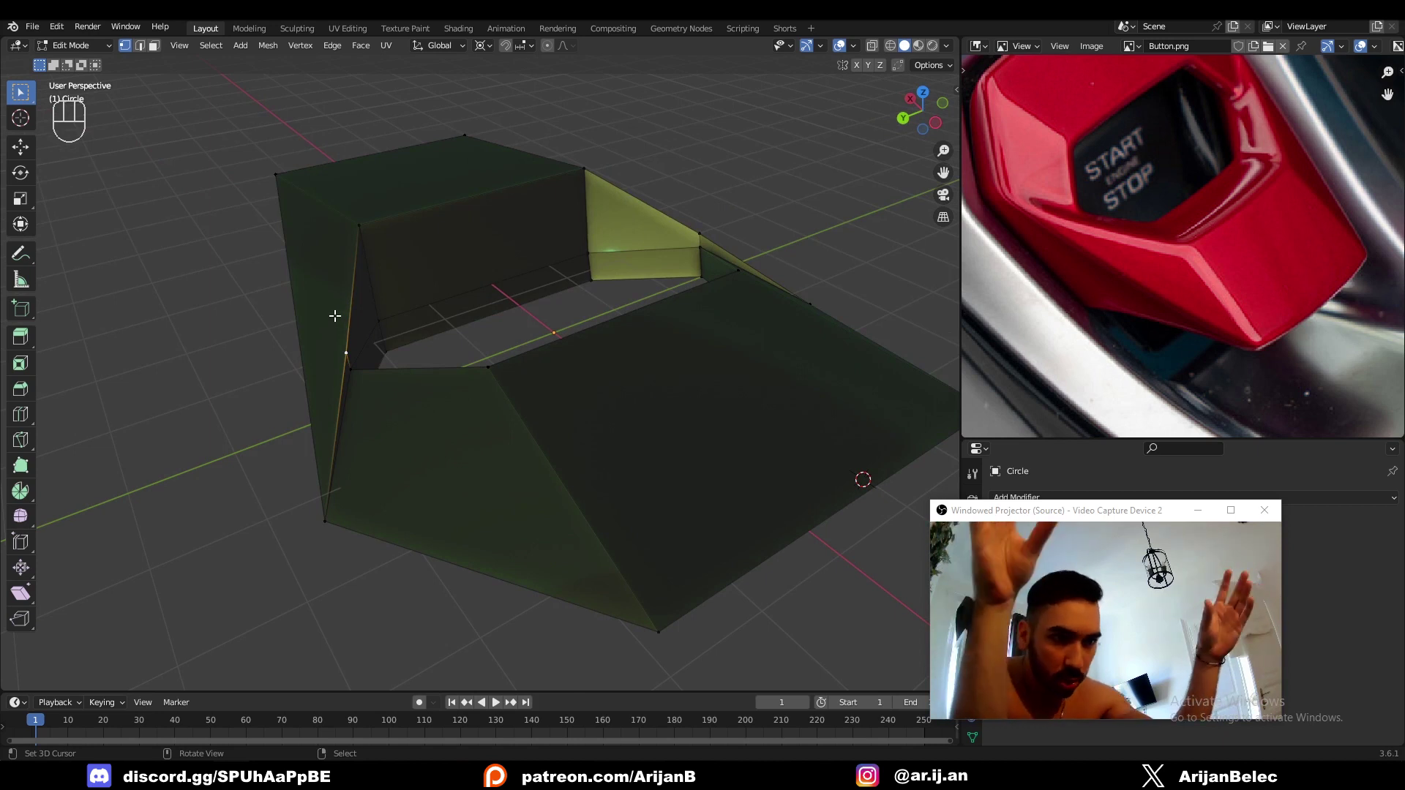
Add a centred loop cut through the sloped panel and another through the opposite flange and ring wall.
middle_click_drag(335, 316, 510, 329)
key("ctrl+r")
left_click(467, 360)
key("ctrl+r")
left_click(448, 251)
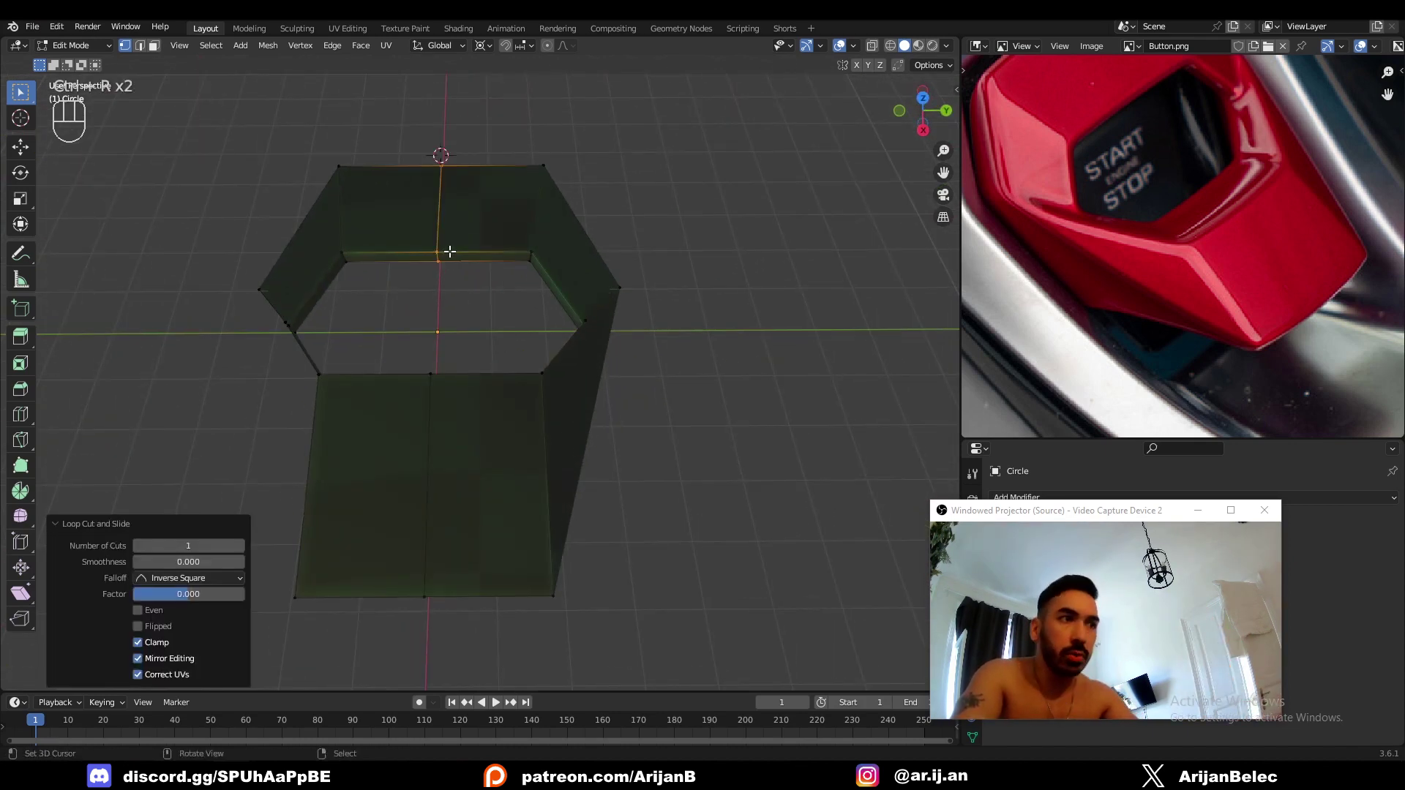
Delete all vertices of the cover on the negative Y side of the centre line.
scroll(432, 267, "down", 3)
key("shift+z")
key("a")
key("a")
key("b")
left_click_drag(317, 214, 439, 544)
key("x")
left_click(607, 272)
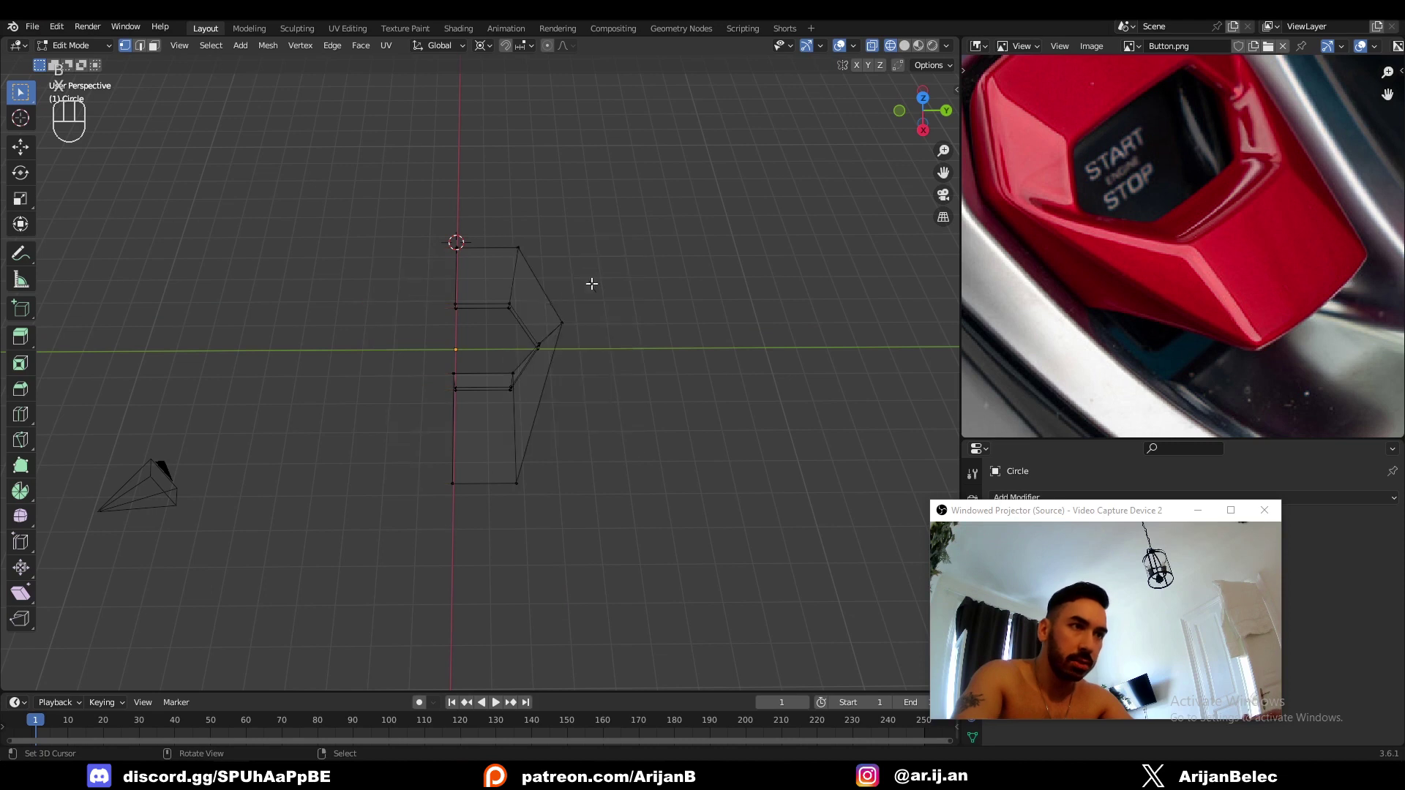
key("z")
middle_click_drag(538, 287, 511, 282)
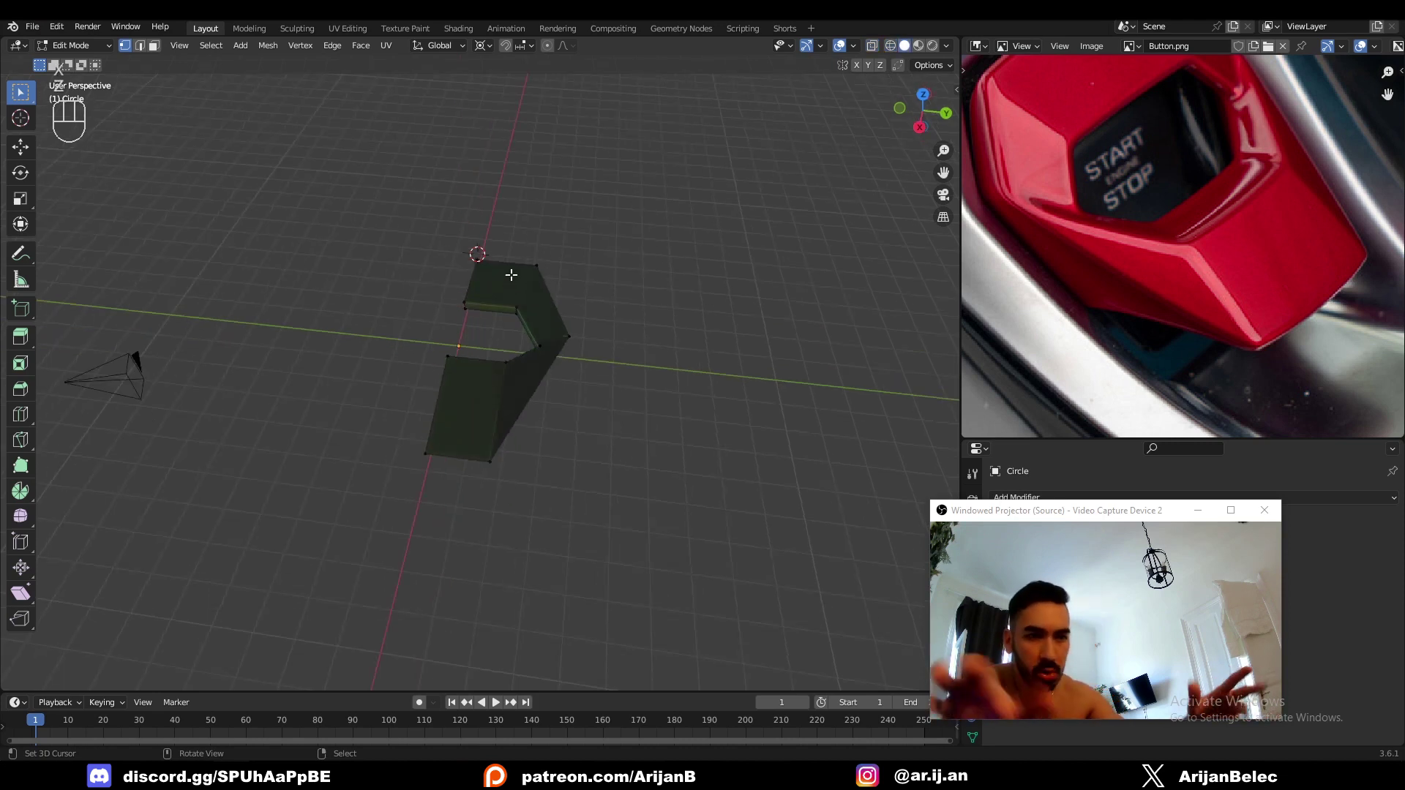
Add a Mirror modifier to the half cover and mirror it across the Y axis only.
left_click_drag(1051, 524, 838, 520)
left_click(1160, 500)
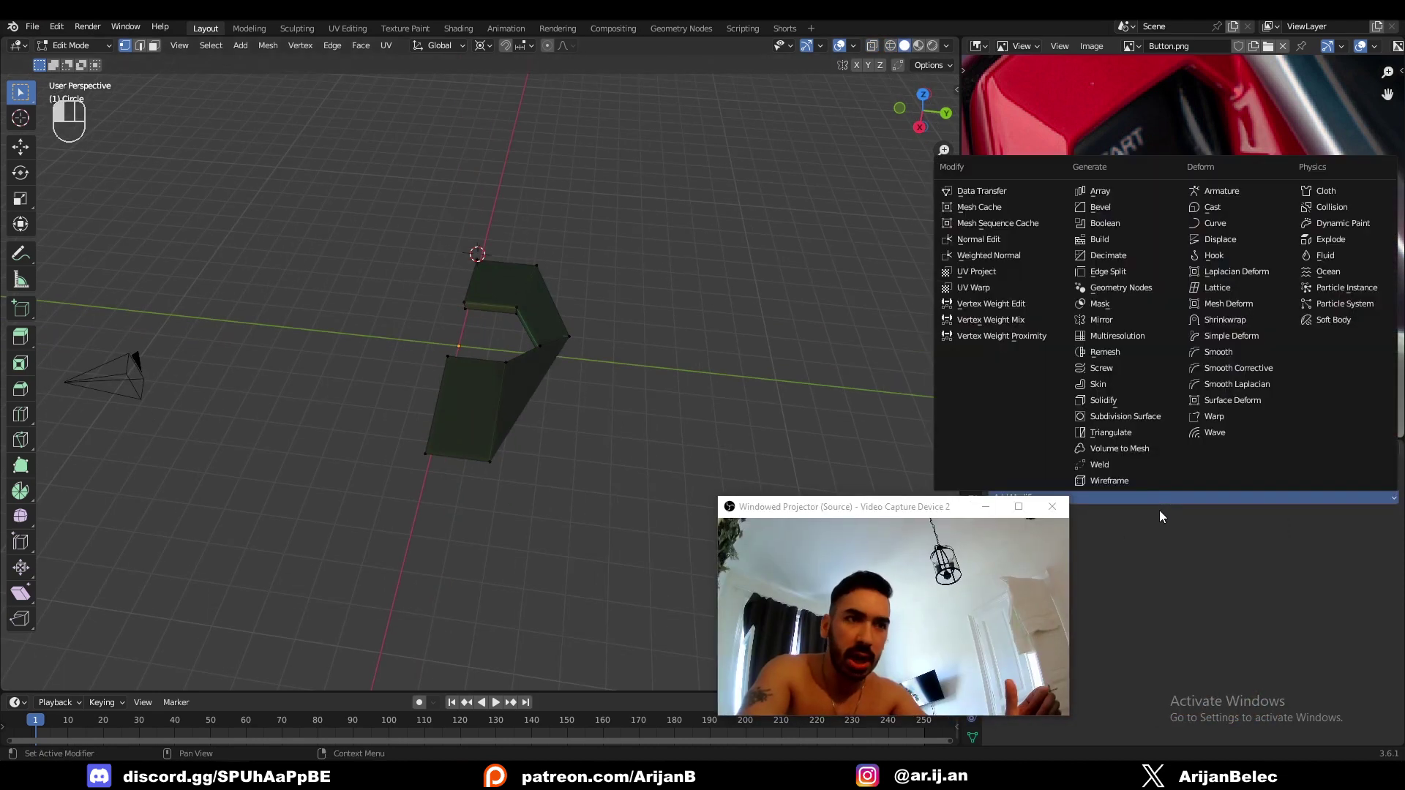
left_click(1105, 320)
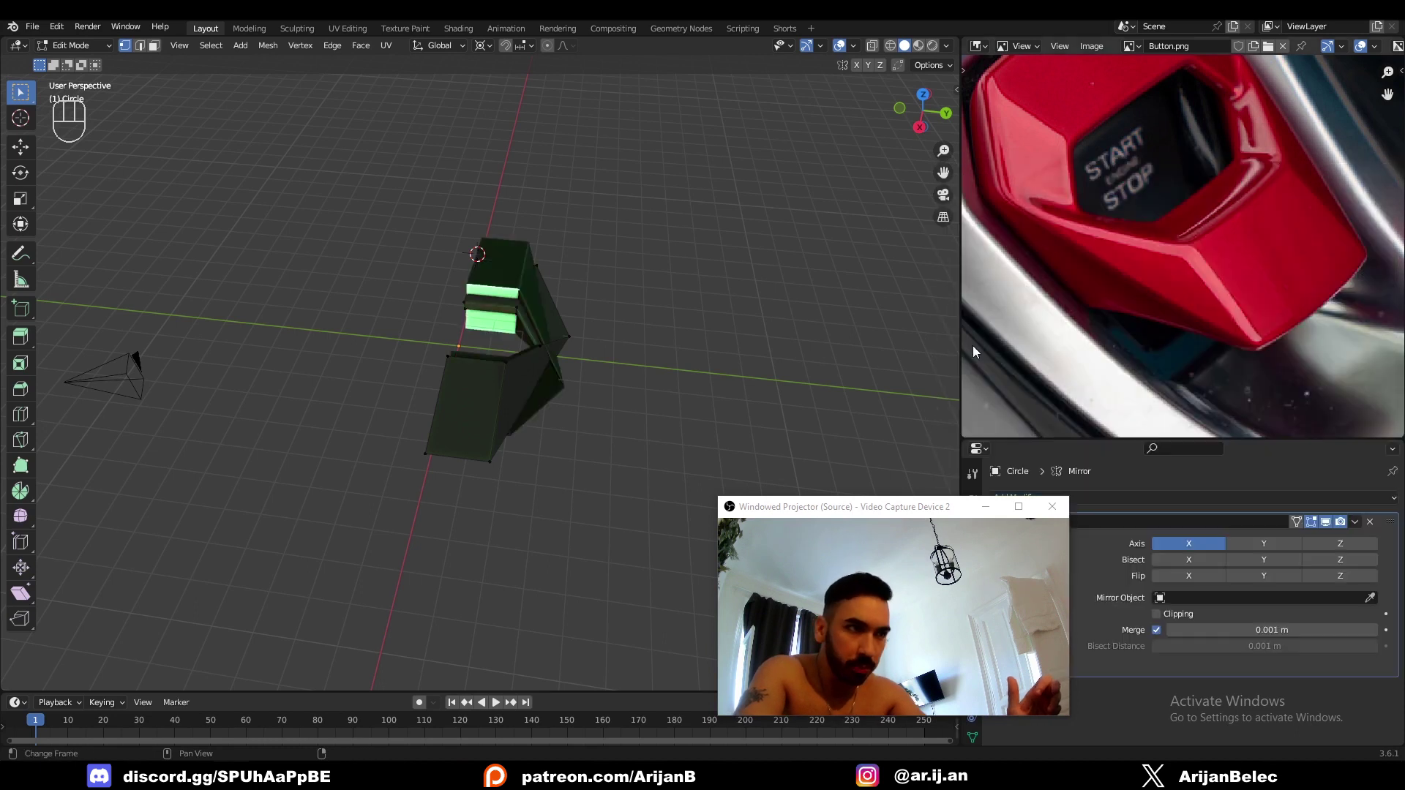
left_click(1202, 544)
left_click(1268, 545)
middle_click_drag(538, 385, 644, 431)
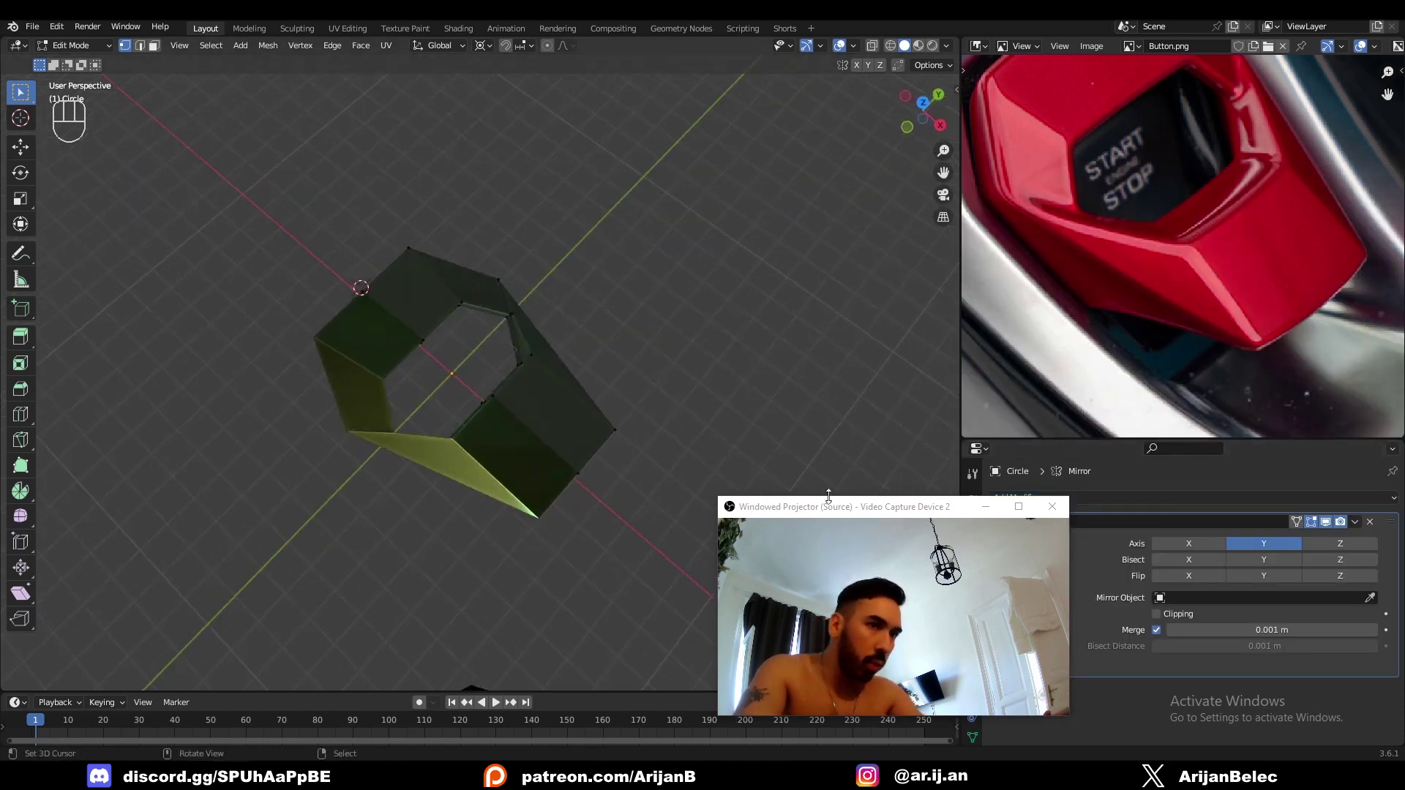
Extrude the cover's outer border edges downward by 1.265 m along Z to form a skirt.
left_click_drag(830, 504, 1005, 440)
middle_click_drag(882, 423, 476, 340)
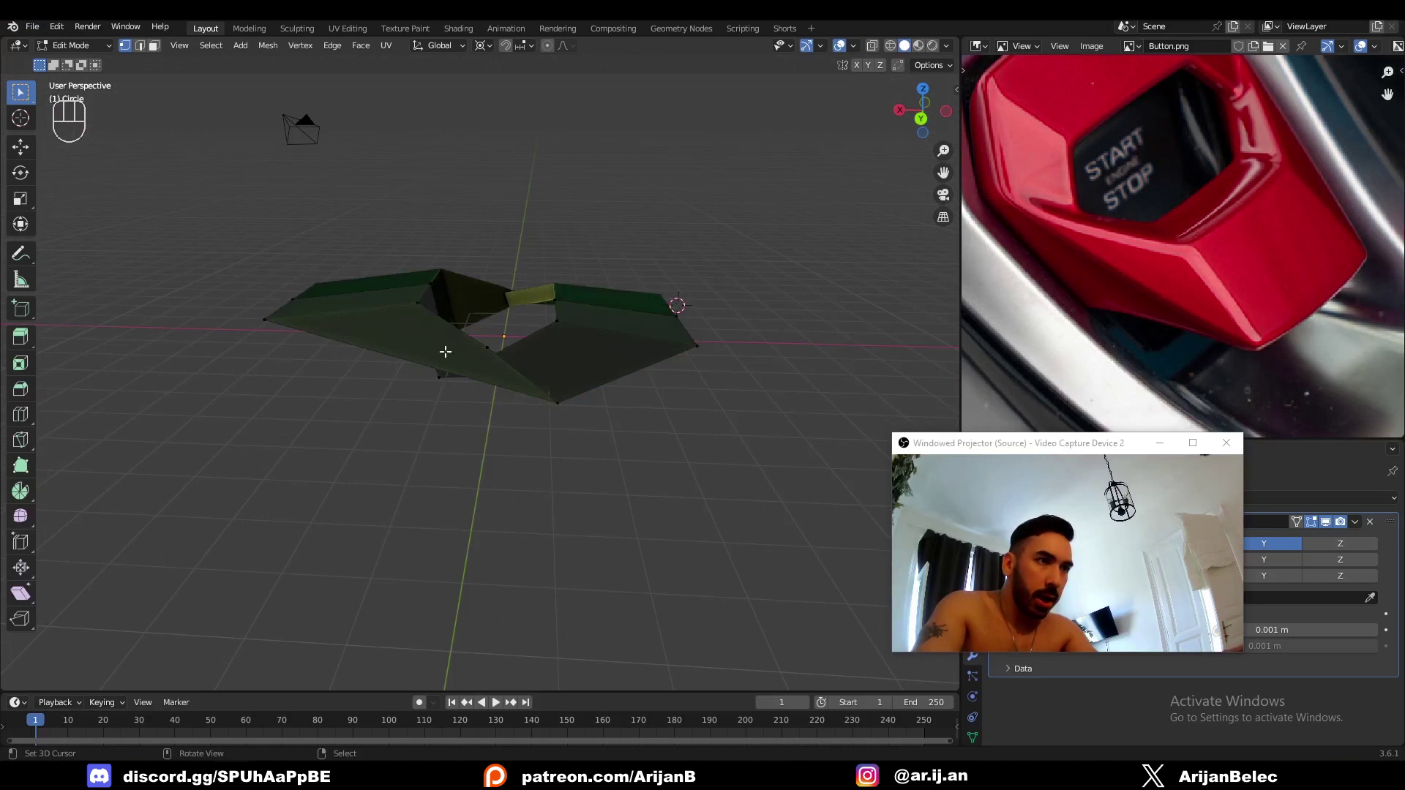
middle_click_drag(395, 367, 470, 329)
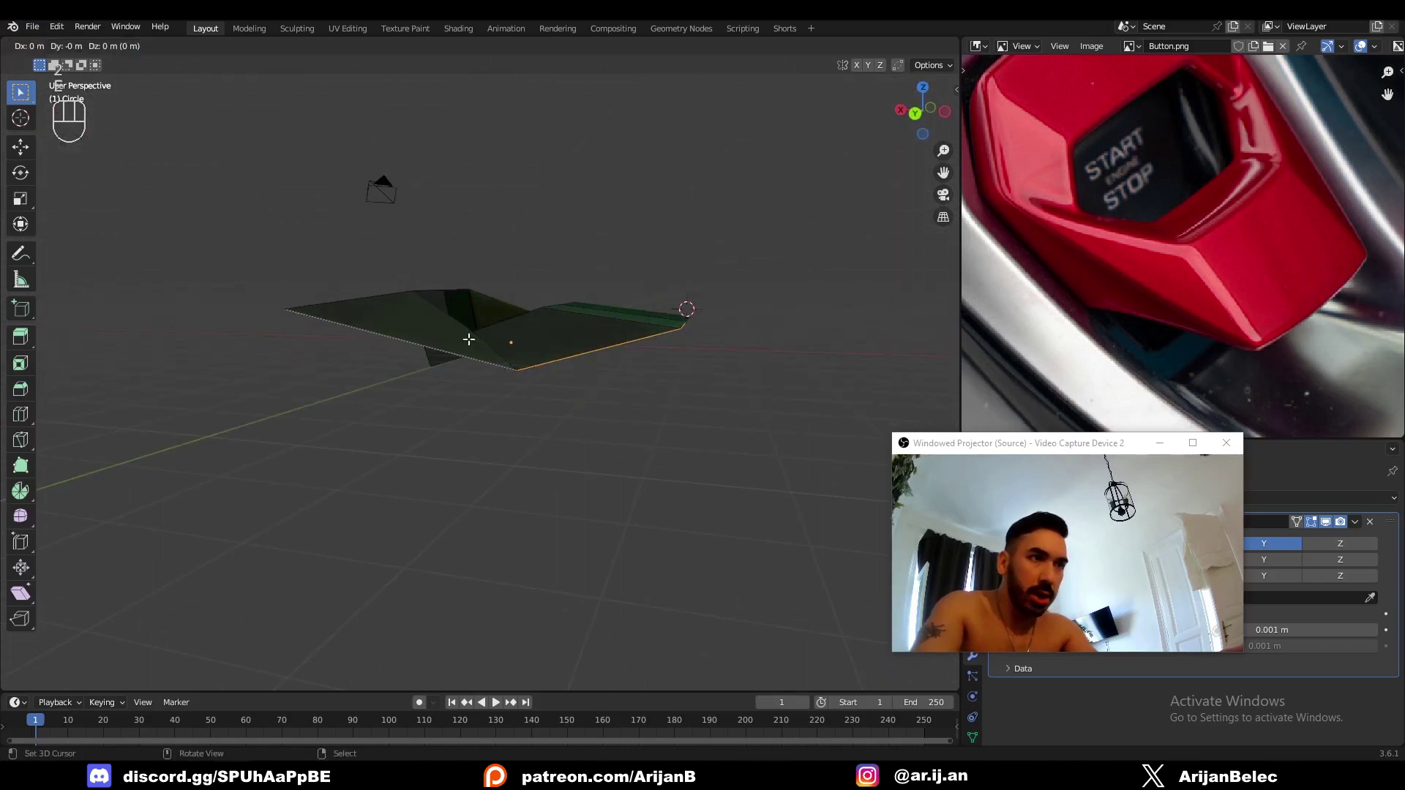
key("e")
key("z")
left_click(470, 408)
middle_click_drag(470, 407, 479, 436)
Subdivide the top and bottom edges of the long side skirt face and slide the new vertical edge along the skirt.
key("ctrl+r")
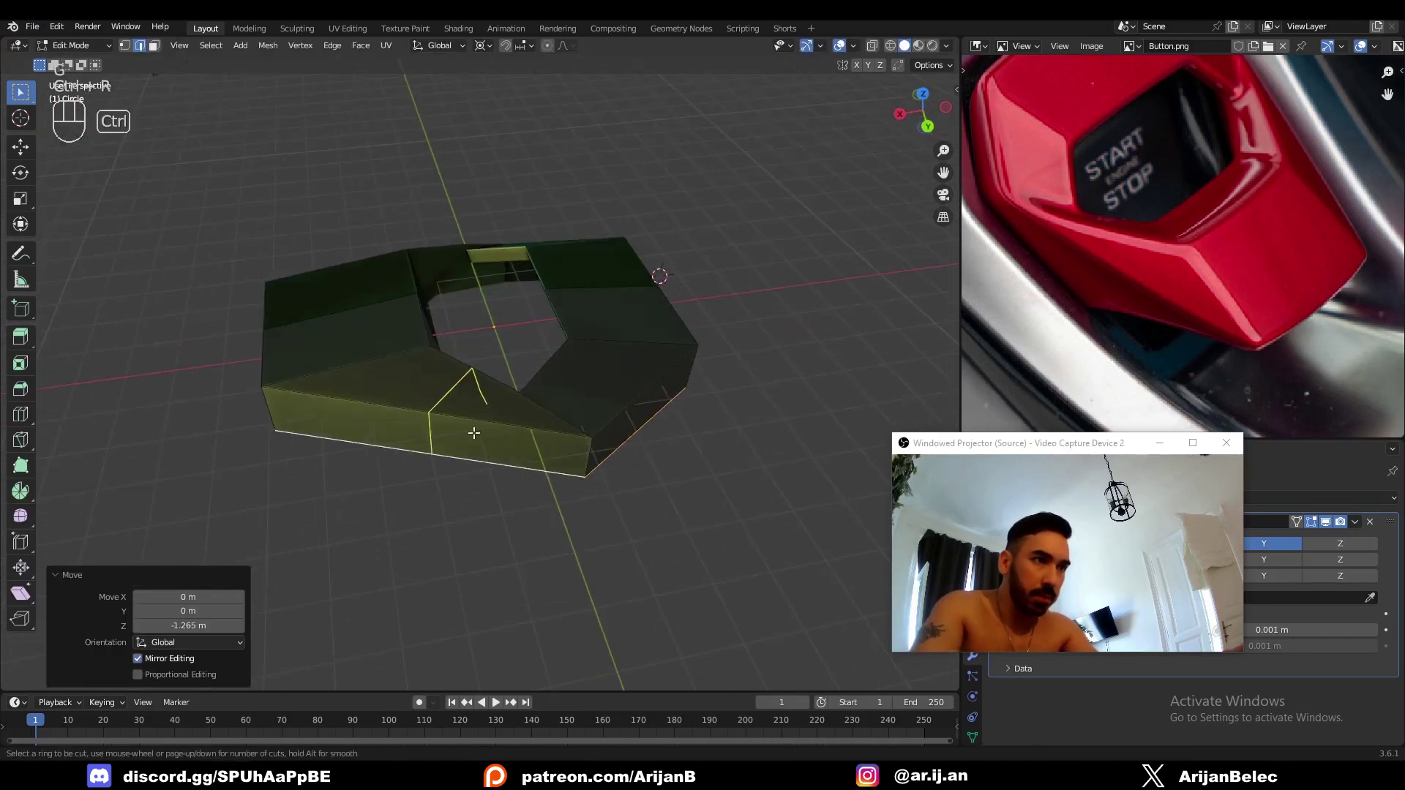
middle_click_drag(491, 426, 652, 420)
key("w")
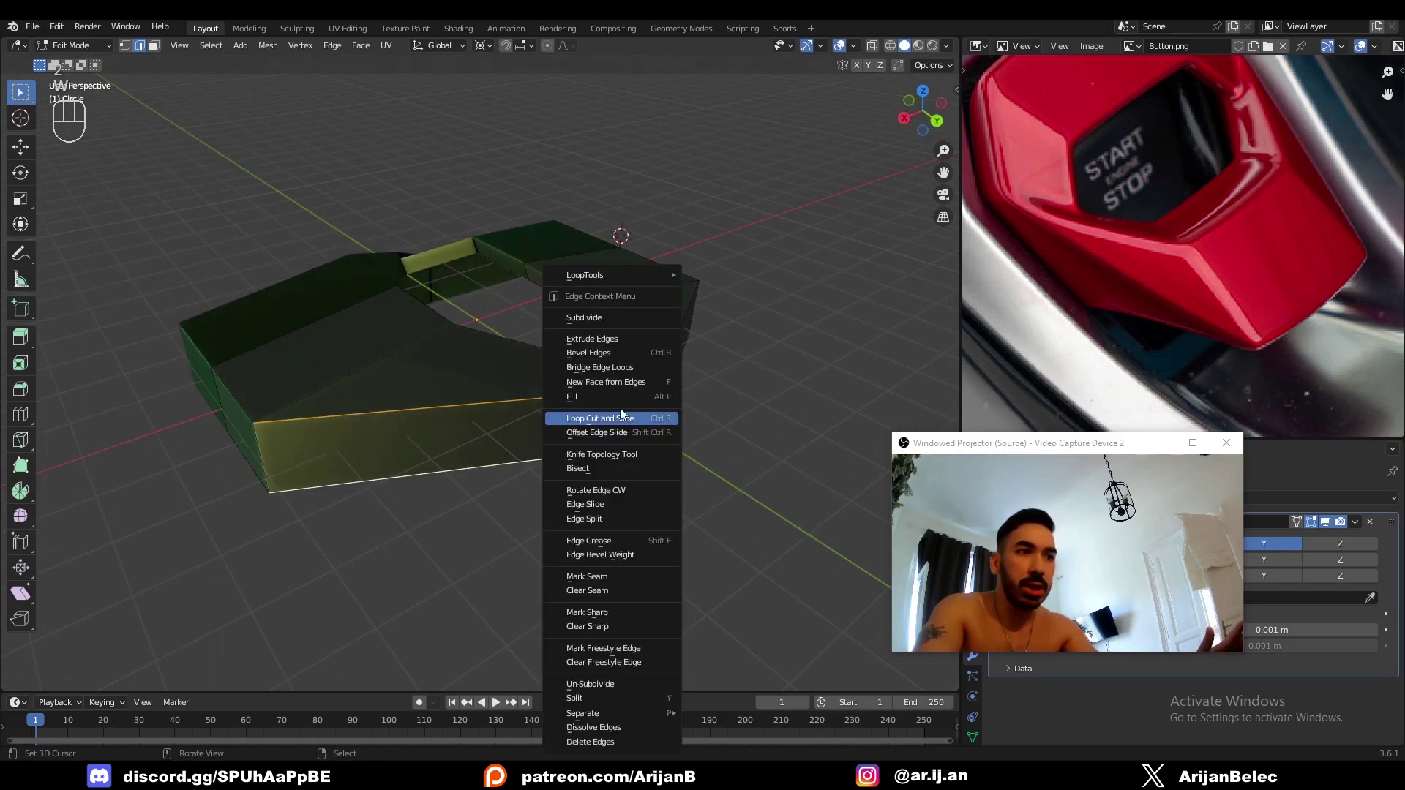
left_click(596, 318)
key("1")
right_click(477, 417)
key("g")
key("g")
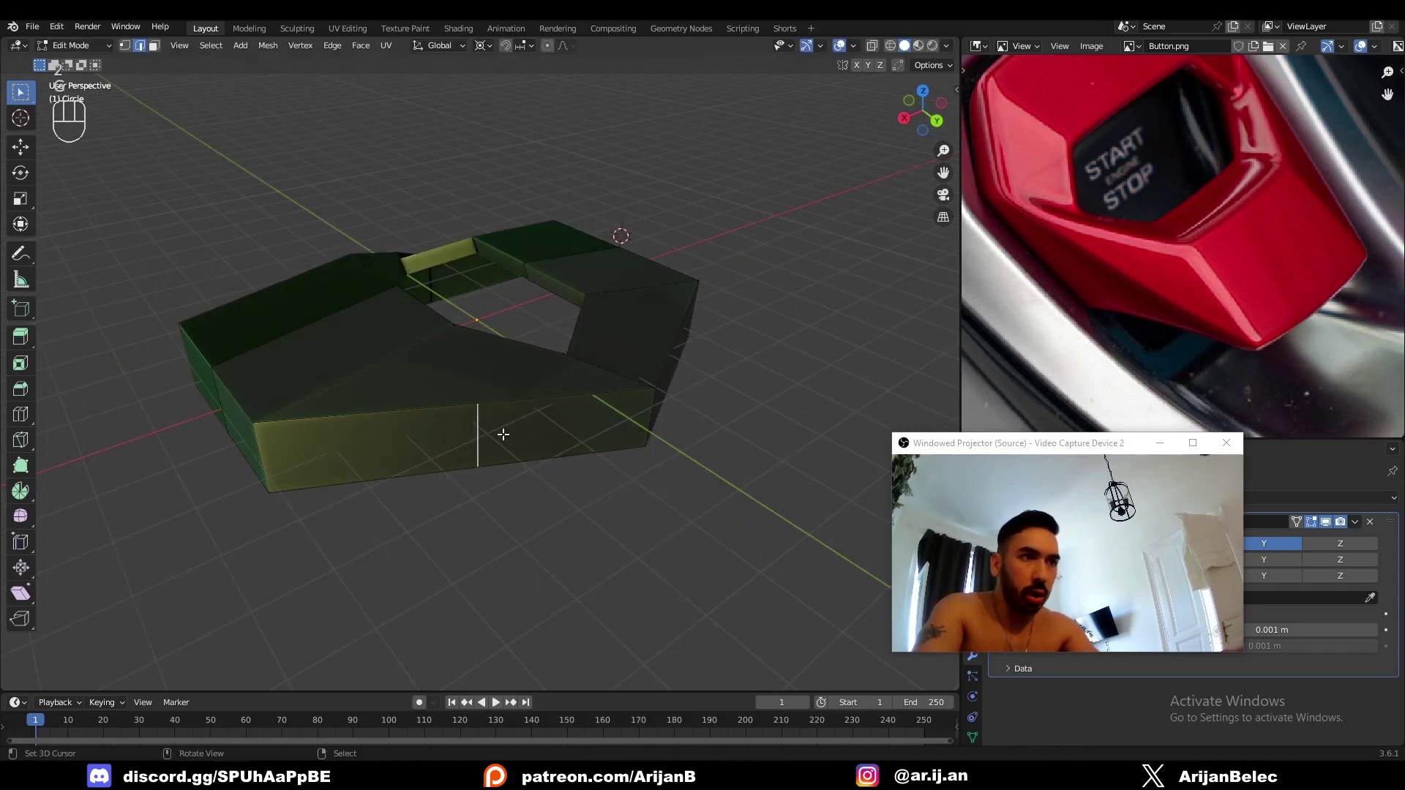
left_click(578, 444)
Split the side panel with an edge from the skirt's new top vertex to the facing vertex on the inner edge.
middle_click_drag(578, 443, 346, 358)
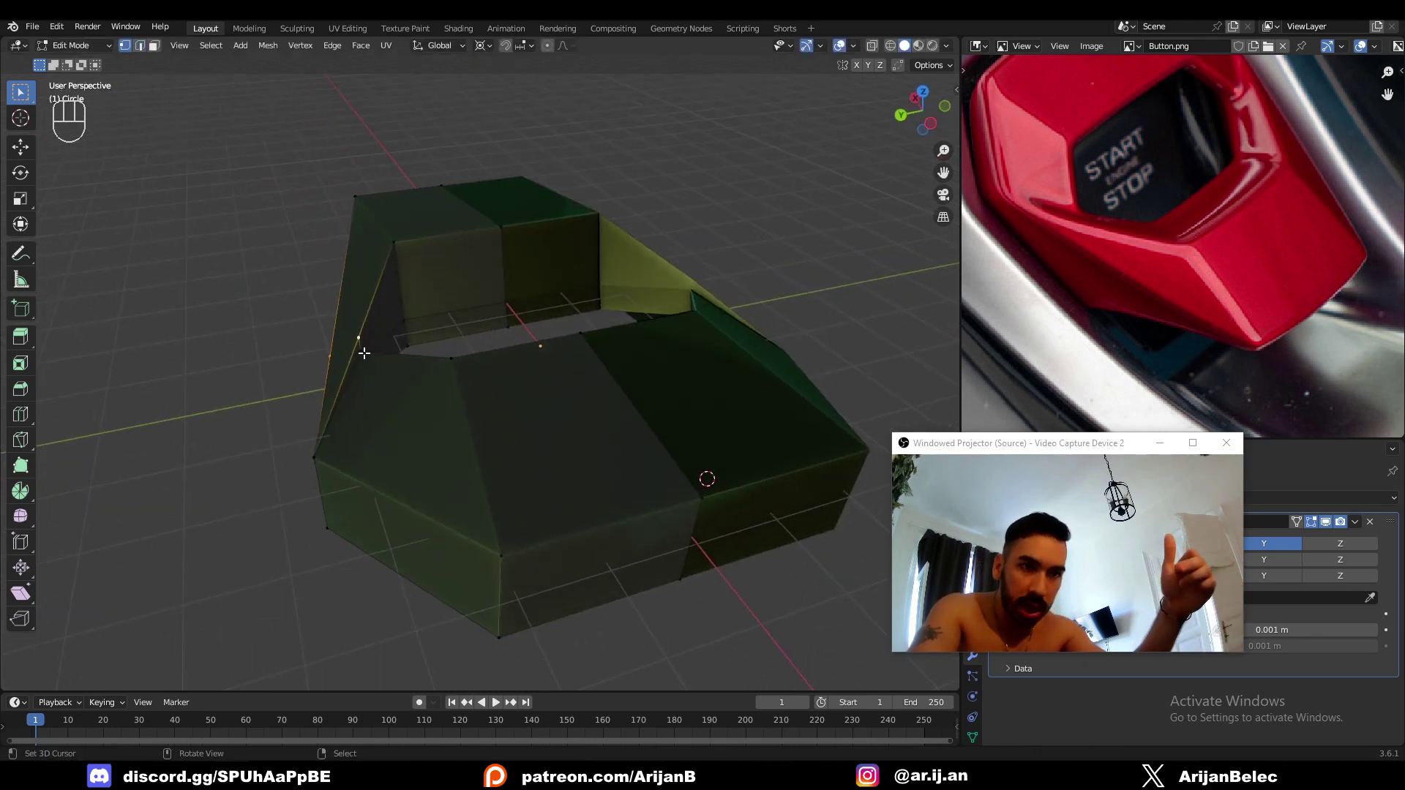
scroll(379, 337, "up", 3)
middle_click_drag(268, 329, 393, 277)
key("3")
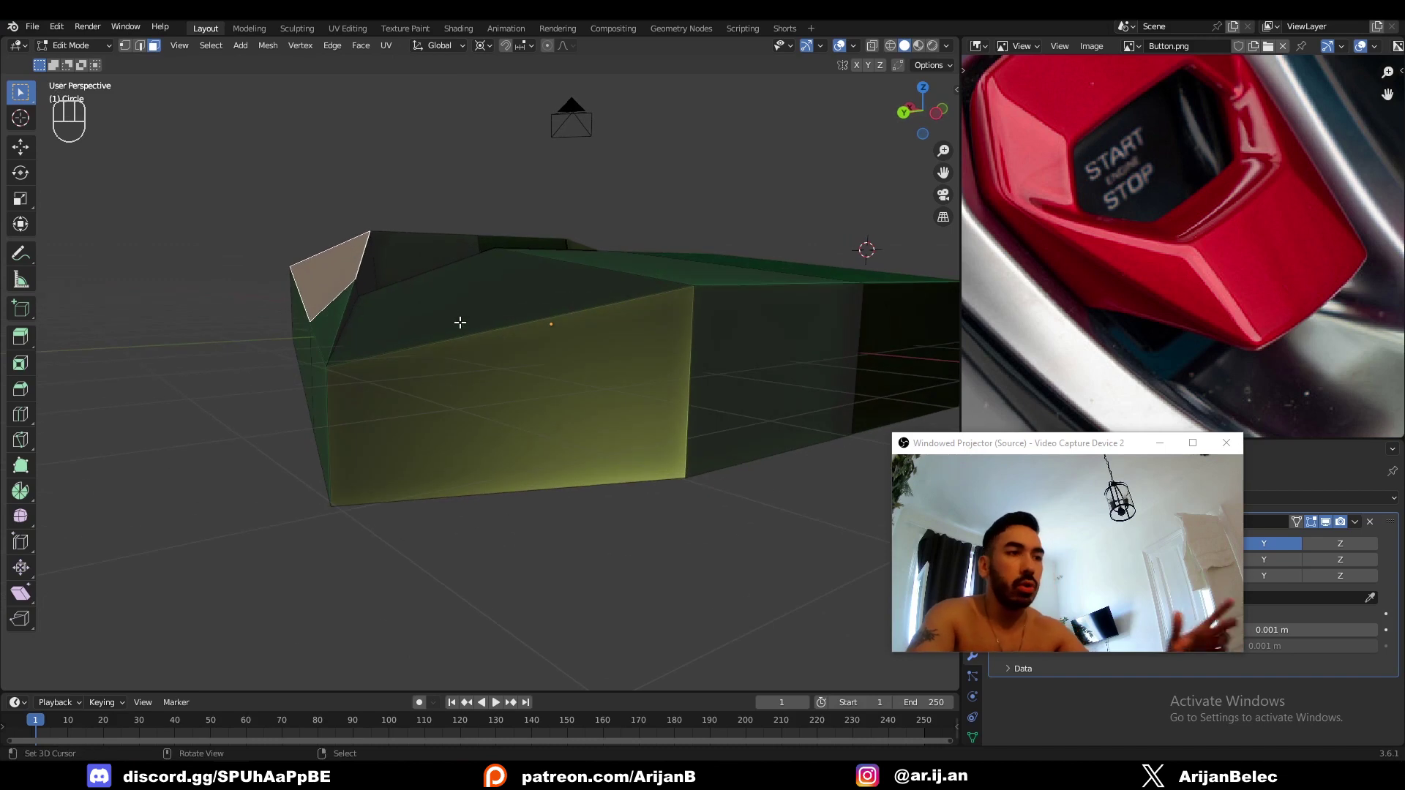
middle_click_drag(335, 270, 352, 313)
scroll(356, 298, "down", 5)
middle_click_drag(568, 273, 645, 295)
Add a plane at the 3D cursor beside the cover and move it upward along Z.
key("Tab")
key("shift+a")
mouse_move(646, 294)
left_click(706, 295)
middle_click_drag(498, 309, 513, 327)
key("g")
key("z")
left_click(597, 320)
middle_click_drag(600, 320, 642, 322, "shift")
Skew the plane into an irregular four-sided shape by sliding its corner vertices along their edges.
key("Tab")
key("1")
right_click(533, 333)
scroll(521, 318, "up", 4)
scroll(521, 318, "up", 3)
key("g")
key("g")
left_click(472, 467)
key("g")
key("g")
left_click(536, 430)
Extrude the whole plane into a solid, and clean it up by merging vertices by distance and recalculating the normals.
key("a")
key("e")
left_click(661, 340)
key("a")
key("m")
key("b")
key("shift+n")
Apply subdivision surface smoothing to the skewed solid at level 3.
key("ctrl+3")
key("ctrl+2")
key("Tab")
key("ctrl+2")
key("ctrl+3")
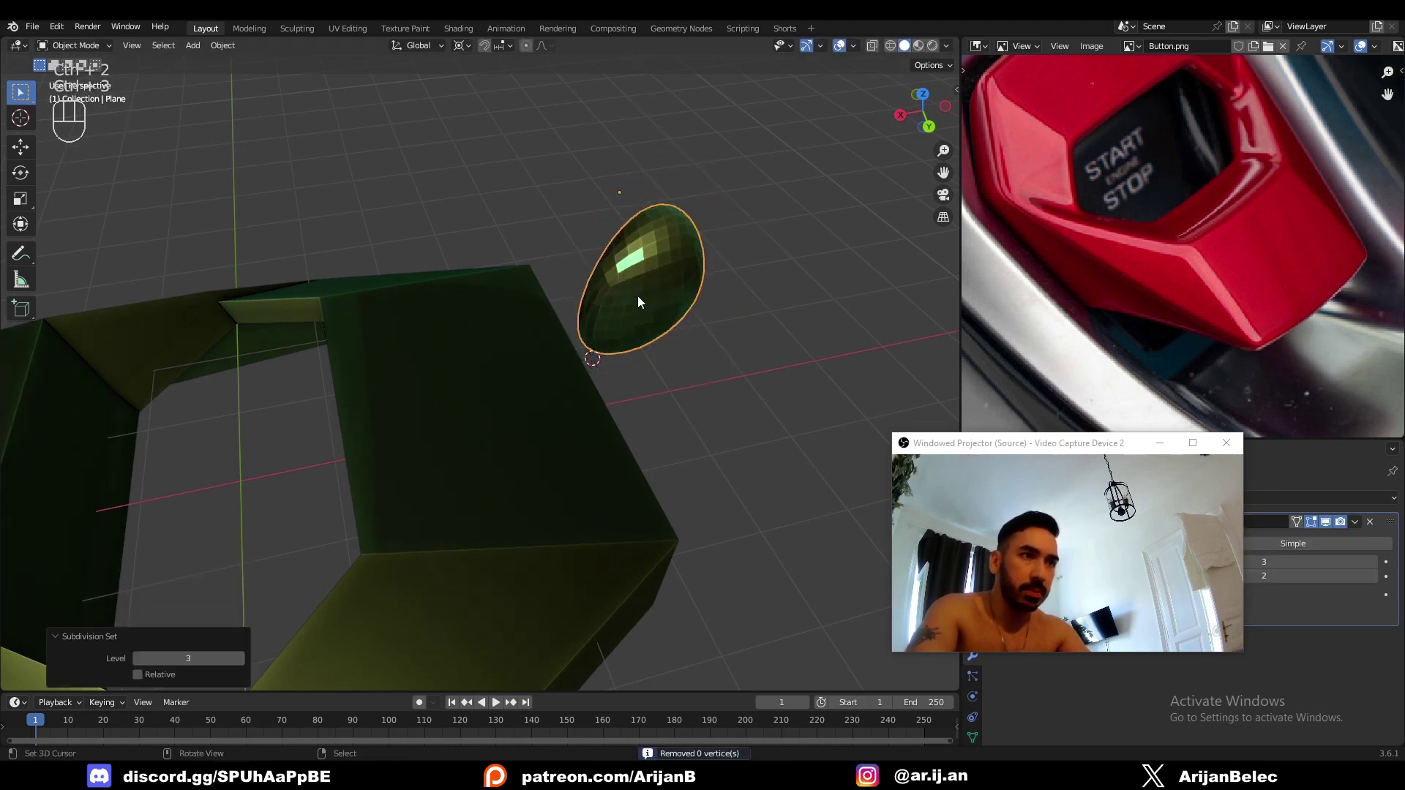
Add a loop cut near the solid's upper faces with a slide factor of 0.657 and a second crossing loop towards one side.
middle_click_drag(638, 296, 571, 292)
key("Tab")
key("ctrl+r")
left_click(464, 284)
left_click(469, 263)
key("ctrl+r")
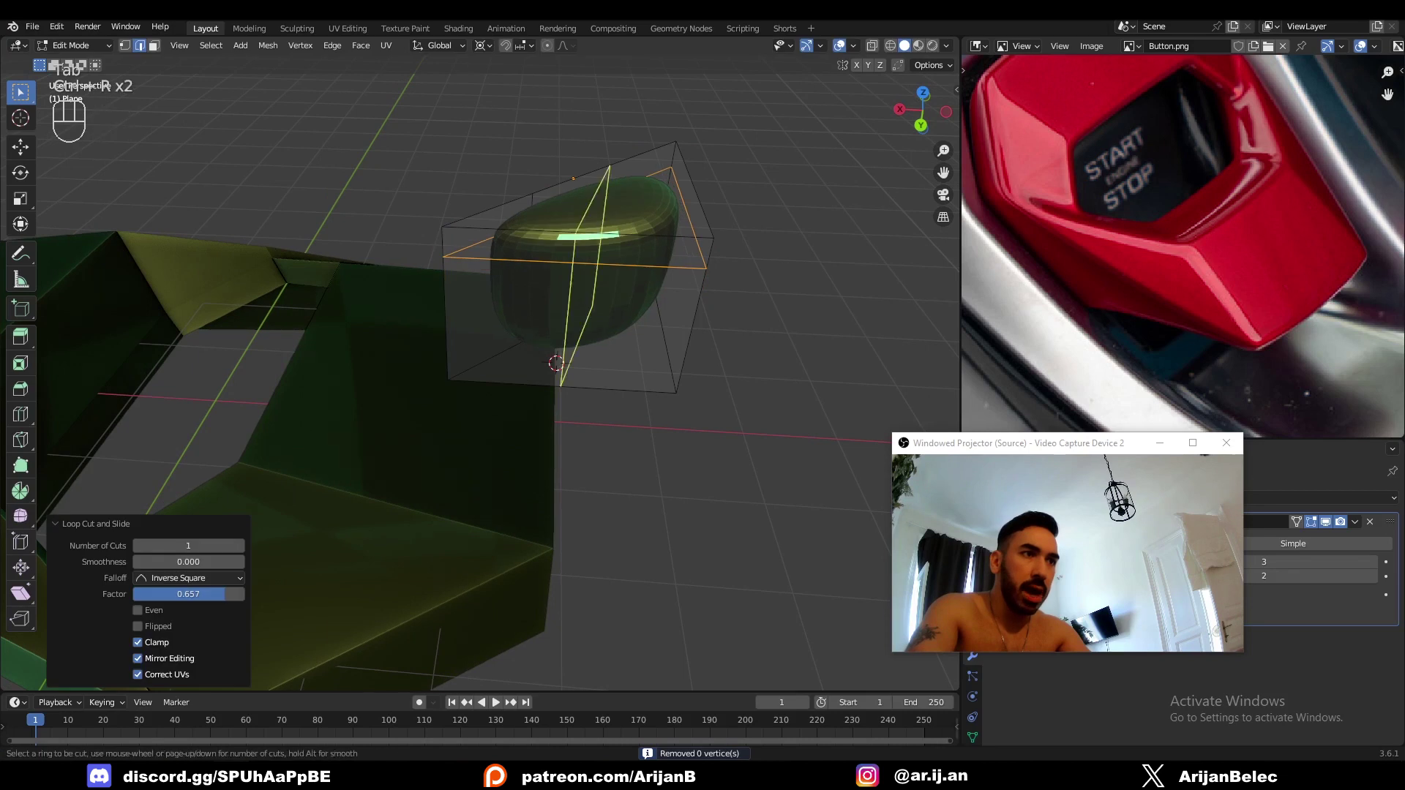
left_click(575, 231)
left_click(507, 235)
Delete the subdivided test solid beside the cover.
middle_click_drag(507, 236, 552, 278)
scroll(536, 264, "down", 3)
key("Tab")
key("x")
left_click(568, 313)
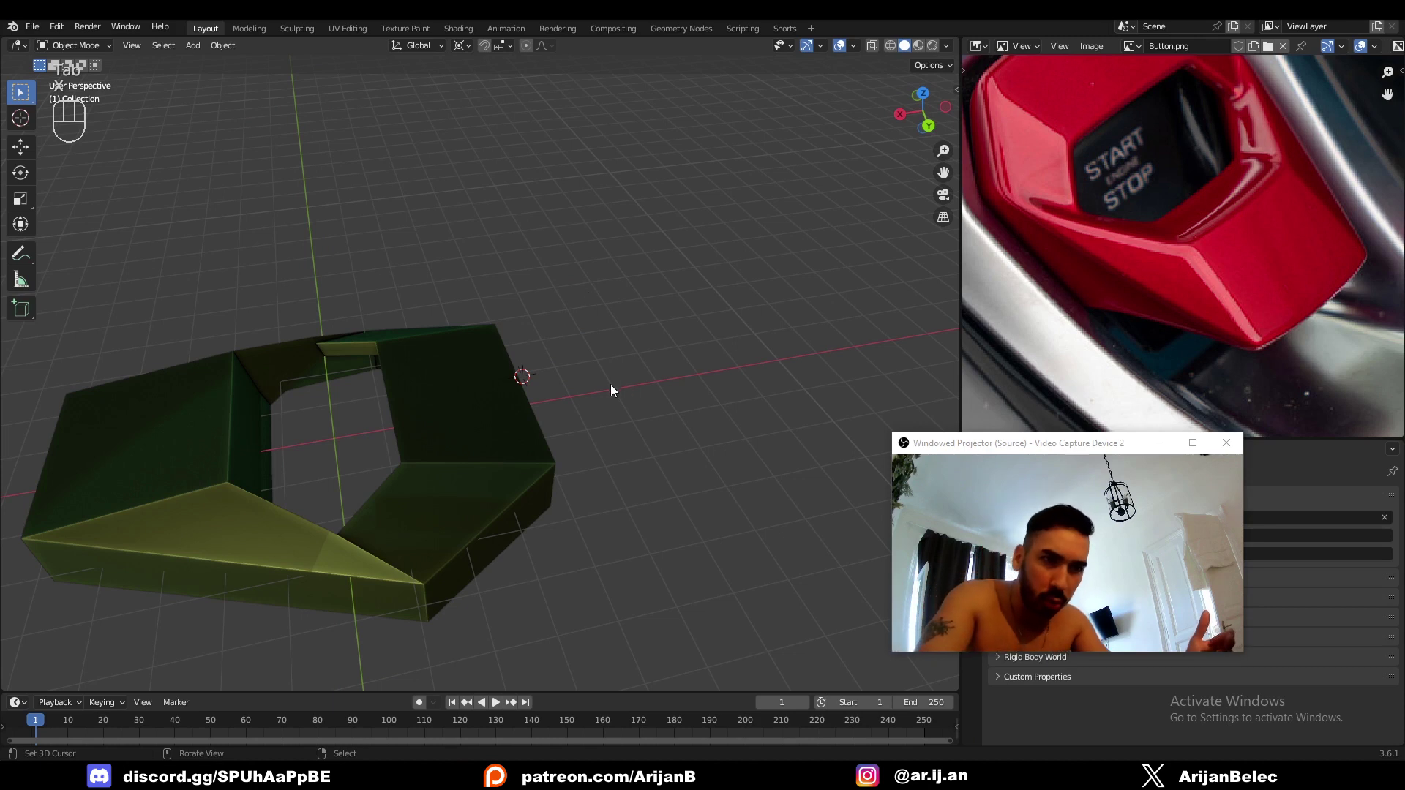
Examine the unsmoothed button cover and its mesh from several angles, including in see-through display.
middle_click_drag(336, 440, 456, 398)
middle_click_drag(455, 399, 644, 373)
key("Tab")
key("Tab")
scroll(527, 380, "up", 2)
right_click(601, 327)
key("Tab")
key("Tab")
middle_click_drag(644, 373, 534, 301, "shift")
middle_click_drag(366, 417, 587, 404)
key("Tab")
key("alt+z")
middle_click_drag(558, 483, 510, 434)
key("alt+z")
Apply subdivision surface smoothing to the cover, trying level 3 and settling on level 2.
key("Tab")
key("ctrl+2")
key("ctrl+3")
middle_click_drag(644, 495, 599, 426)
key("ctrl+z")
scroll(510, 421, "down", 3)
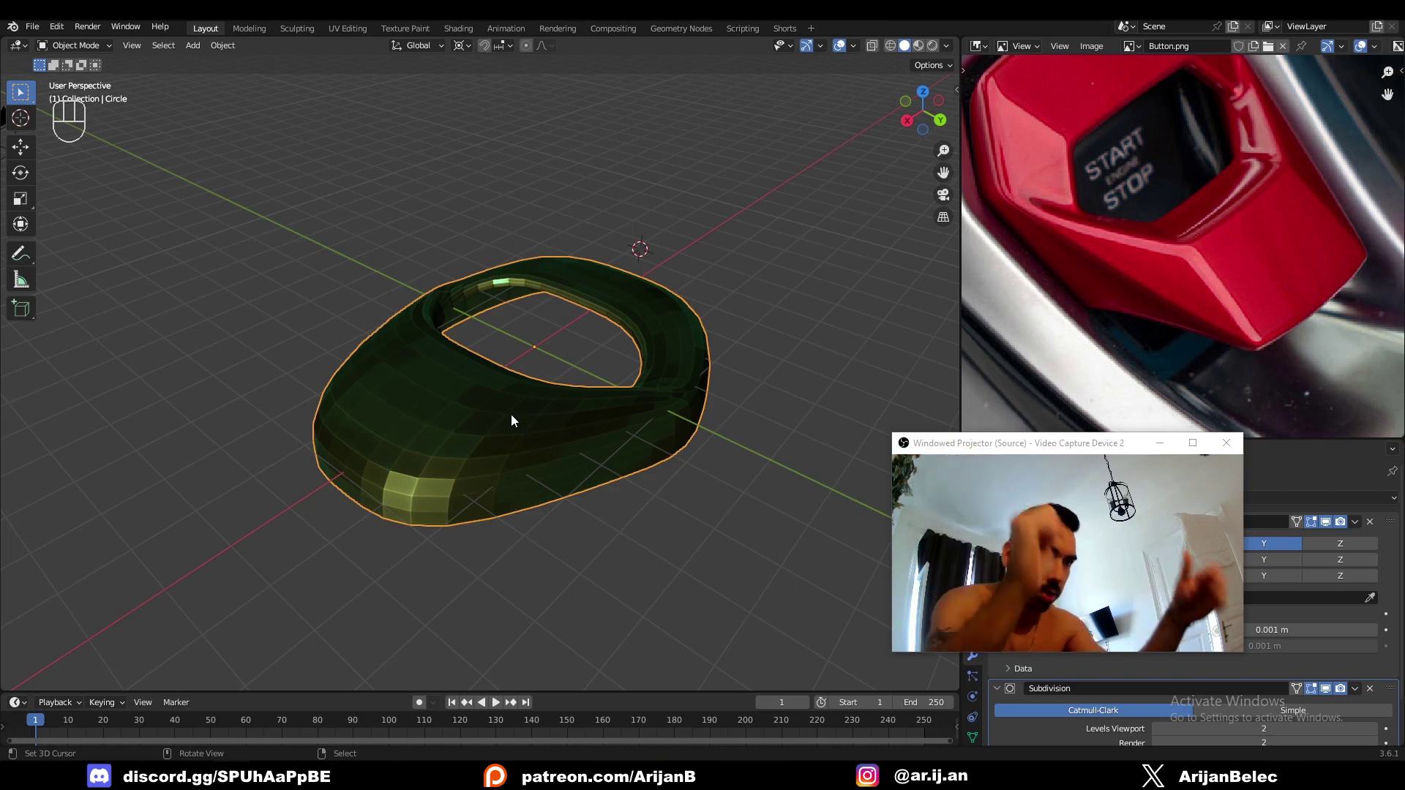
Examine how the smoothed cover deviates from the faceted cage by comparing it in edit and object mode from several angles.
key("Tab")
middle_click_drag(511, 420, 531, 401)
key("Tab")
key("Tab")
key("Tab")
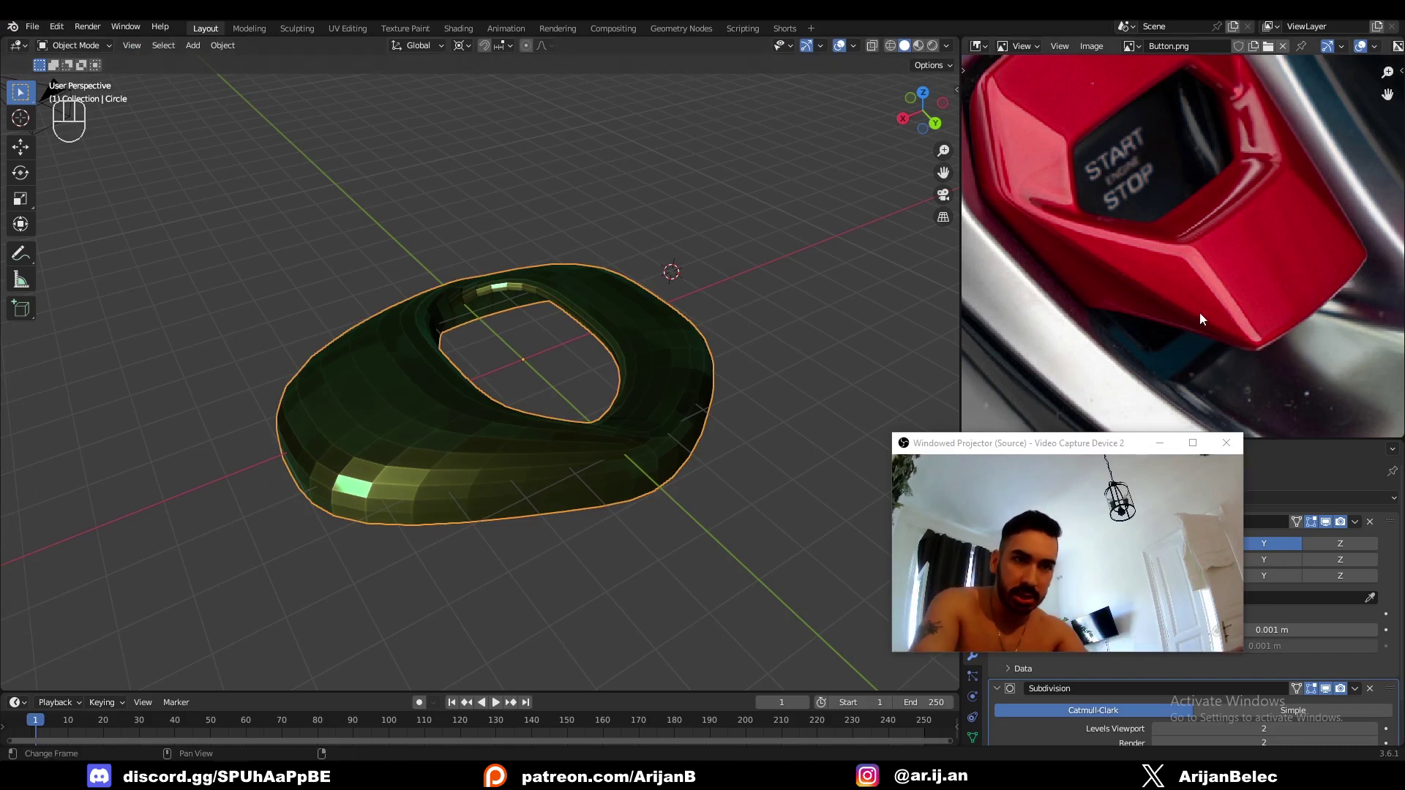
scroll(635, 417, "down", 2)
key("Tab")
middle_click_drag(634, 417, 549, 408)
key("Tab")
left_click_drag(995, 447, 864, 285)
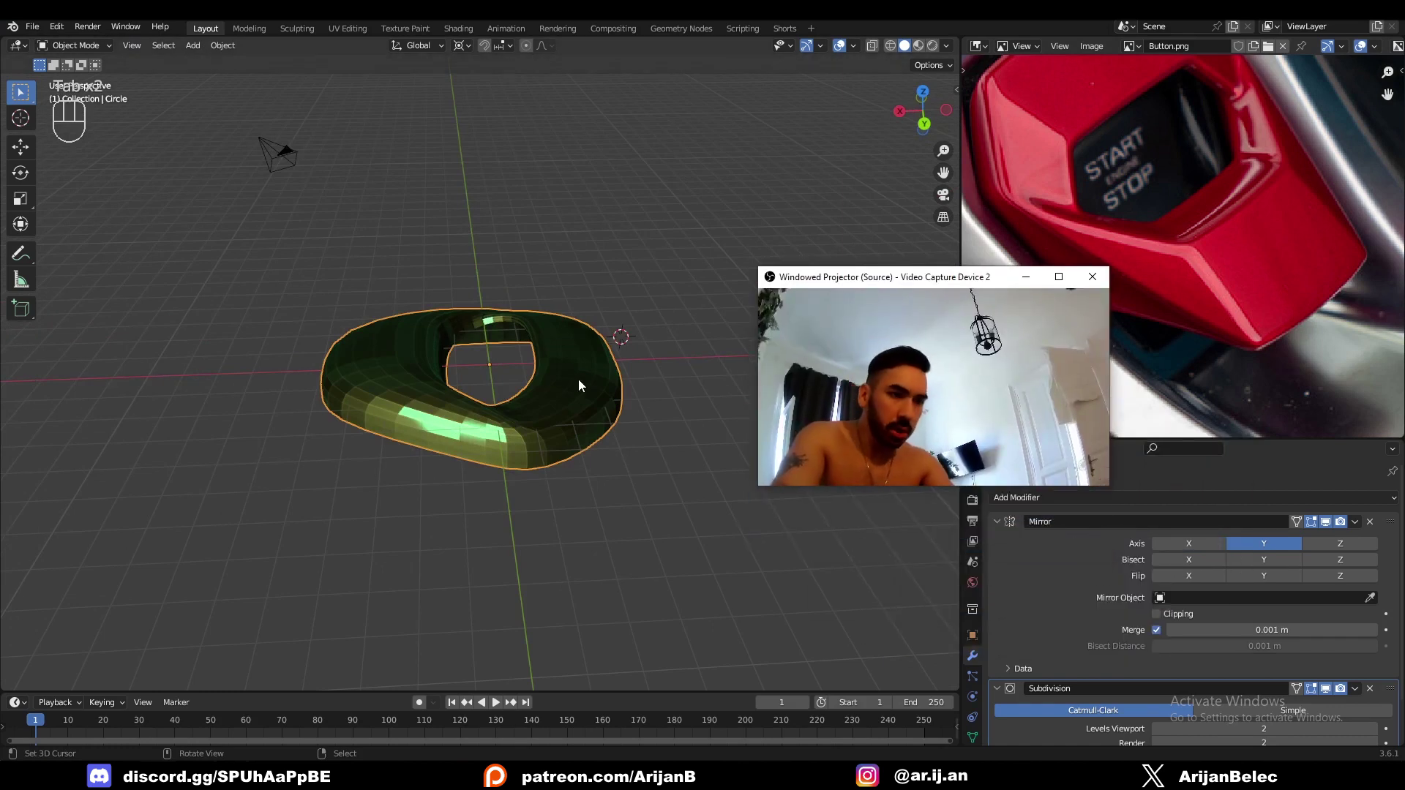
middle_click_drag(665, 375, 713, 370)
Set the Screencast Keys overlay offset to X -5 and Y 675.
key("n")
left_click_drag(949, 285, 1027, 407)
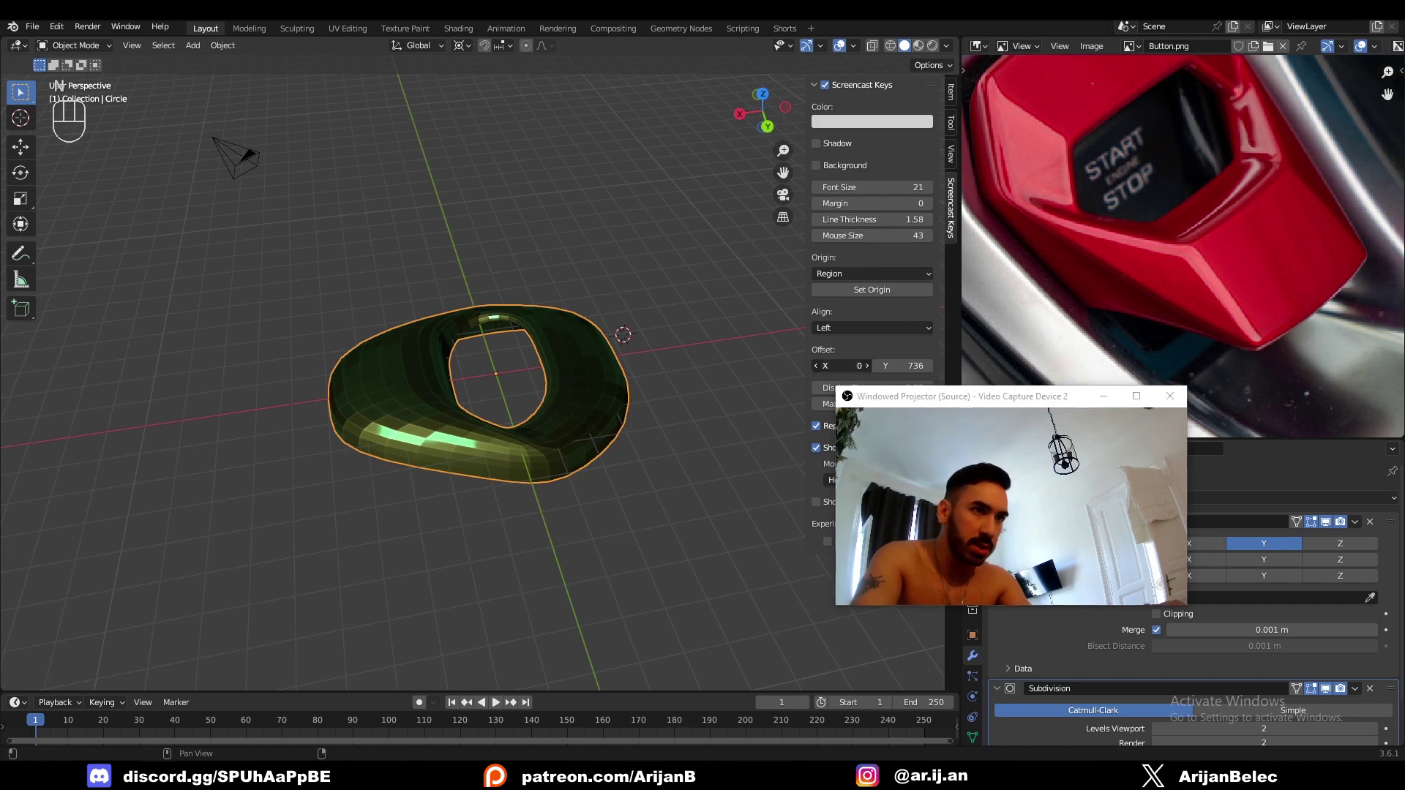
middle_click_drag(315, 357, 454, 382)
Compare the cover at subdivision level 0 with its smoothed form, and set the subdivision to level 3.
key("ctrl+0")
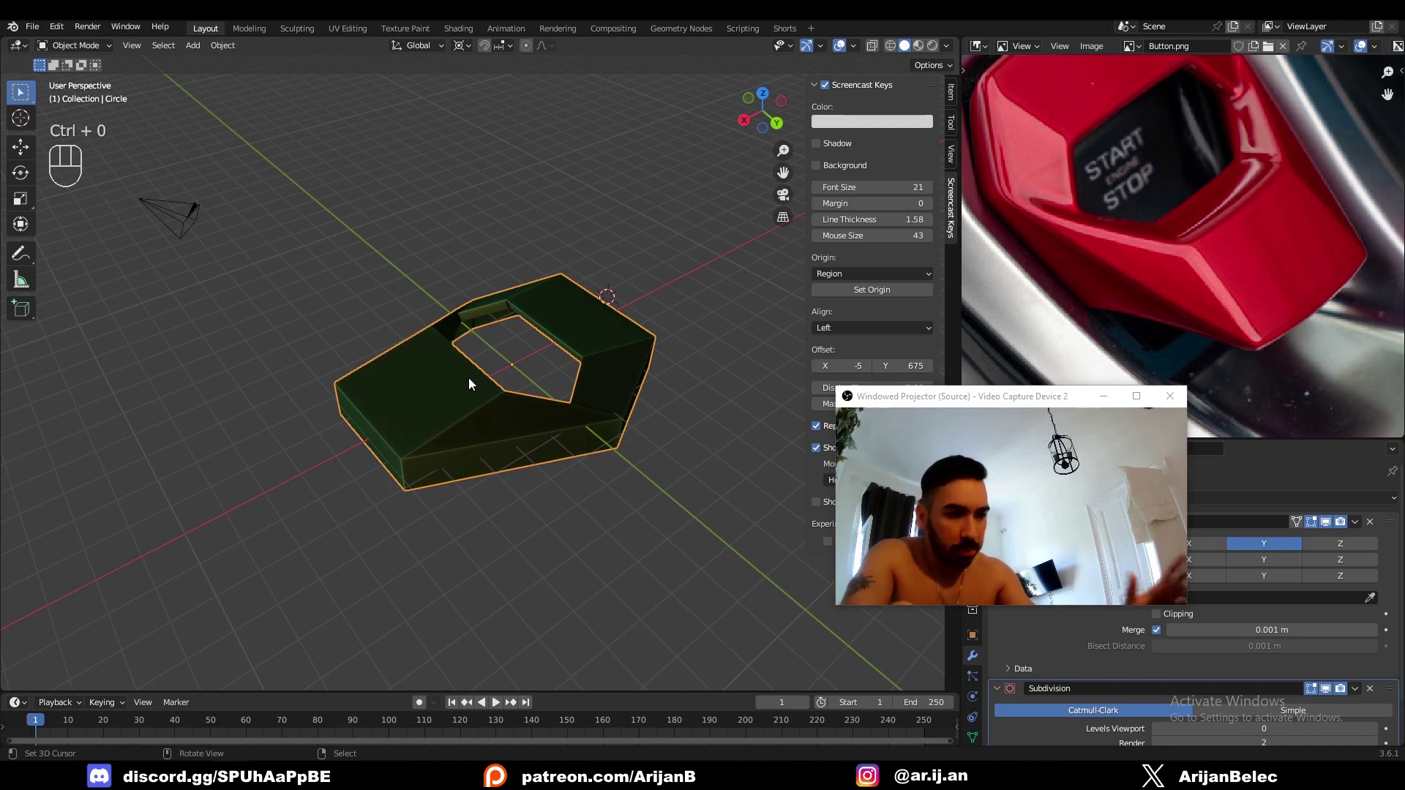
key("ctrl+2")
key("ctrl+3")
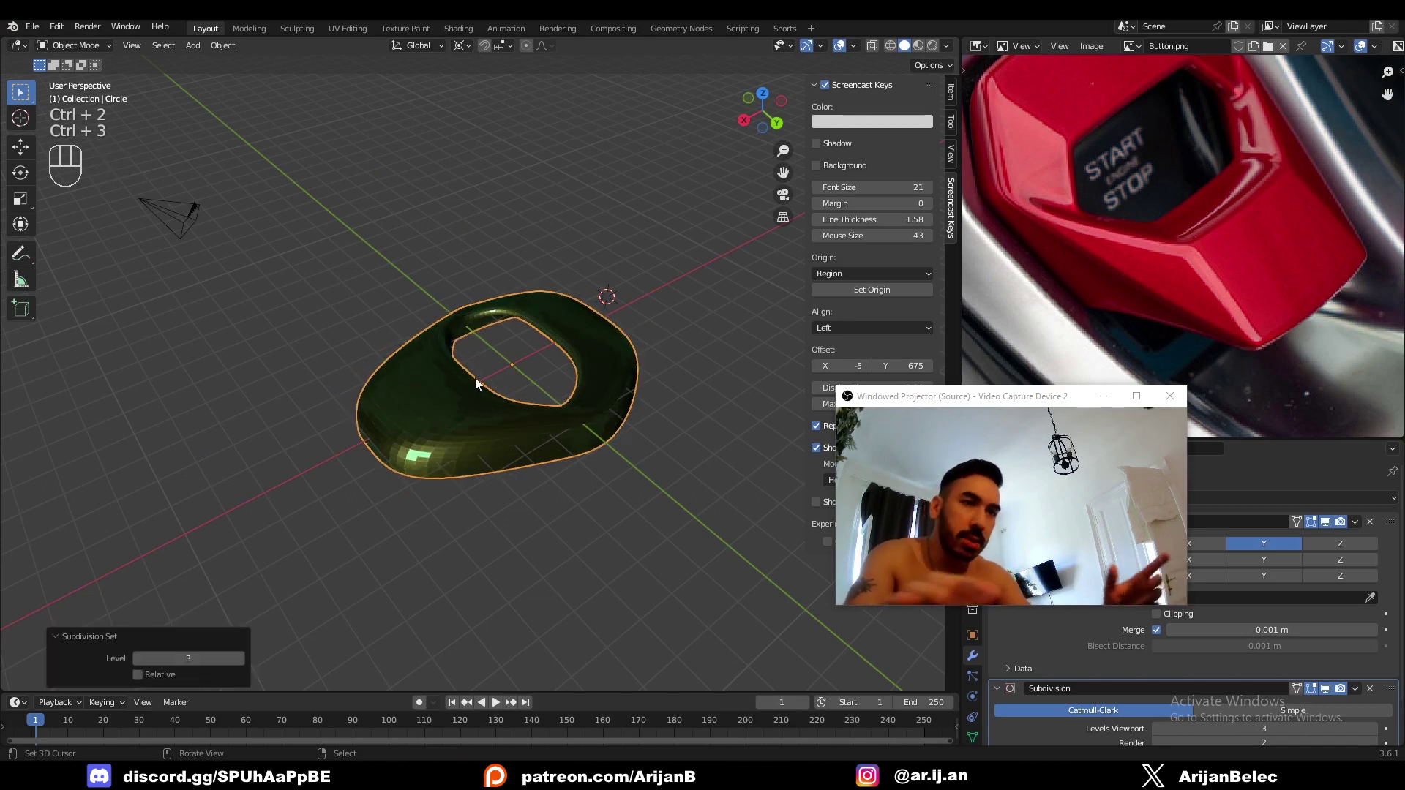
left_click_drag(959, 397, 639, 368)
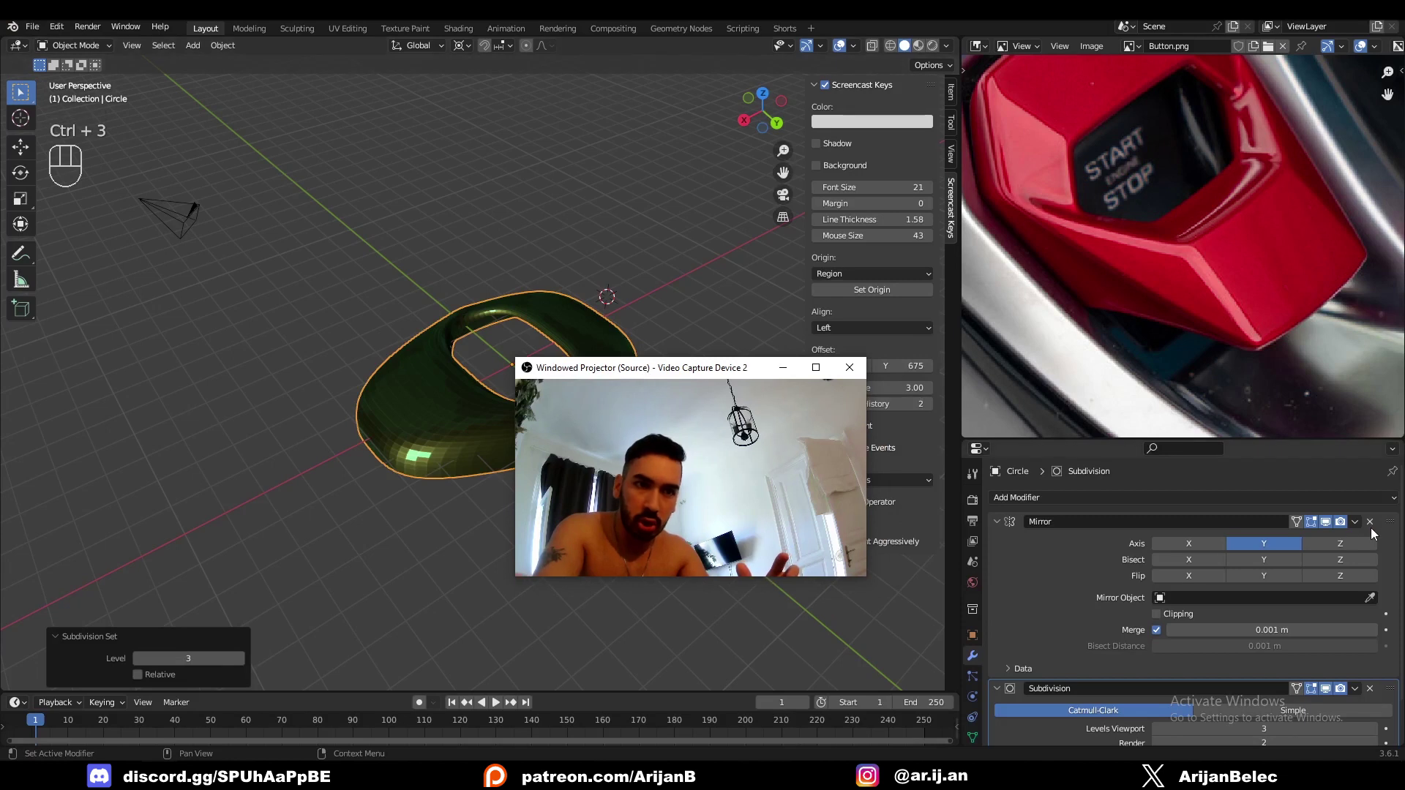
left_click_drag(945, 391, 995, 388)
middle_click_drag(450, 407, 530, 434)
scroll(512, 436, "up", 2)
key("Tab")
key("Tab")
middle_click_drag(647, 437, 549, 422)
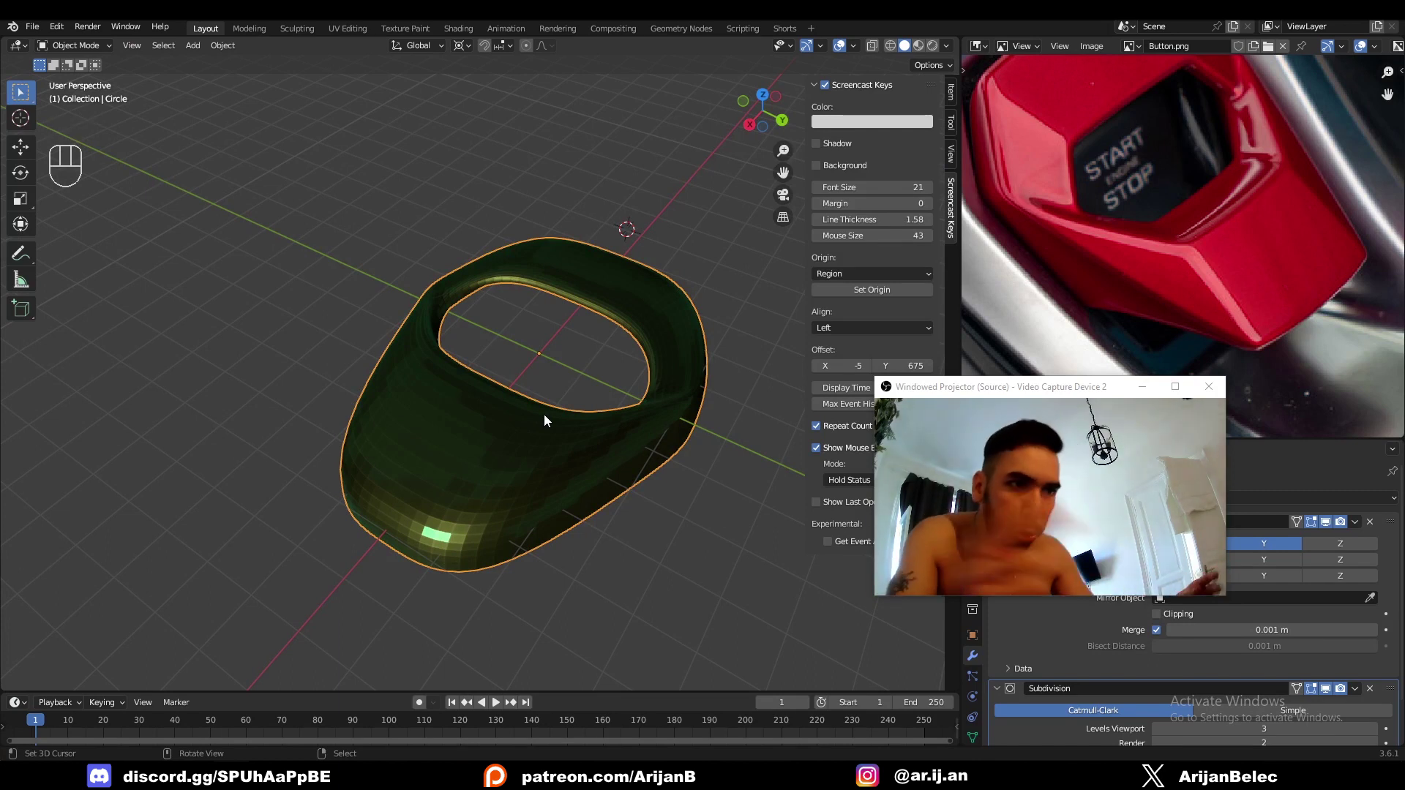
Add a supporting loop cut around the cover's outer side wall, close to its upper edge.
key("Tab")
middle_click_drag(514, 402, 487, 376)
key("ctrl+r")
left_click(477, 468)
left_click(493, 444)
Bevel the corner edge loop at the end nearest the 3D cursor with width 0.296 m, 2 segments and shape 1.000.
key("2")
left_click(387, 461, "alt")
scroll(471, 439, "up", 3)
key("ctrl+b")
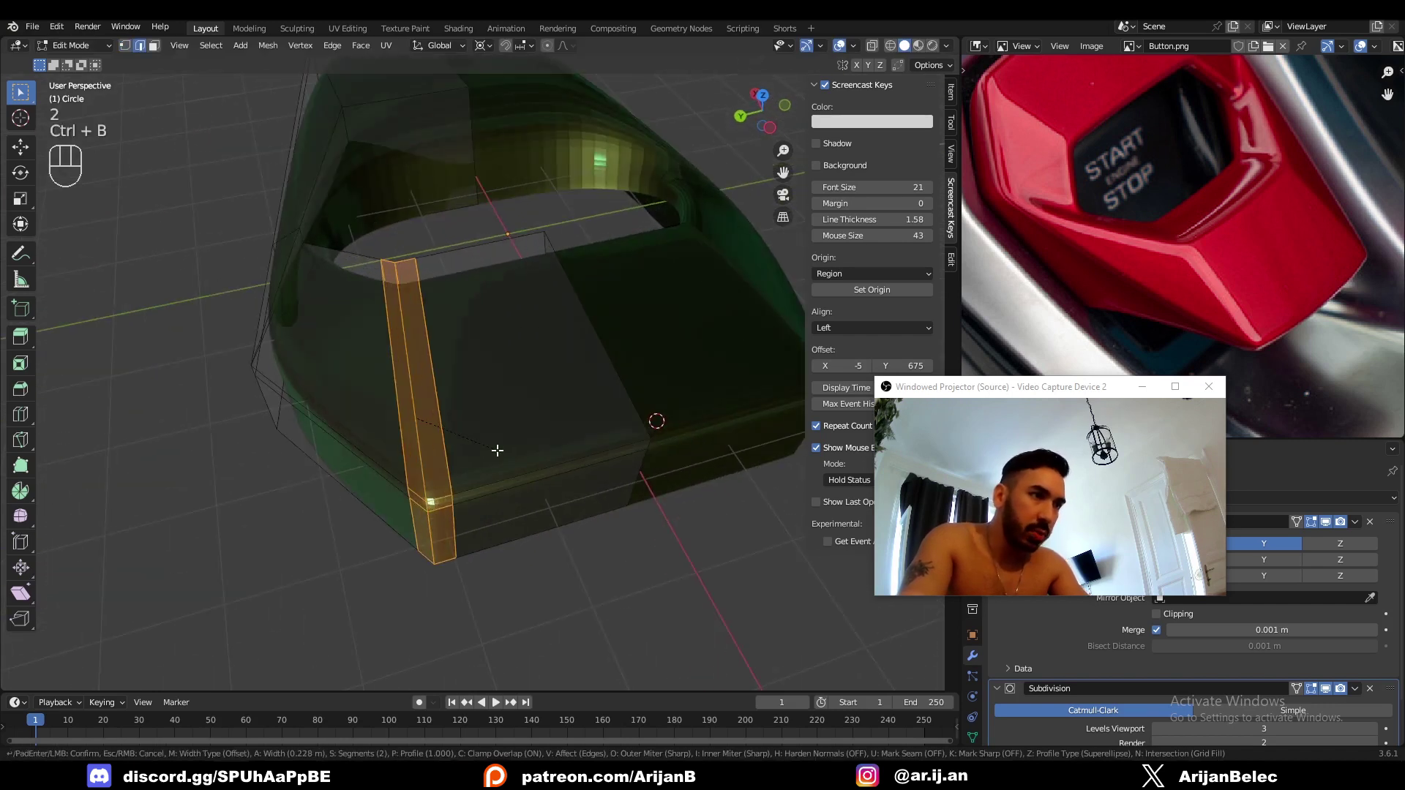
left_click(505, 450)
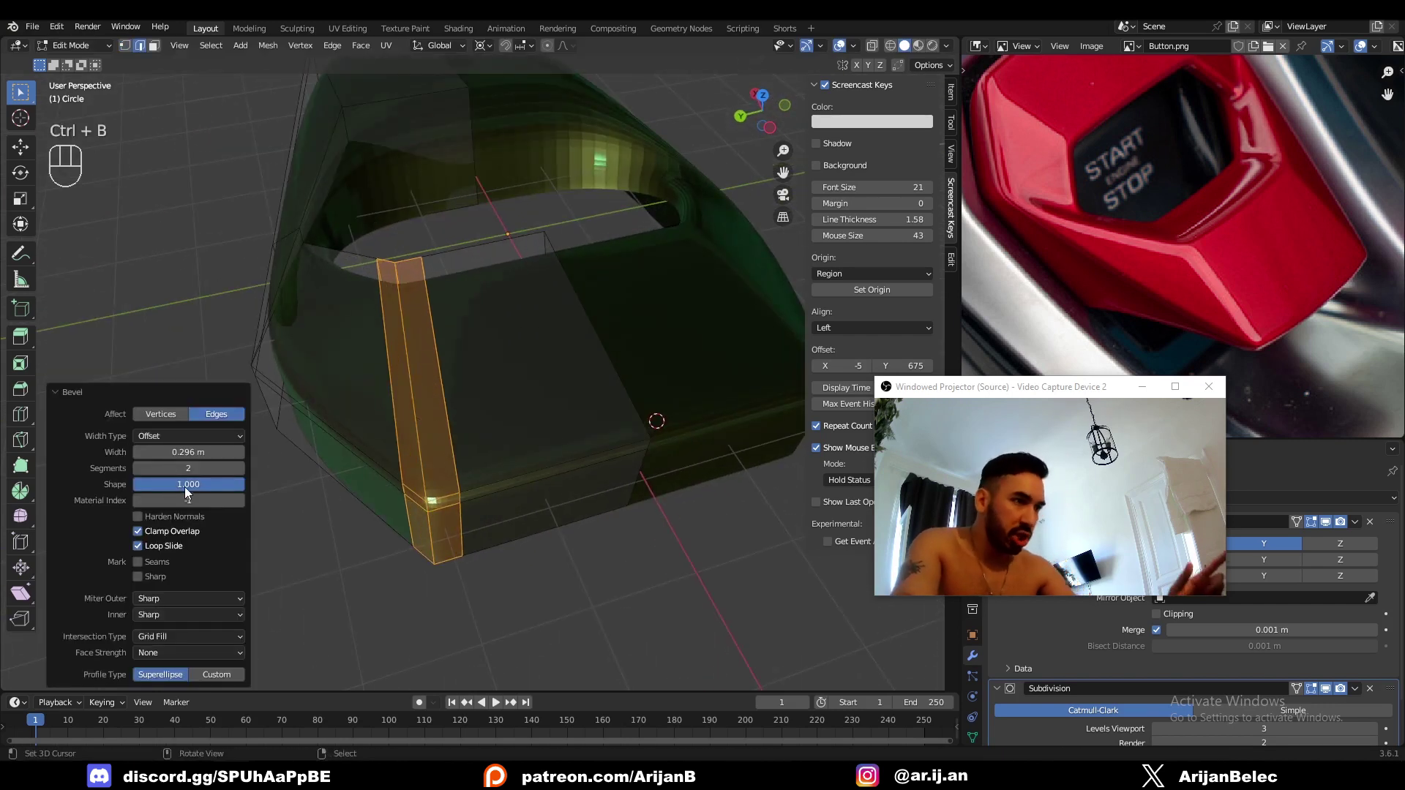
left_click(422, 477, "alt")
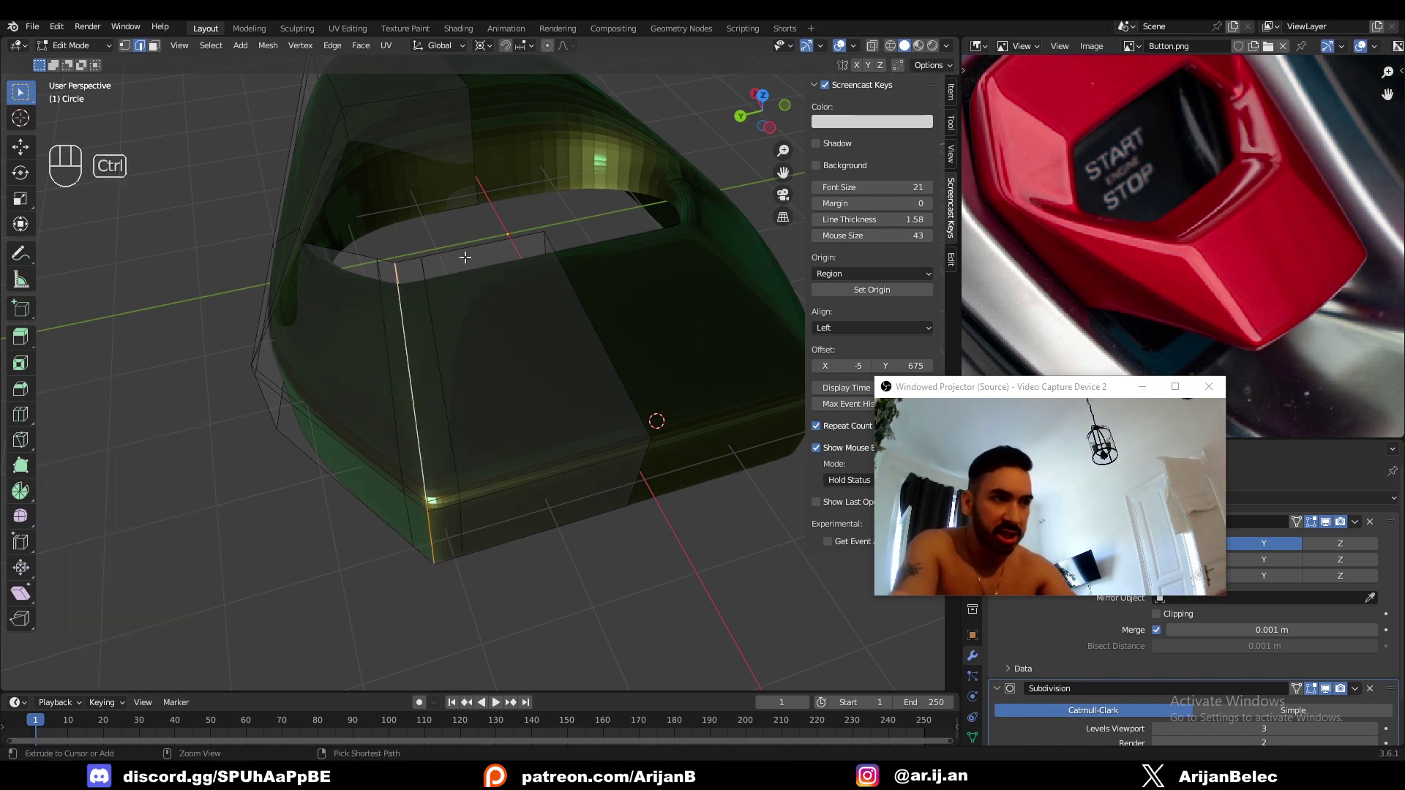
middle_click_drag(439, 237, 527, 243)
scroll(410, 253, "down", 4)
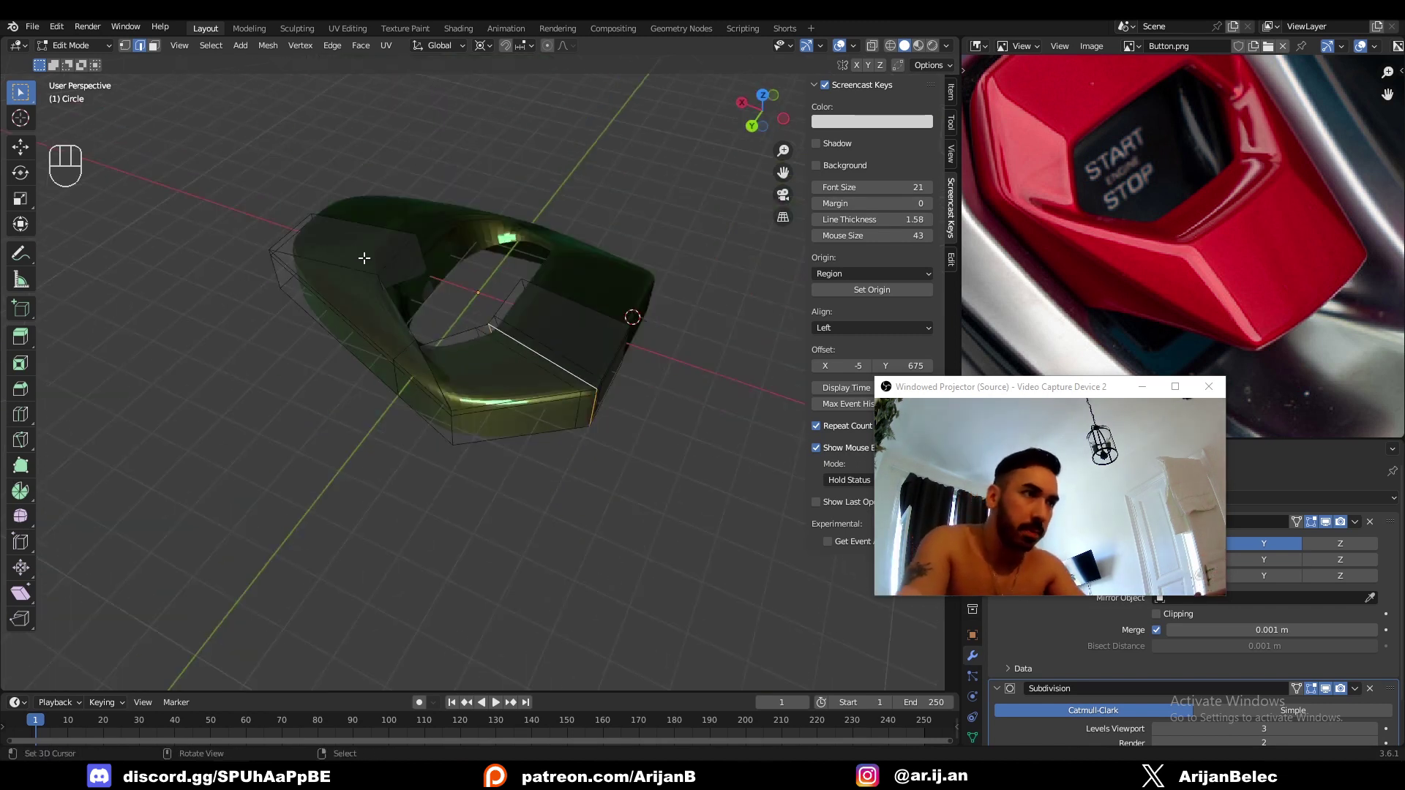
Bevel the corner edge loop at the opposite end of the cover with 2 segments and shape 1.000.
middle_click_drag(363, 257, 539, 308)
scroll(516, 407, "up", 3)
key("2")
right_click(492, 367, "alt")
key("z")
middle_click_drag(499, 364, 536, 336)
key("z")
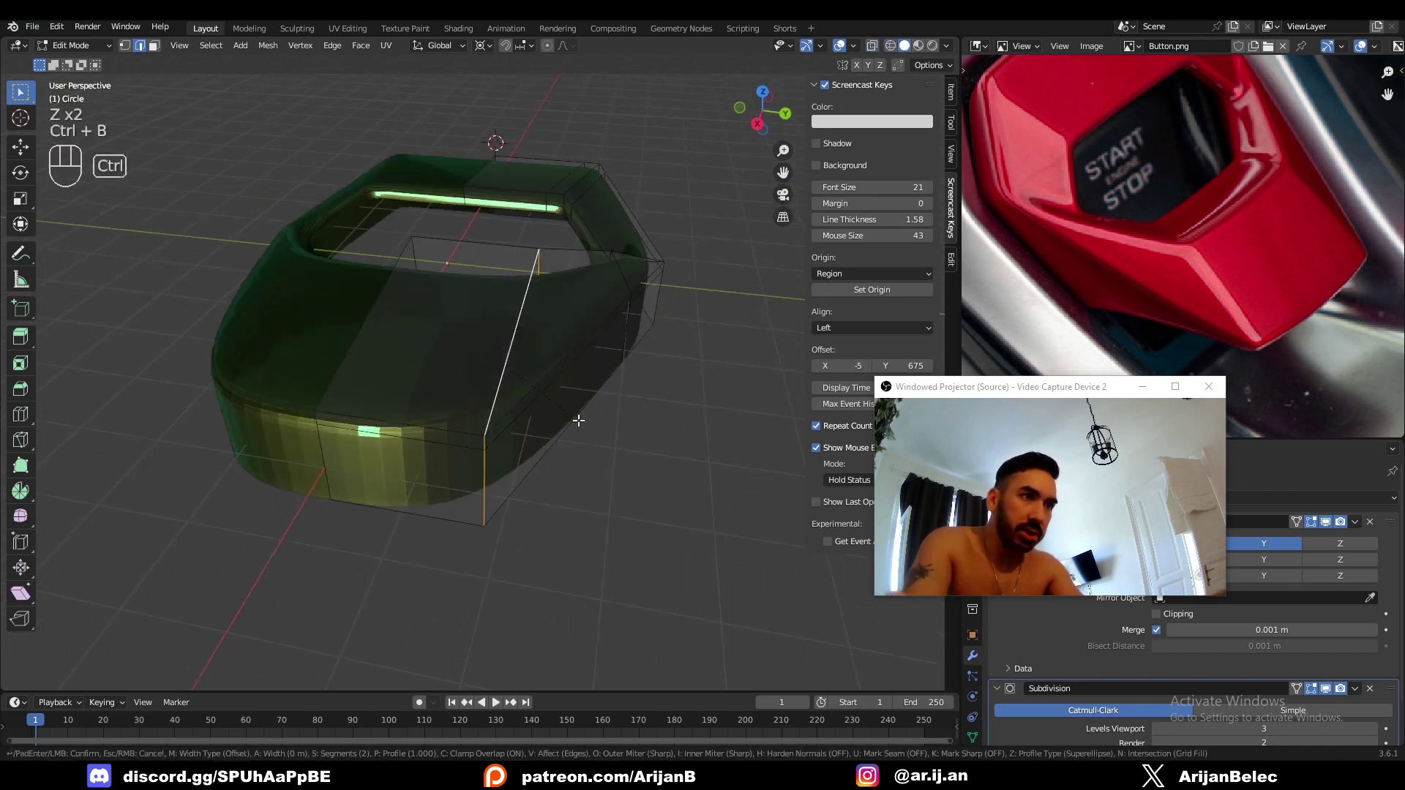
key("ctrl+b")
left_click(593, 430)
key("Tab")
middle_click_drag(592, 430, 374, 338)
Add a loop cut around the opening's inner wall, slid towards its upper rim.
key("Tab")
left_click(368, 322)
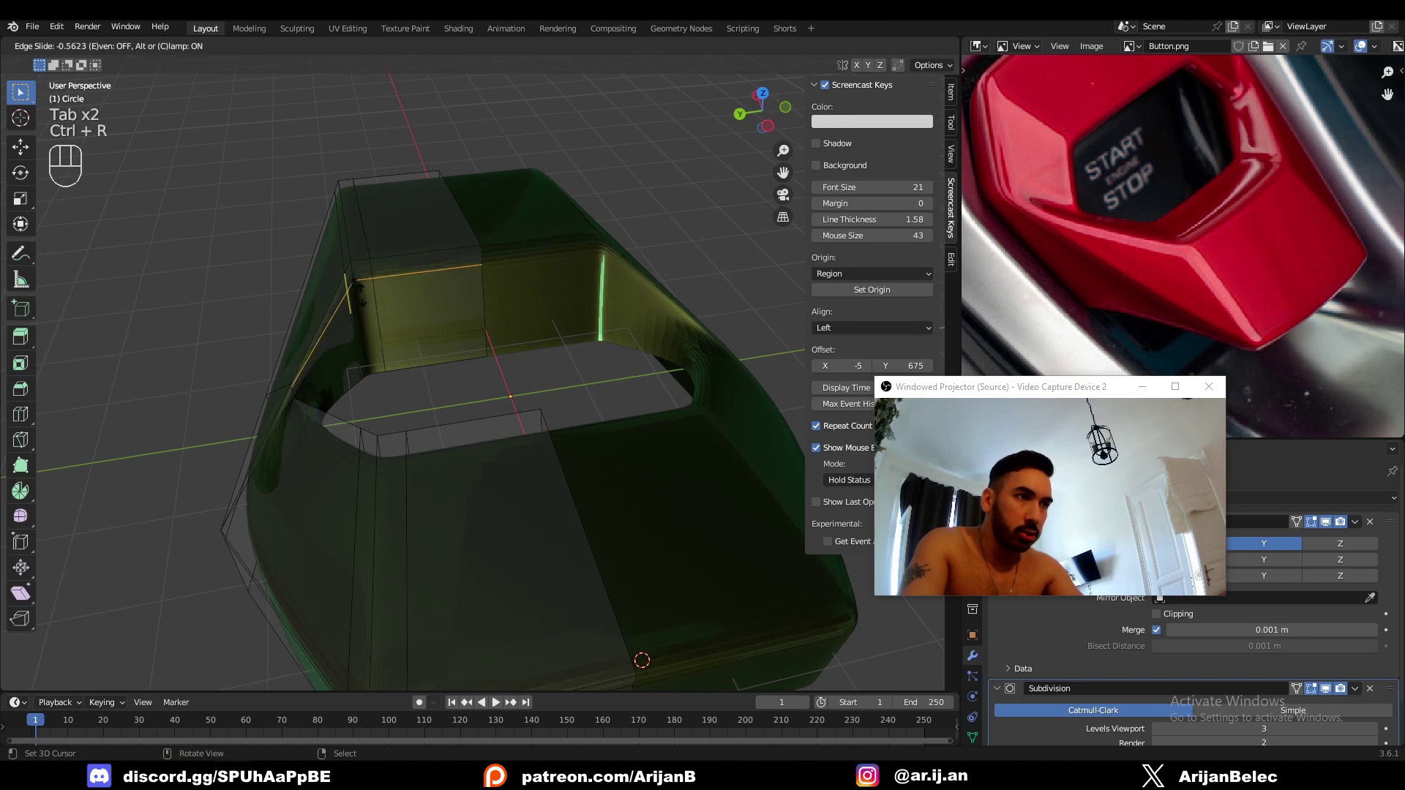
left_click(359, 299)
key("Tab")
middle_click_drag(358, 299, 390, 336)
middle_click_drag(389, 337, 442, 373, "shift")
scroll(388, 366, "up", 3)
key("Tab")
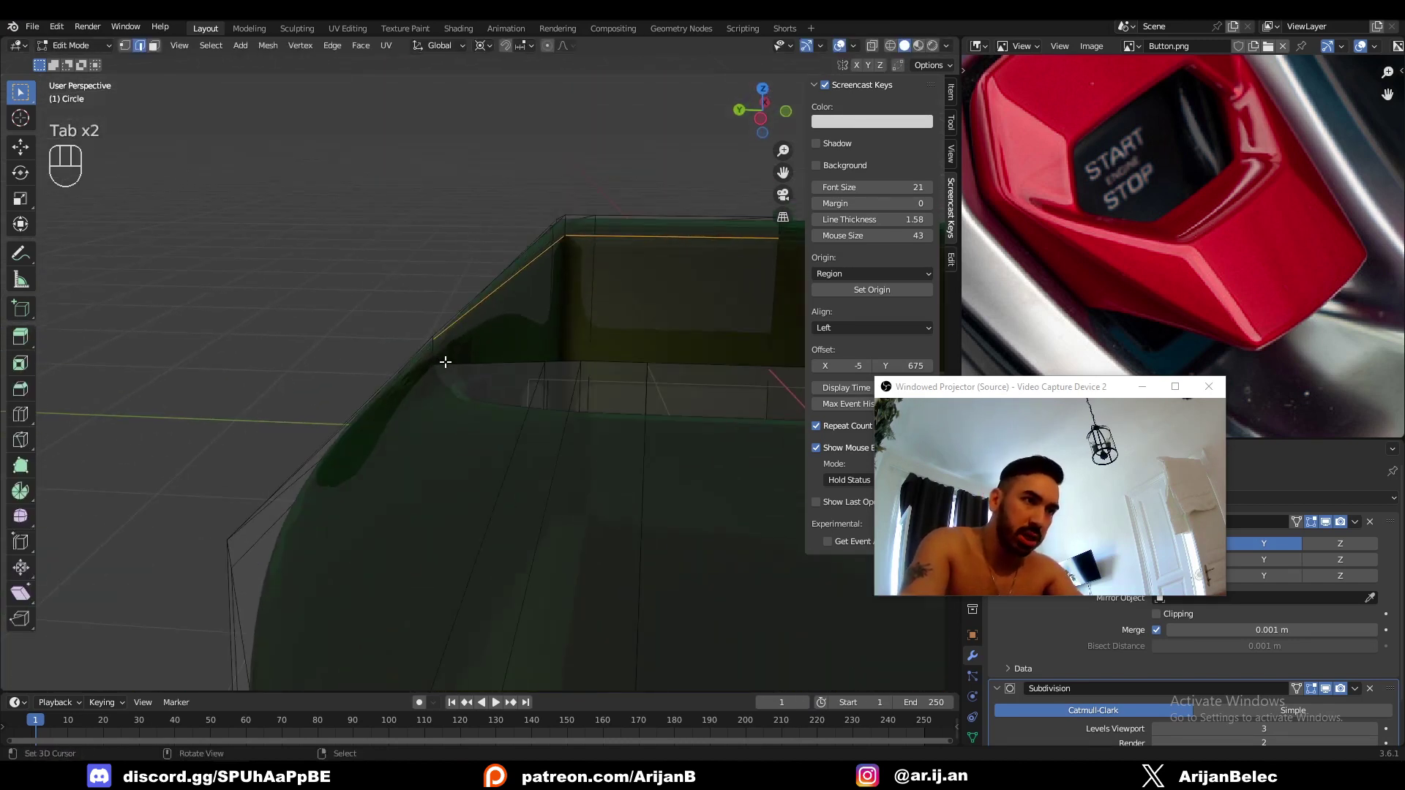
Try to slide the vertex at the opening's side corner, and undo the last five edits.
left_click(436, 345)
key("g")
key("g")
key("ctrl+z")
key("ctrl+z")
key("ctrl+z")
key("ctrl+z")
key("ctrl+z")
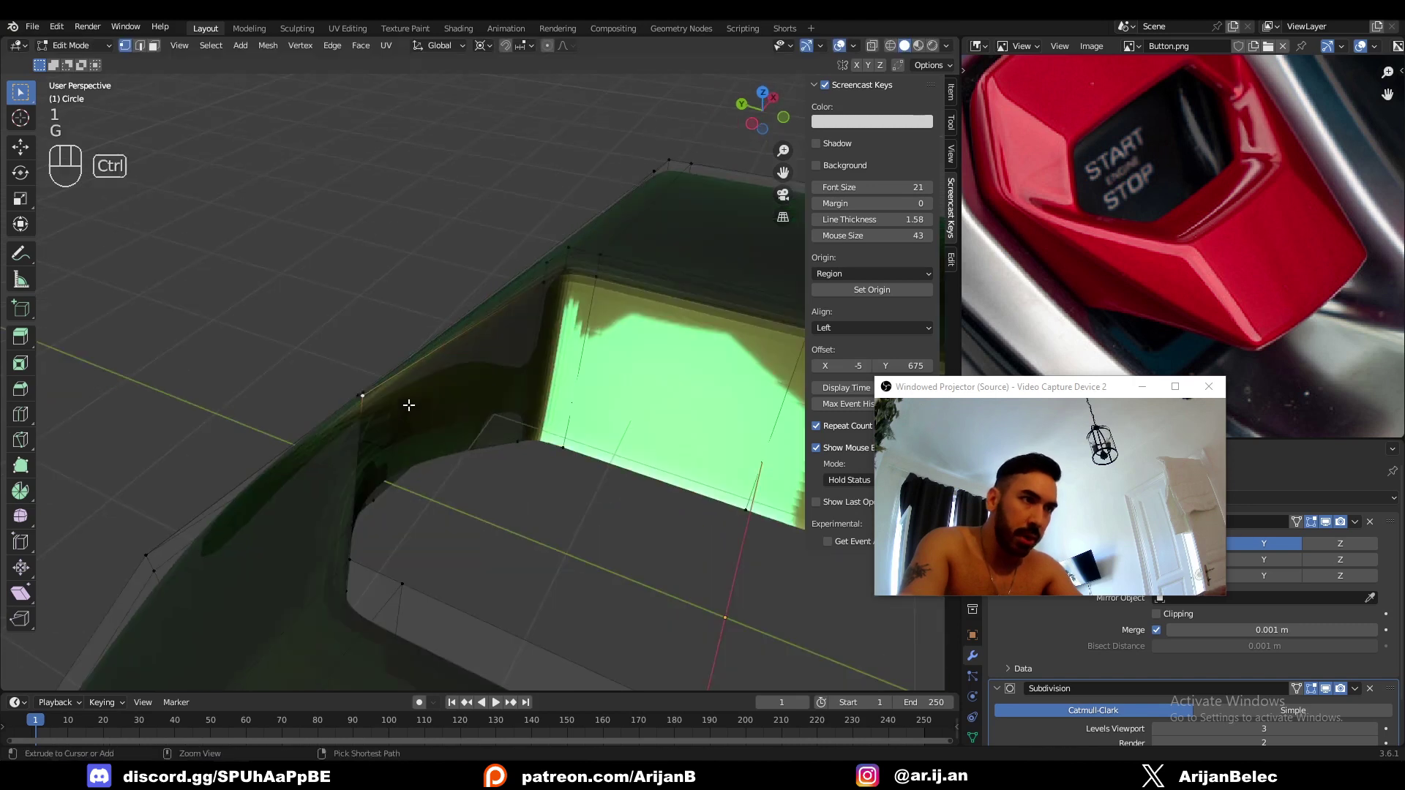
Set the cover's subdivision to level 2 and add a supporting loop cut close to the opening's side corner.
key("Tab")
middle_click_drag(439, 412, 367, 401)
key("Tab")
key("Tab")
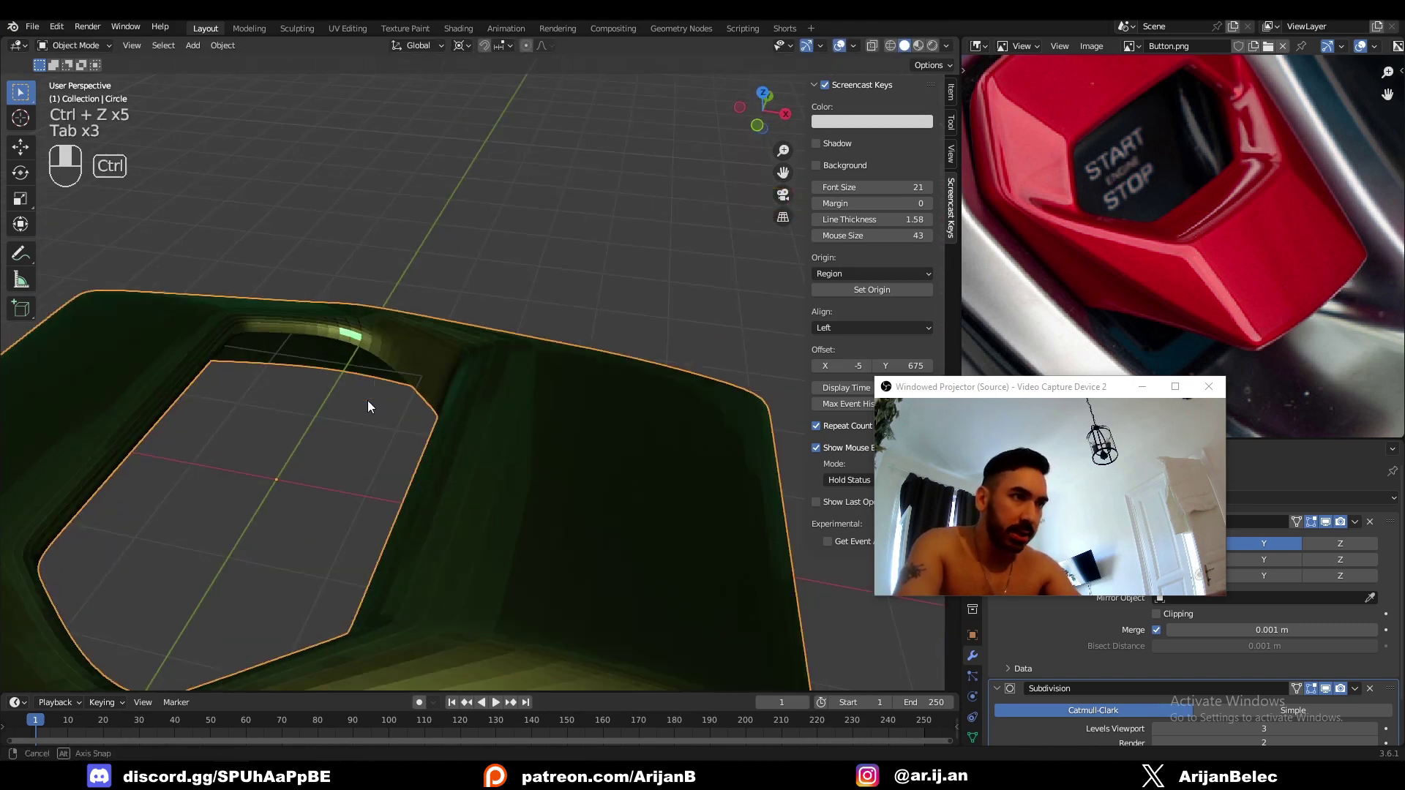
key("ctrl+2")
mouse_move(578, 413)
middle_mouse_down()
mouse_move(534, 451)
mouse_move(586, 410)
middle_mouse_up()
key("Tab")
middle_click_drag(534, 384, 552, 414)
left_click(550, 322)
left_click(551, 326)
key("Tab")
scroll(603, 422, "down", 5)
Add a loop cut across the top face and outer wall beside the side corner, with a slide factor of about 0.67.
key("Tab")
key("ctrl+r")
left_click(496, 373)
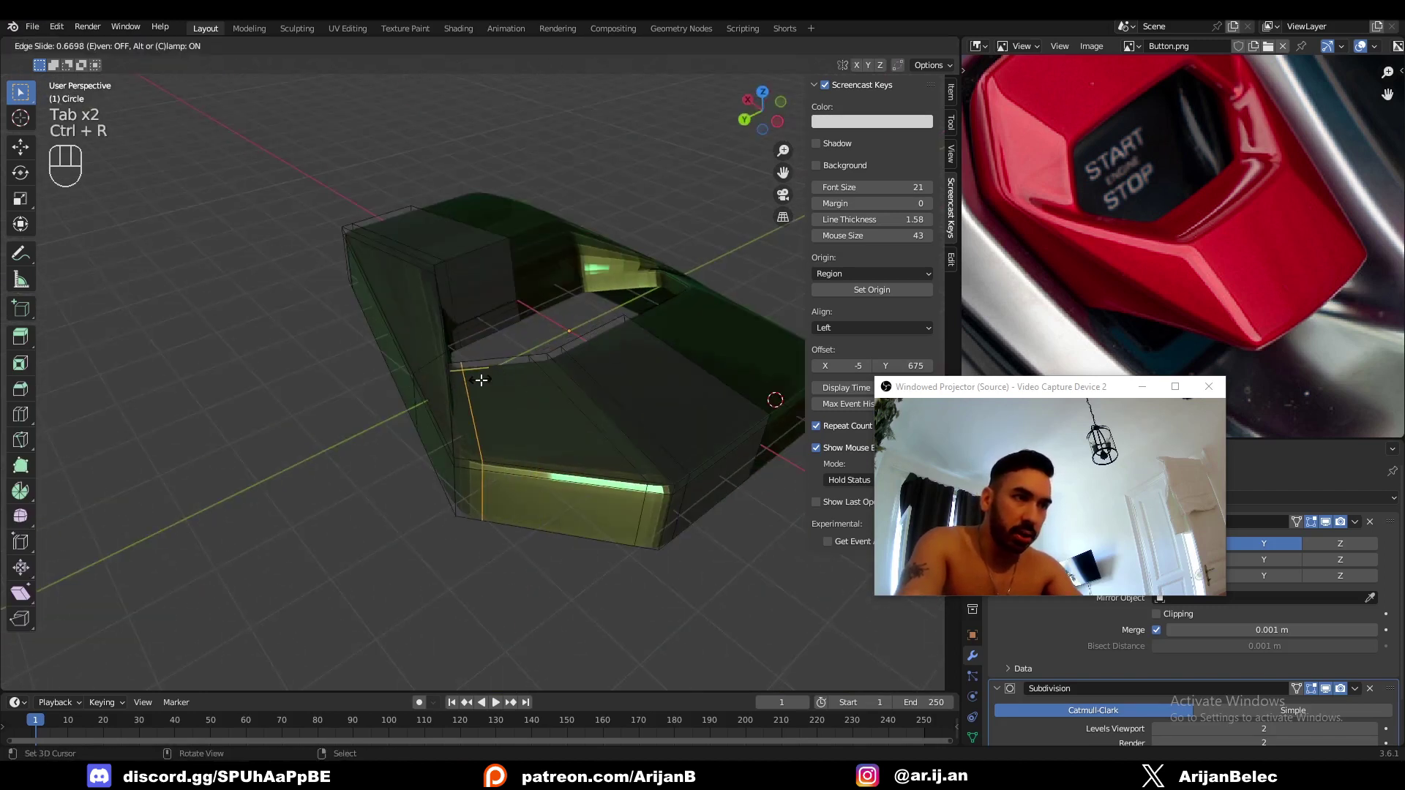
left_click(481, 380)
Shade the whole cover smooth.
key("Tab")
middle_click_drag(400, 423, 225, 86)
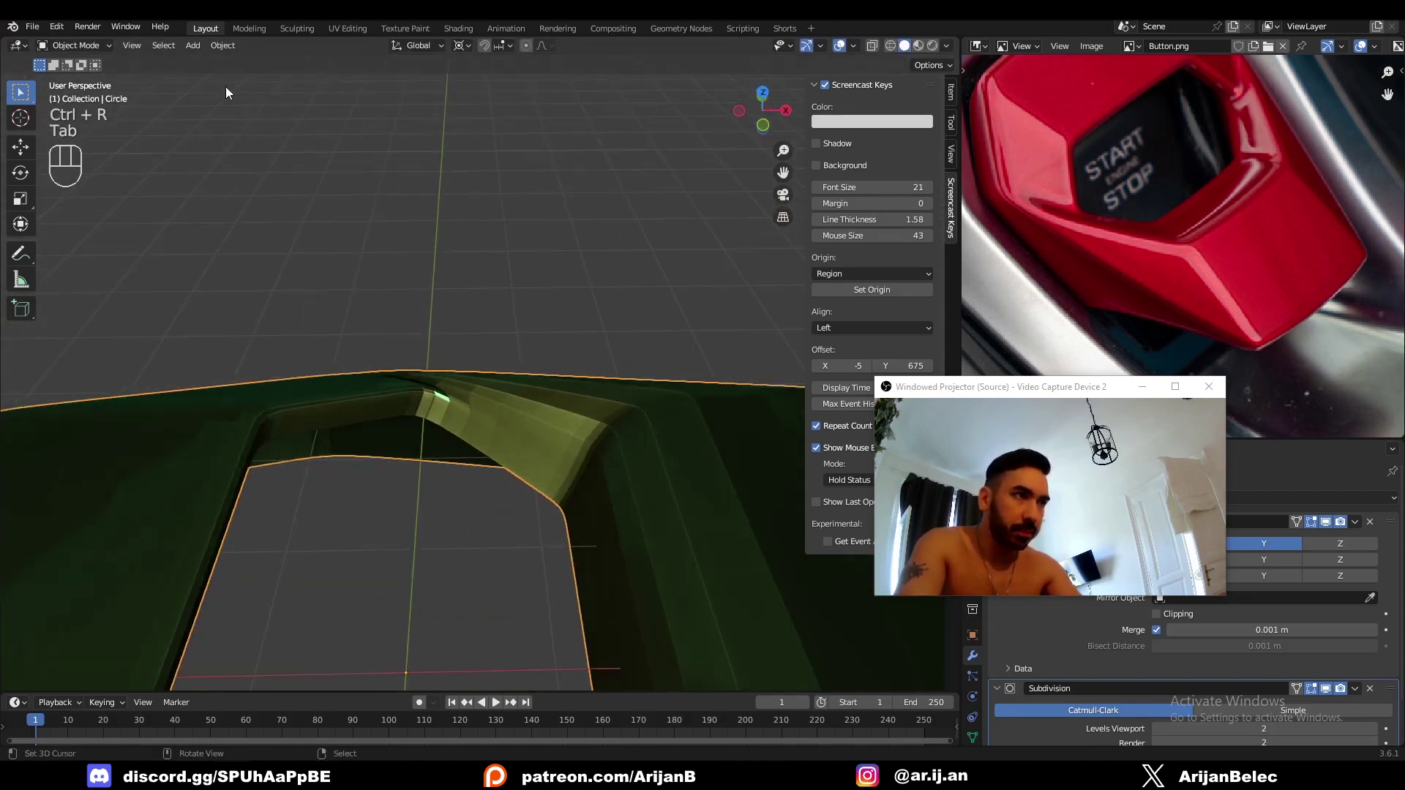
left_click(222, 46)
left_click(291, 366)
middle_click_drag(336, 392, 634, 447)
Check the cage in wireframe display and lower the viewport subdivision to level 1.
key("Tab")
key("1")
key("z")
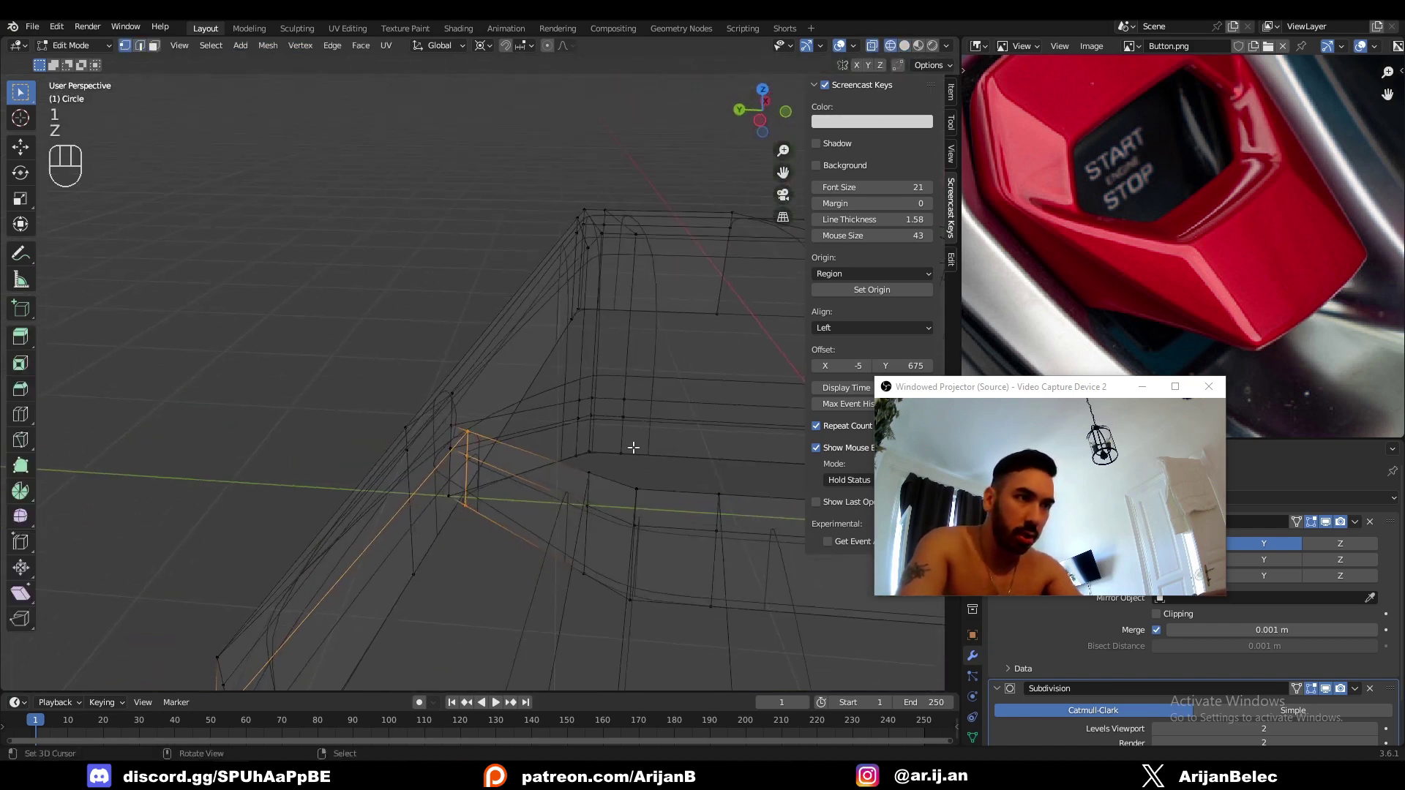
key("z")
left_click_drag(1022, 392, 1056, 211)
left_click(1156, 729)
left_click(1157, 729)
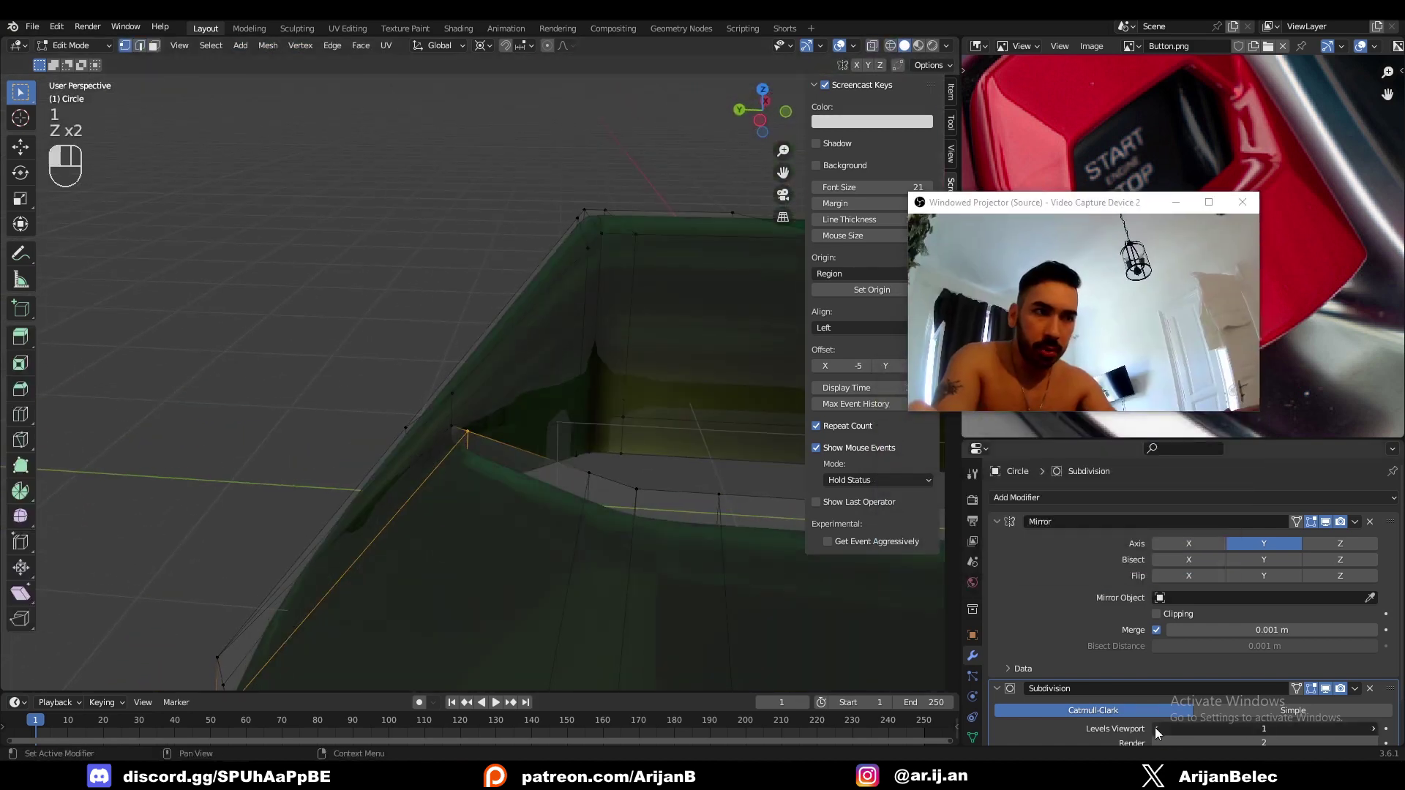
key("Tab")
key("Tab")
Select the vertices at the opening's side corner and slide them along their edges.
key("1")
middle_click_drag(498, 426, 688, 381)
right_click(688, 382, "ctrl")
middle_click_drag(595, 398, 568, 385)
key("g")
key("g")
left_click(549, 377)
Select the face loop along the top of the opening's inner wall and set the cover's subdivision to level 3.
key("3")
right_click(583, 335, "alt")
key("Tab")
key("ctrl+2")
middle_click_drag(517, 424, 458, 485)
key("ctrl+3")
Add a vertical loop cut on the opening's inner wall and slide it close to the side corner.
key("Tab")
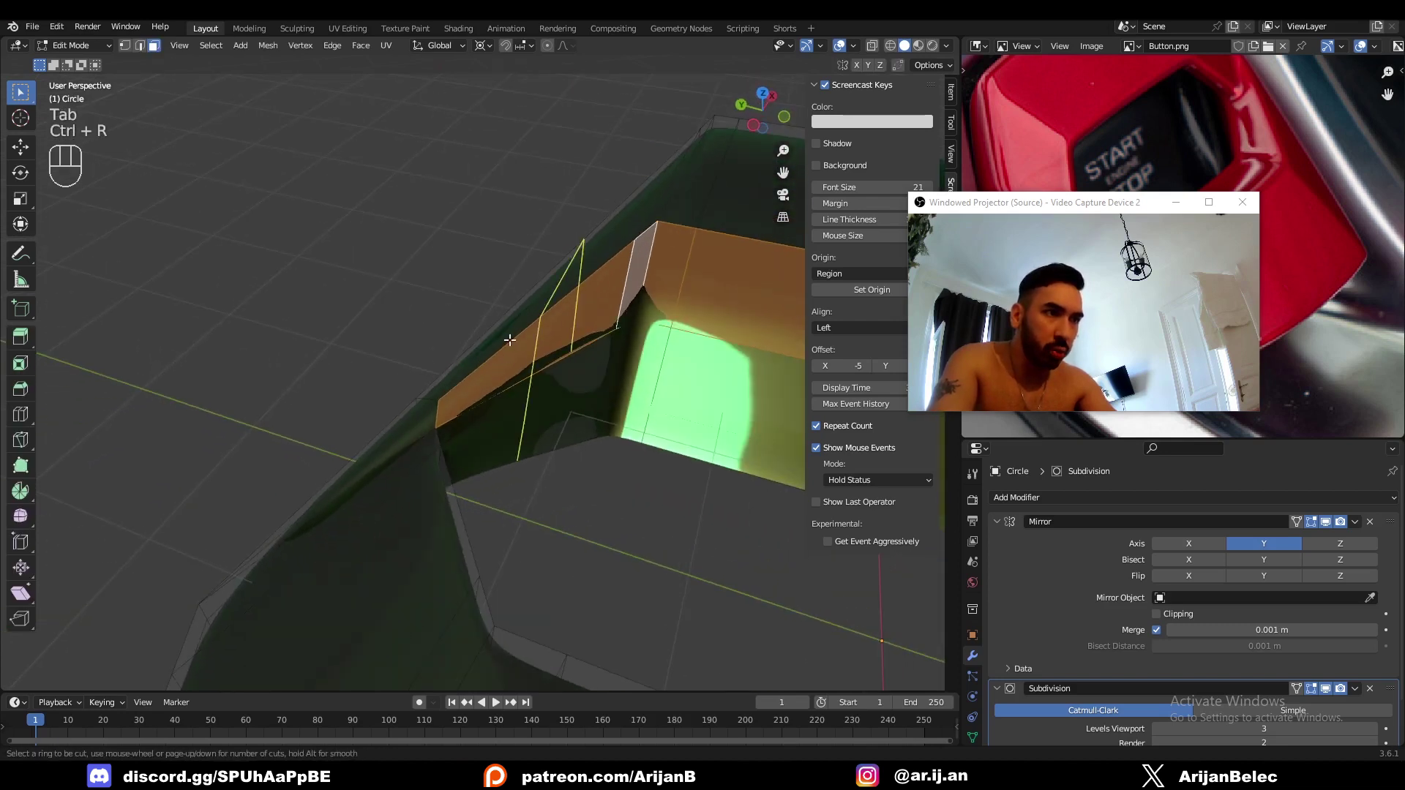
left_click(509, 352)
left_click(459, 361)
middle_click_drag(459, 361, 478, 399)
key("Tab")
key("Tab")
key("g")
key("g")
left_click(466, 371)
key("Tab")
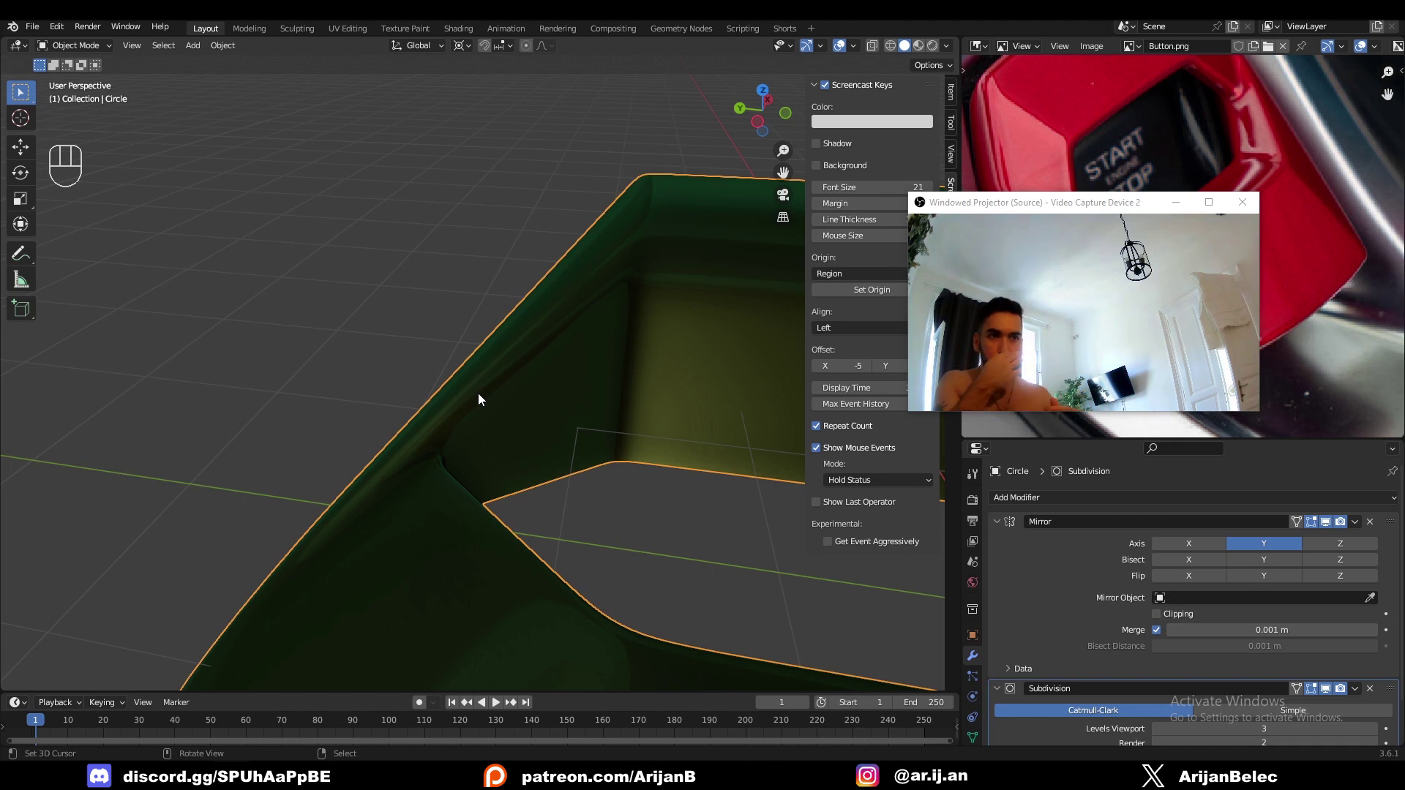
Examine the topology around the opening's side corner and the outer wall, comparing the cage with the smoothed result.
key("Tab")
middle_click_drag(489, 364, 490, 423)
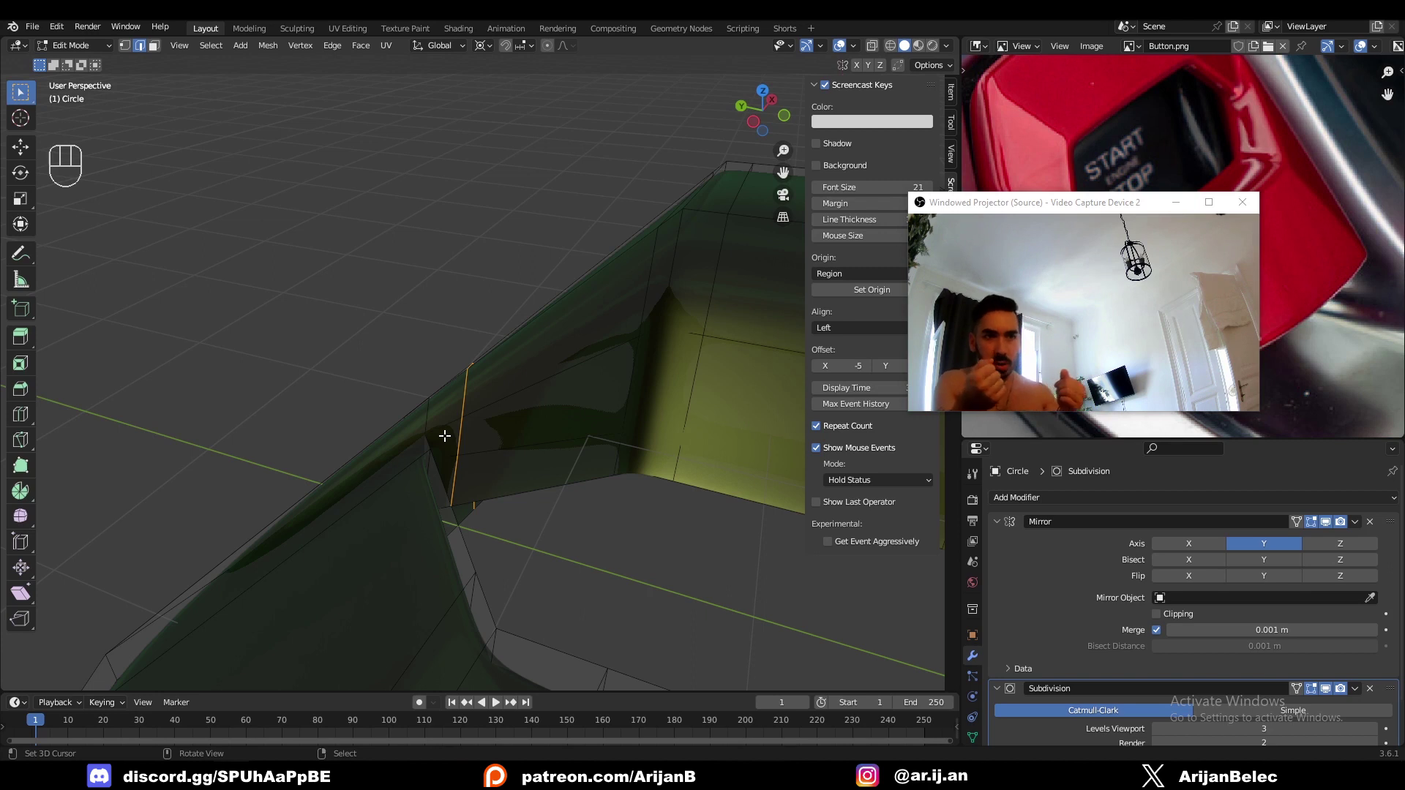
middle_click_drag(469, 432, 336, 495)
key("Tab")
key("Tab")
key("Tab")
key("Tab")
key("Tab")
key("Tab")
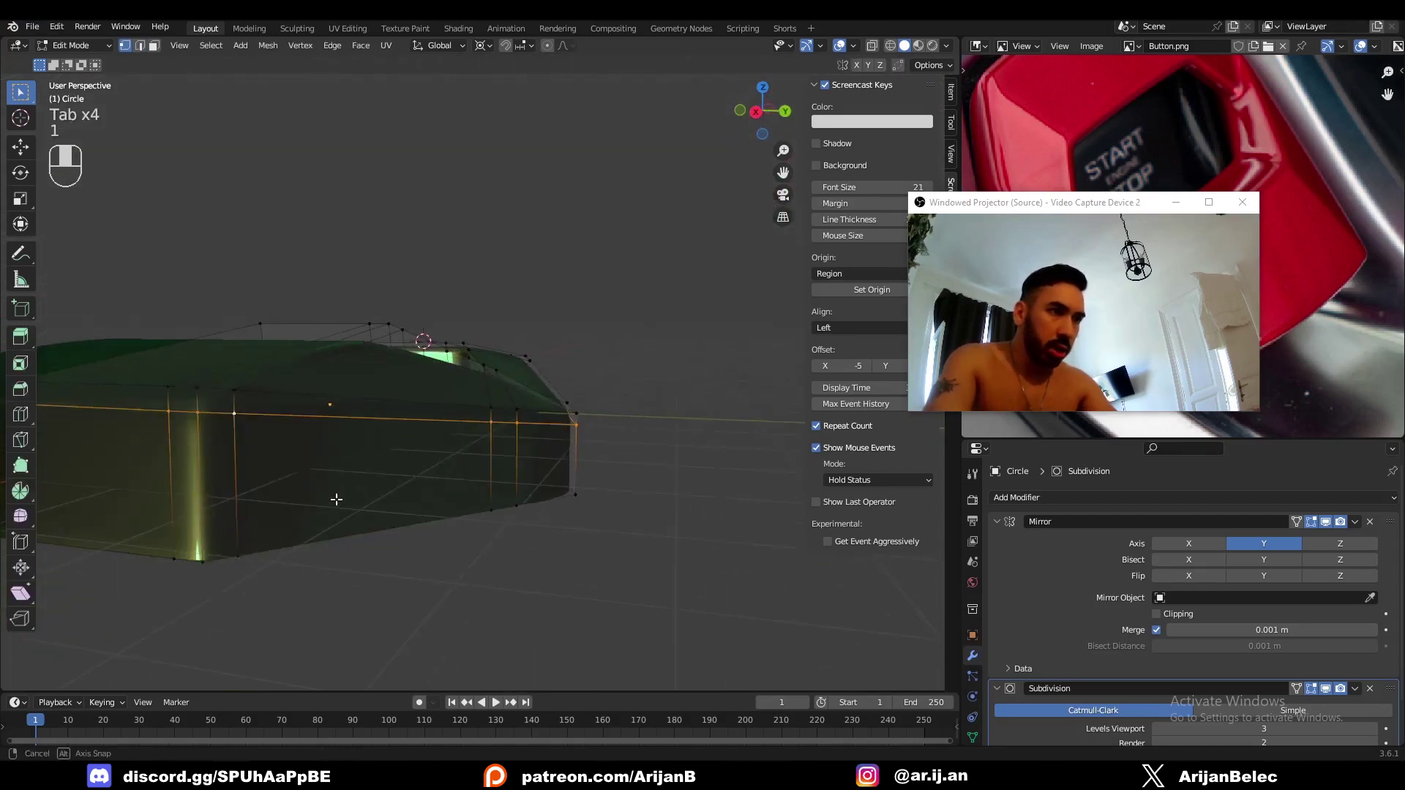
Slide the selected horizontal supporting loop along the cover's outer wall to a new height.
key("1")
key("g")
key("g")
left_click(497, 509)
Examine the cover's narrow front end and overall smoothed shape, comparing the cage with the reference photo.
middle_click_drag(428, 463, 461, 528)
scroll(518, 489, "down", 5)
key("Tab")
key("Tab")
key("1")
key("z")
right_click(540, 510)
right_click(539, 524, "shift")
middle_click_drag(461, 529, 527, 432, "shift")
key("z")
scroll(523, 436, "up", 2)
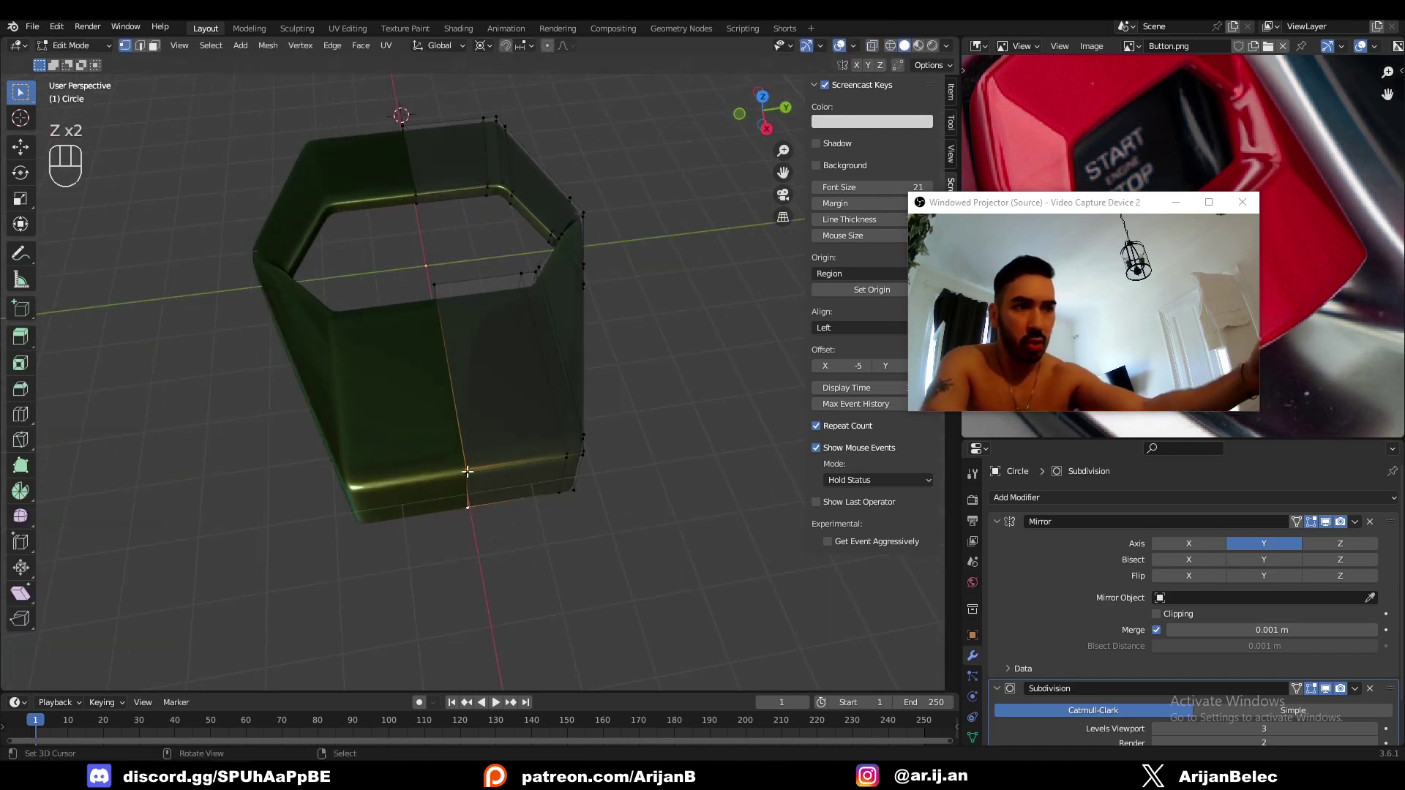
left_click_drag(1075, 196, 1238, 267)
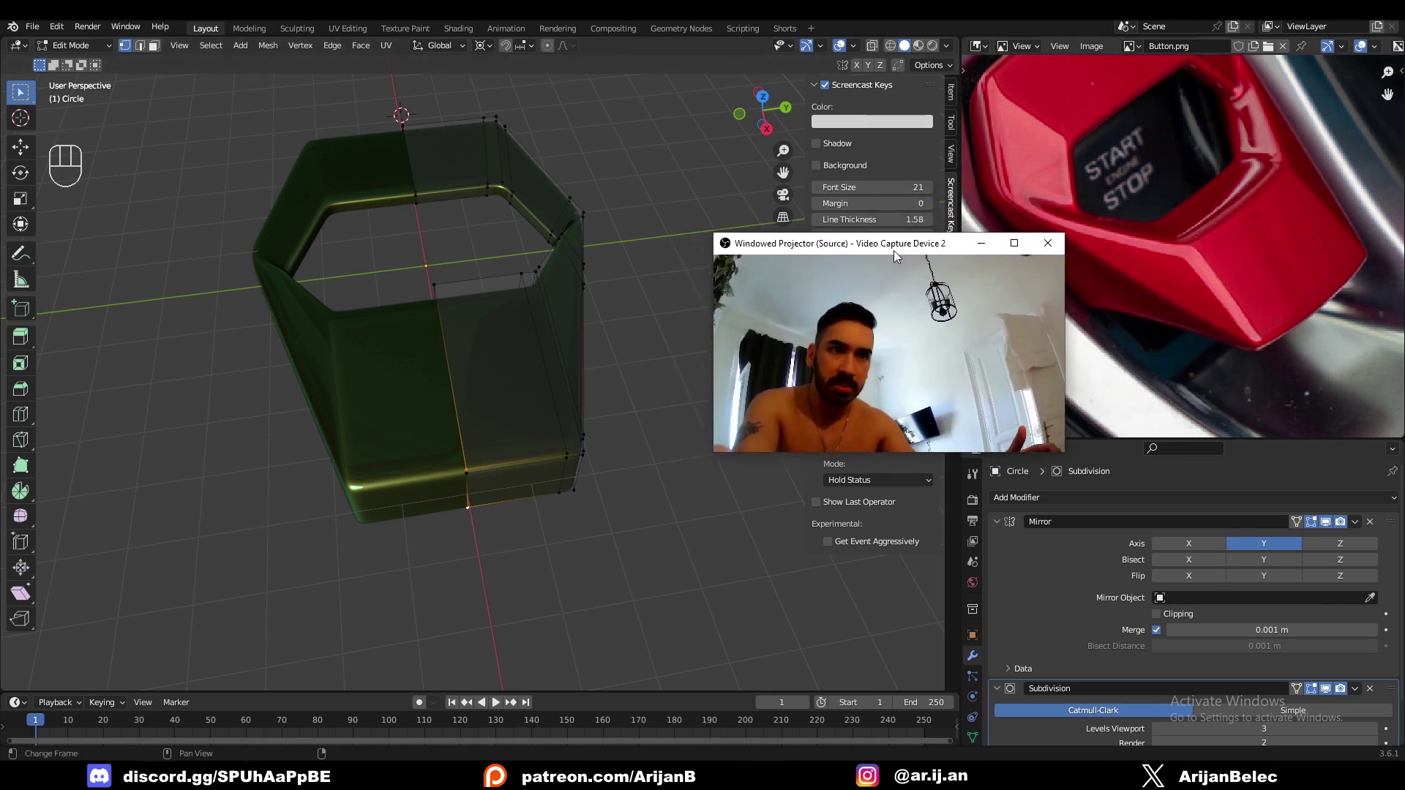
left_click_drag(895, 253, 1137, 229)
middle_click_drag(550, 442, 503, 399)
key("Tab")
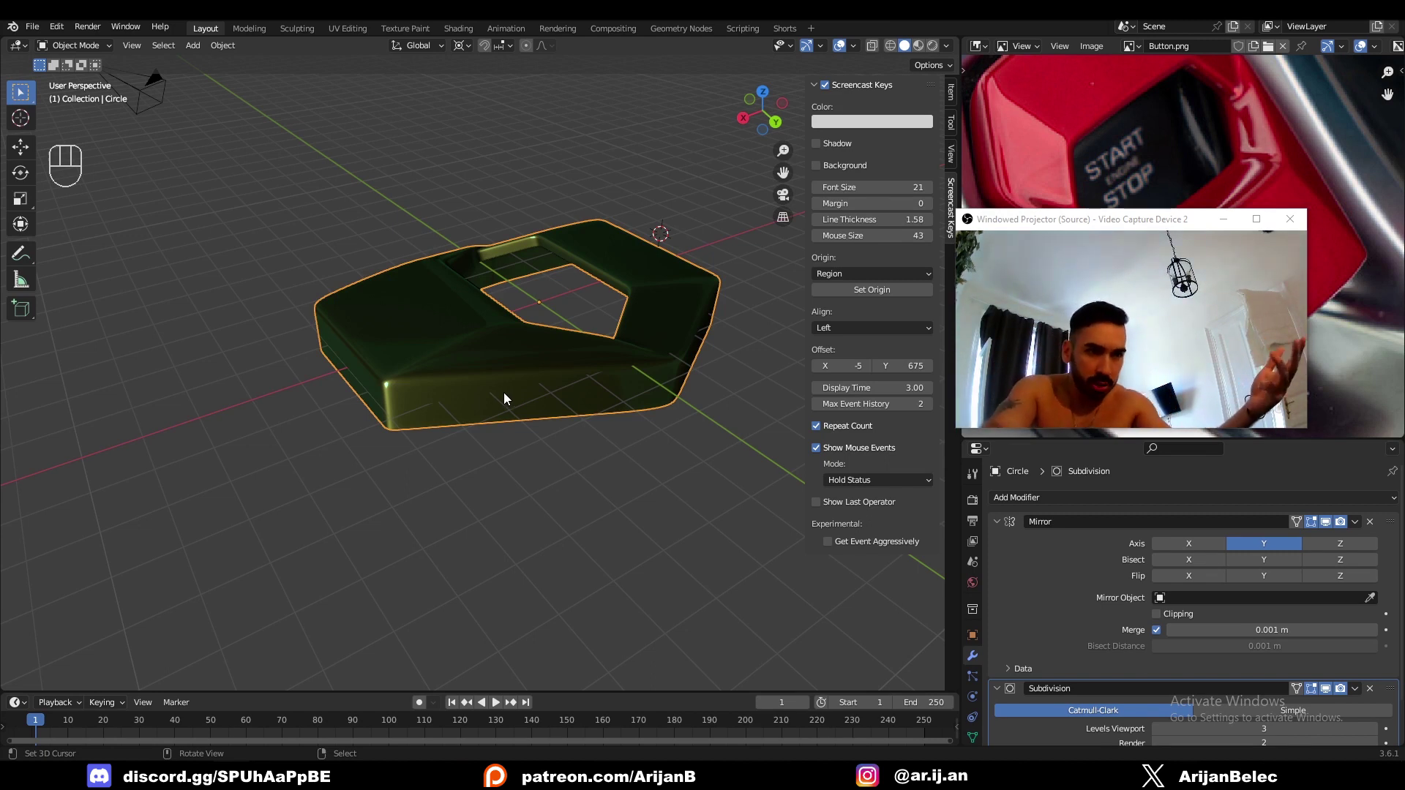
Select the edge loop along the bottom of the cover's outer wall.
key("Tab")
mouse_move(441, 446)
middle_mouse_down()
mouse_move(470, 371)
mouse_move(417, 389)
mouse_move(461, 398)
mouse_move(448, 373)
mouse_move(574, 446)
mouse_move(554, 371)
middle_mouse_up()
scroll(473, 383, "up", 2)
scroll(461, 399, "down", 3)
key("z")
key("1")
right_click(502, 398, "alt")
key("z")
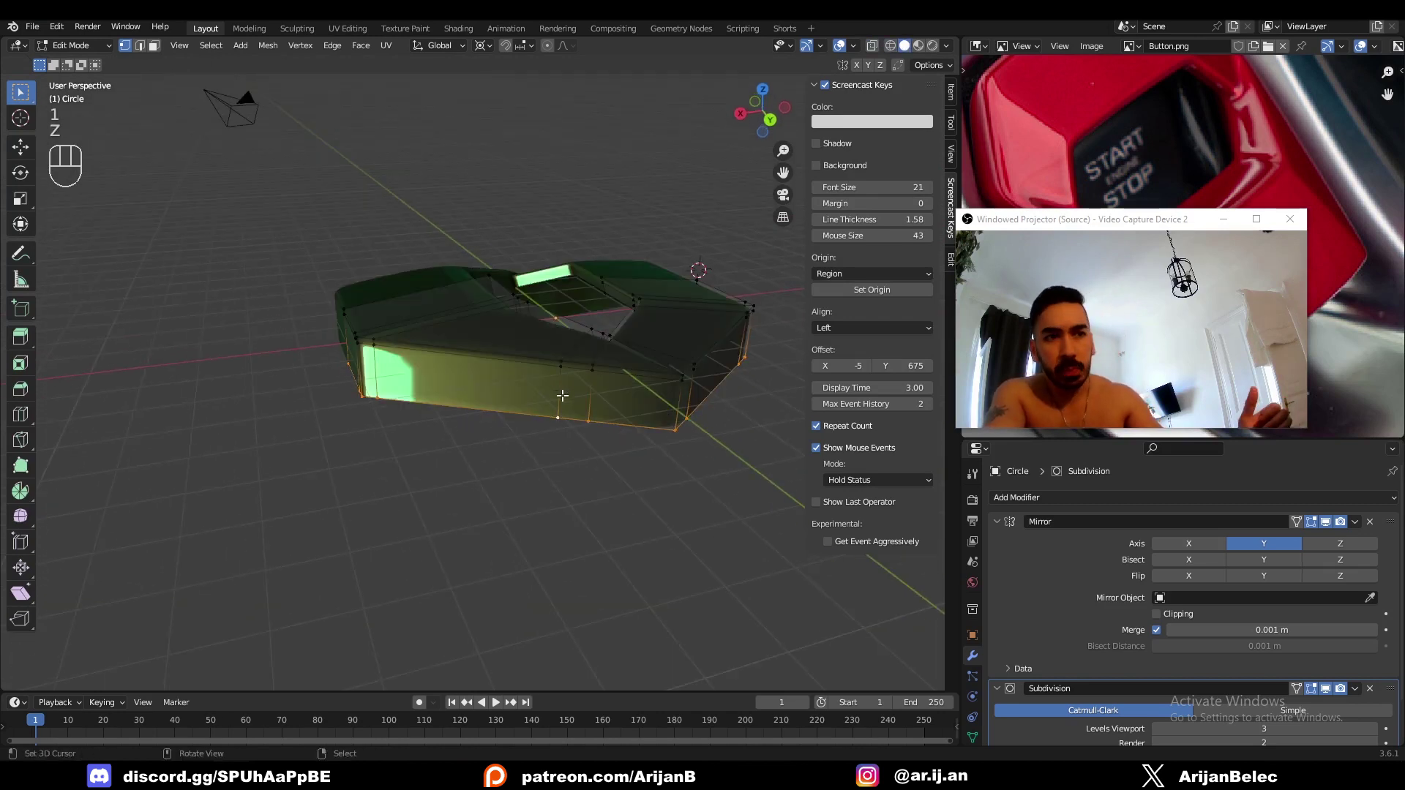
left_click_drag(1081, 210, 1079, 225)
left_click_drag(1060, 235, 634, 379)
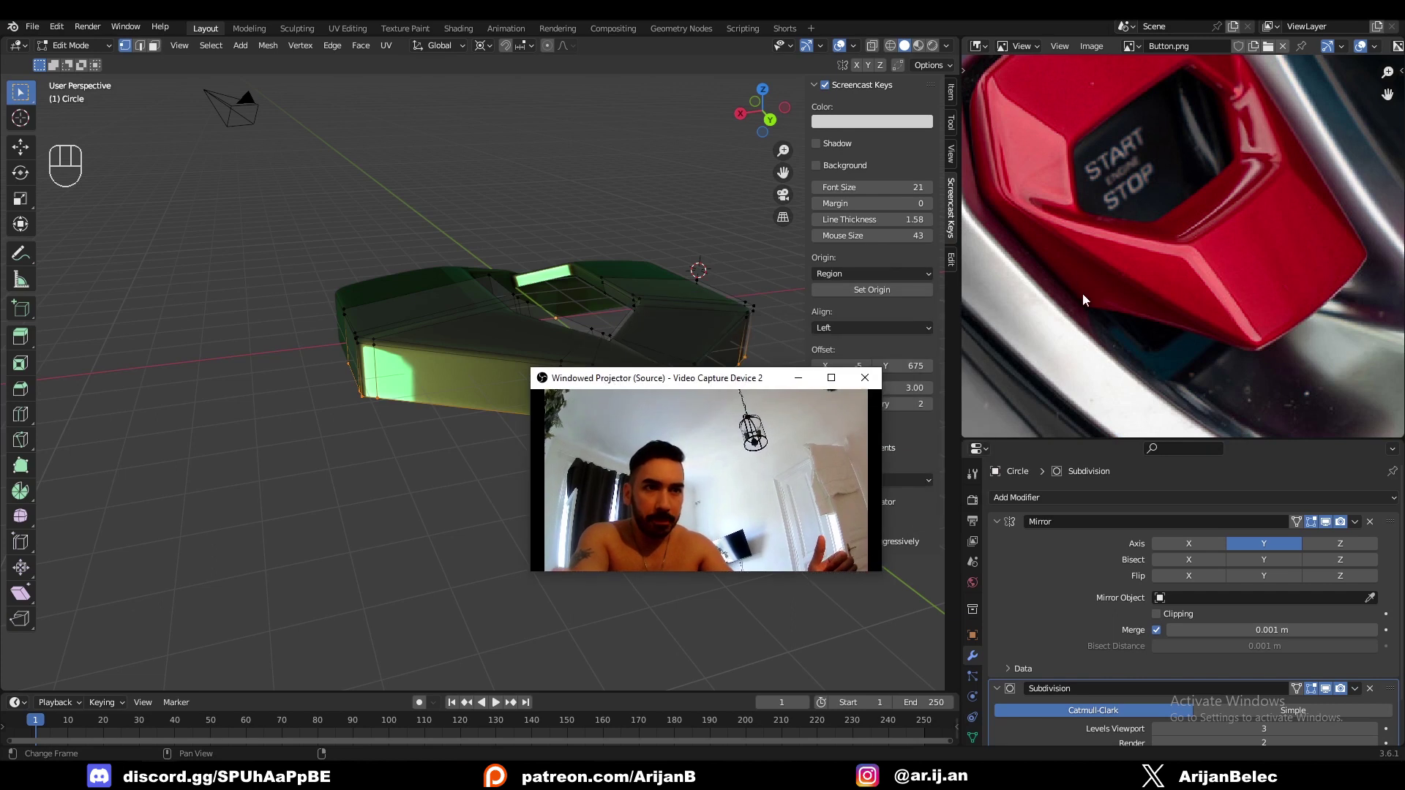
left_click_drag(709, 380, 975, 325)
Select the bottom vertices around the narrow front end and slide them up the outer wall.
middle_click_drag(388, 419, 464, 340)
key("z")
right_click(367, 374)
right_click(450, 392, "ctrl")
key("z")
key("g")
key("g")
left_click(433, 403)
Add a centred vertical loop cut on the long side wall and slide its bottom vertex upward by a factor of about 0.686.
key("ctrl+r")
left_click(474, 341)
right_click(473, 344)
left_click(461, 372)
key("g")
key("g")
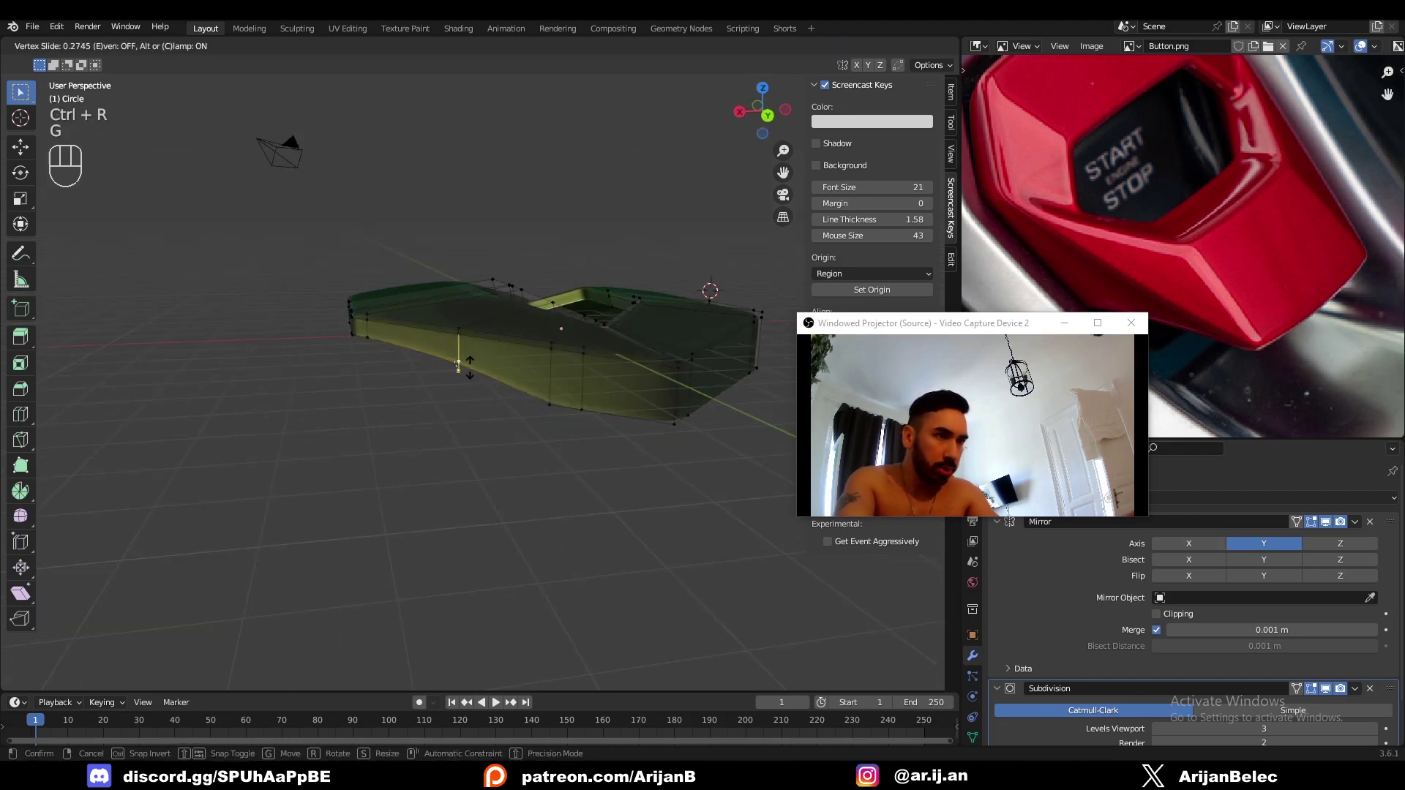
left_click(460, 349)
Add another vertical loop cut on the long side wall and slide it along the sloping stretch of the bottom edge.
middle_click_drag(460, 350, 503, 376)
left_click(516, 383)
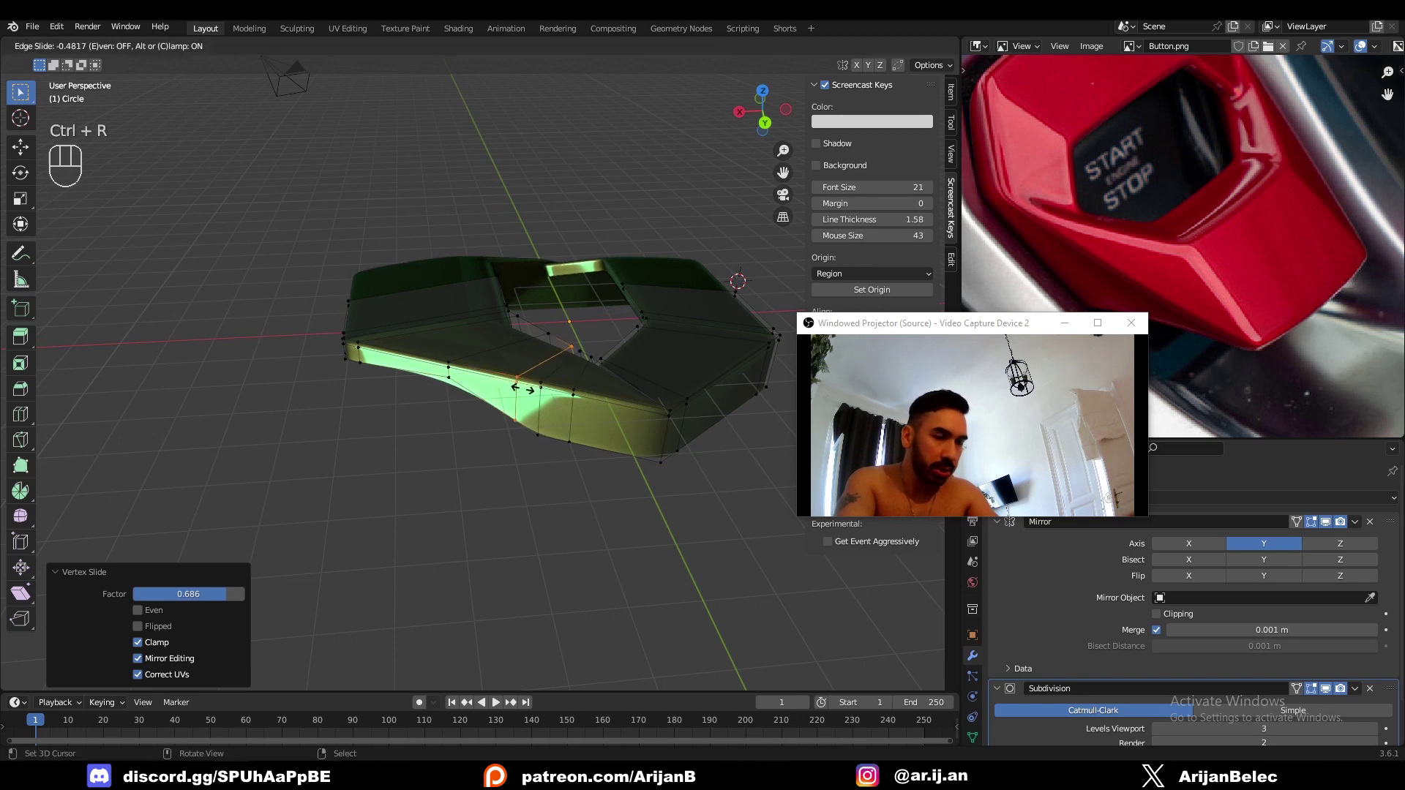
left_click(516, 388)
key("Tab")
Move a bottom vertex of the side wall along Z to refine the curved bottom edge, and check the smoothed shape.
mouse_move(498, 385)
middle_mouse_down()
mouse_move(547, 346)
mouse_move(491, 369)
mouse_move(522, 357)
mouse_move(475, 338)
mouse_move(427, 352)
mouse_move(606, 439)
mouse_move(449, 390)
mouse_move(420, 406)
mouse_move(559, 474)
mouse_move(517, 433)
mouse_move(578, 400)
mouse_move(395, 350)
middle_mouse_up()
key("Tab")
right_click(464, 353)
key("g")
key("z")
left_click(486, 359)
key("Tab")
key("Tab")
scroll(439, 358, "up", 3)
key("Tab")
key("Tab")
Try to extrude the bottom edge loop of the opening's inner wall and scale it by 1.18.
key("1")
right_click(485, 329, "alt")
key("z")
middle_click_drag(497, 378, 464, 443)
key("e")
right_click(467, 457)
key("s")
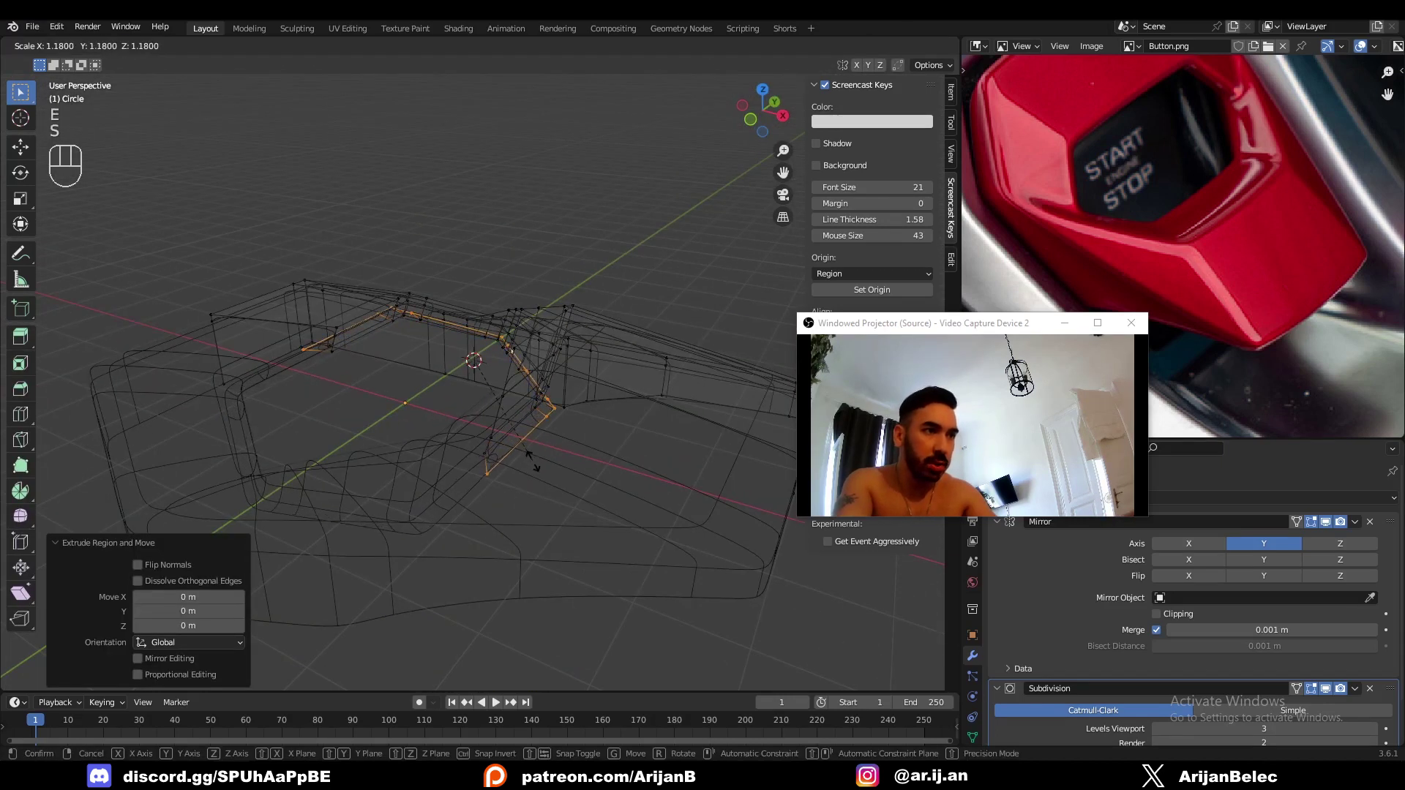
left_click(533, 462)
key("z")
mouse_move(408, 339)
middle_mouse_down()
mouse_move(386, 333)
mouse_move(440, 292)
mouse_move(446, 373)
middle_mouse_up()
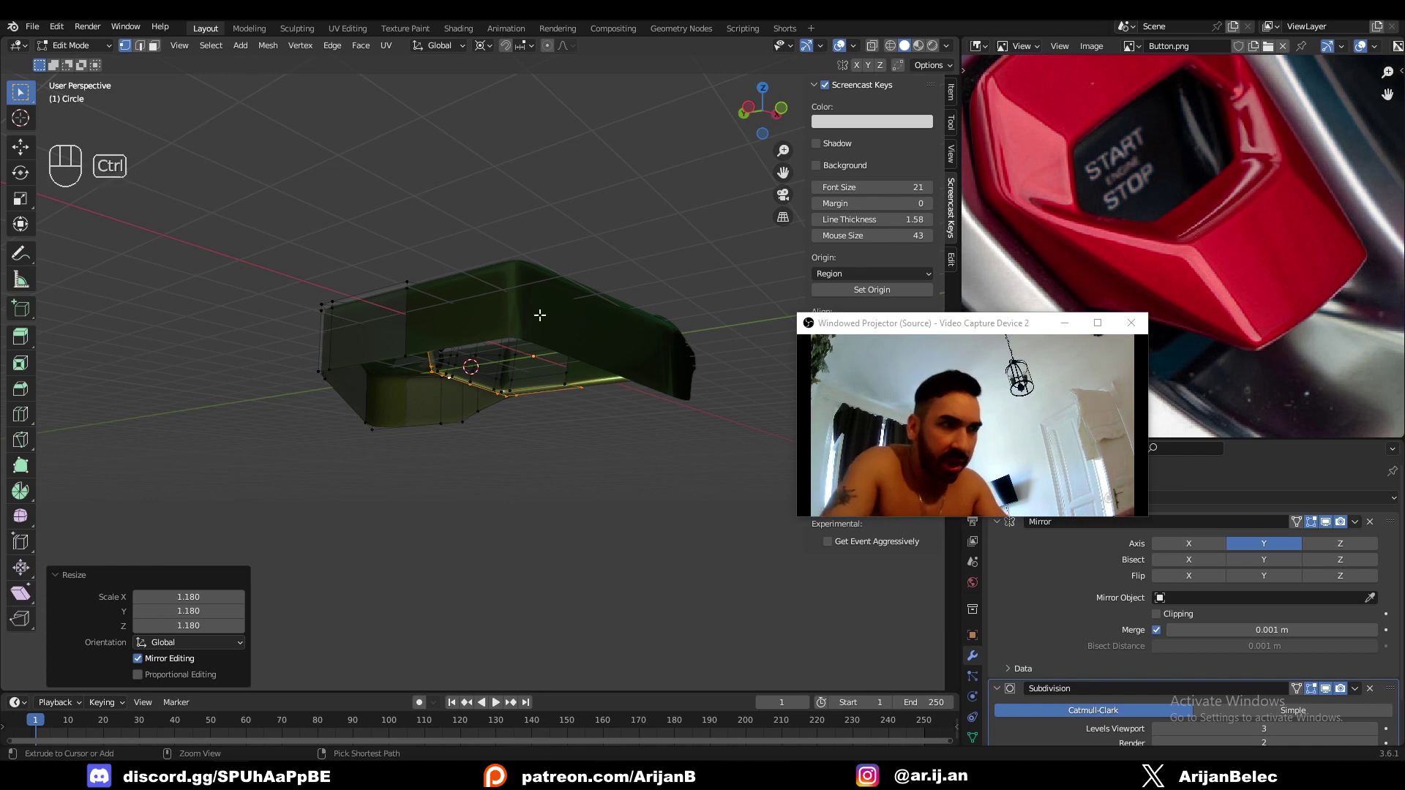
key("ctrl+z")
key("ctrl+z")
Return to object mode and examine the smoothed cover from the side and from above.
middle_click_drag(526, 279, 492, 457)
key("Tab")
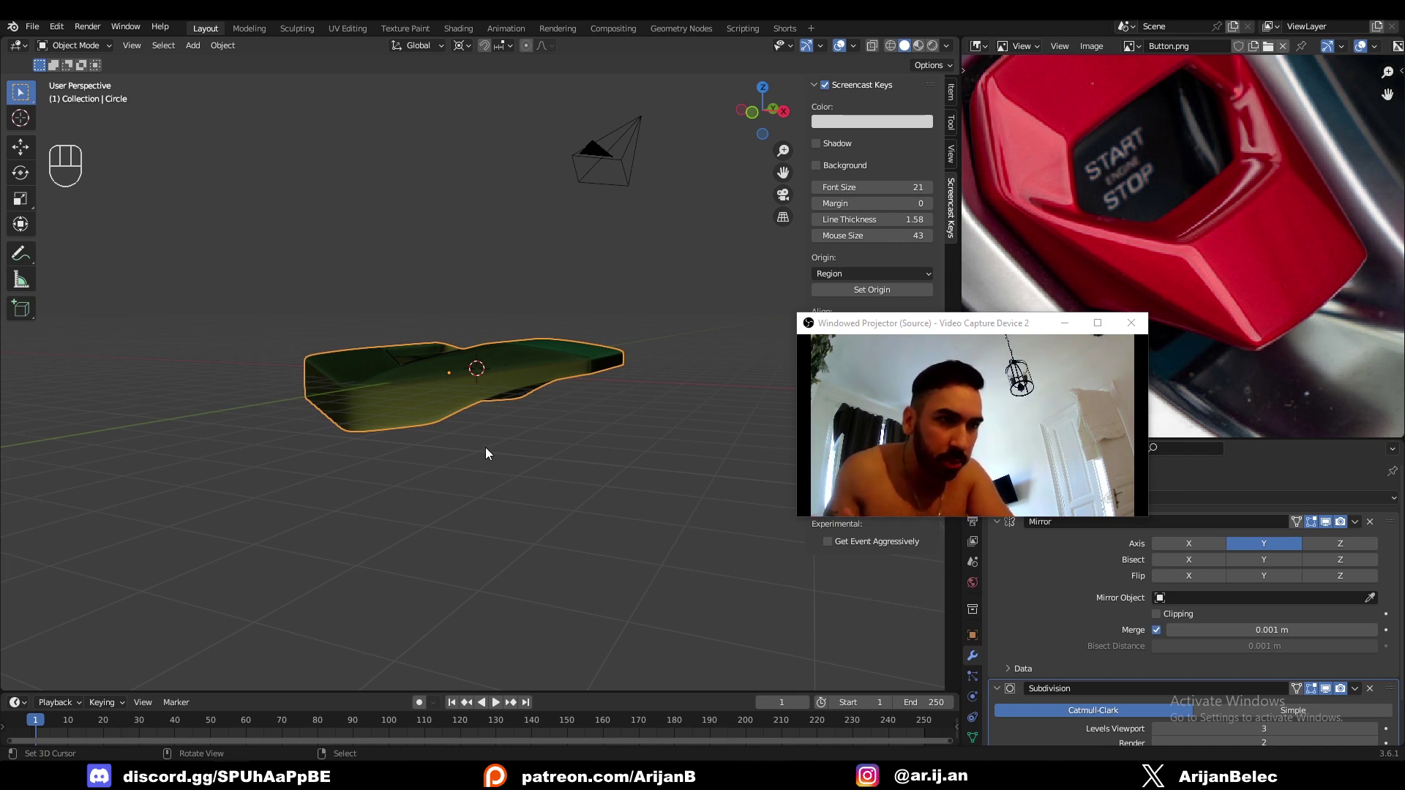
left_click_drag(929, 330, 729, 584)
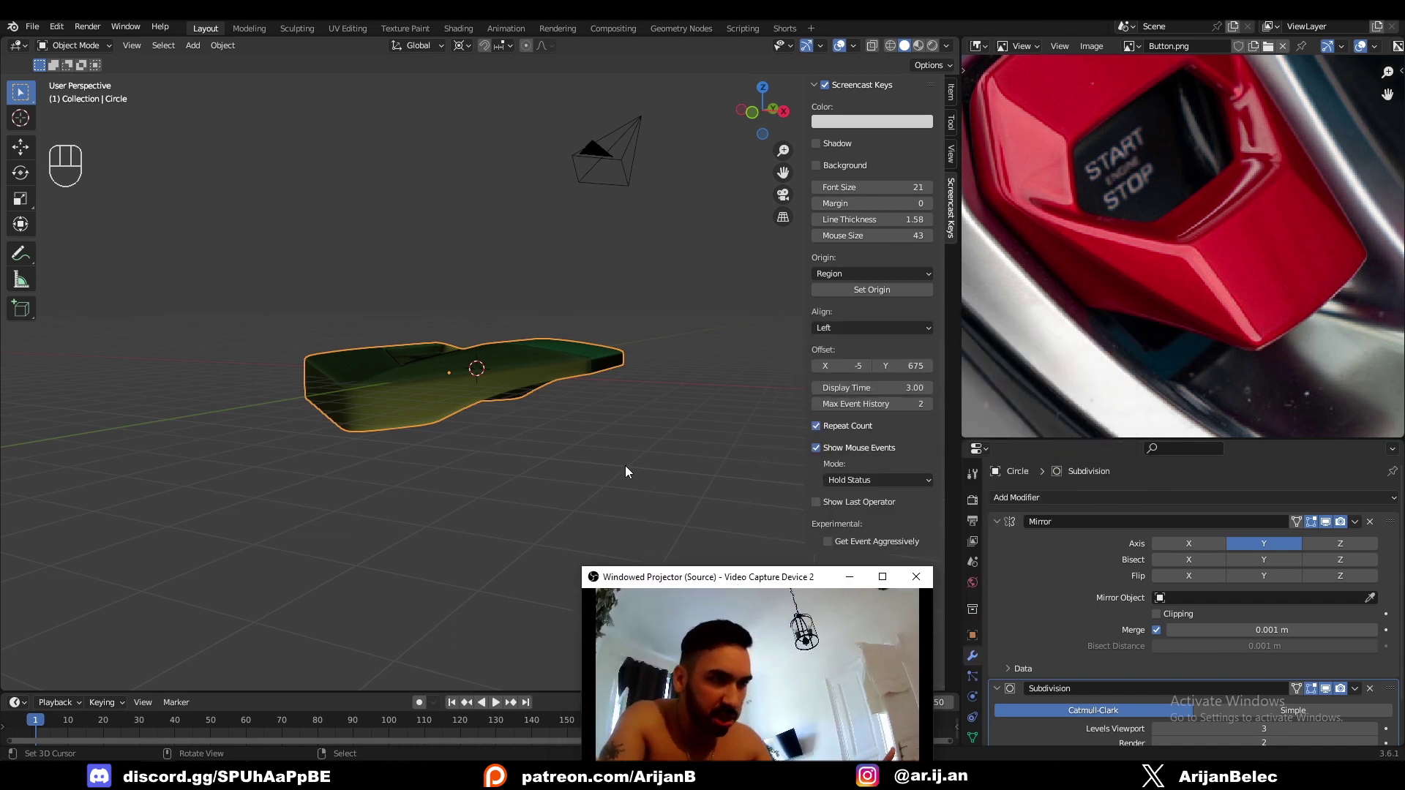
mouse_move(631, 468)
middle_mouse_down()
mouse_move(526, 408)
mouse_move(613, 462)
middle_mouse_up()
left_click_drag(715, 590, 727, 437)
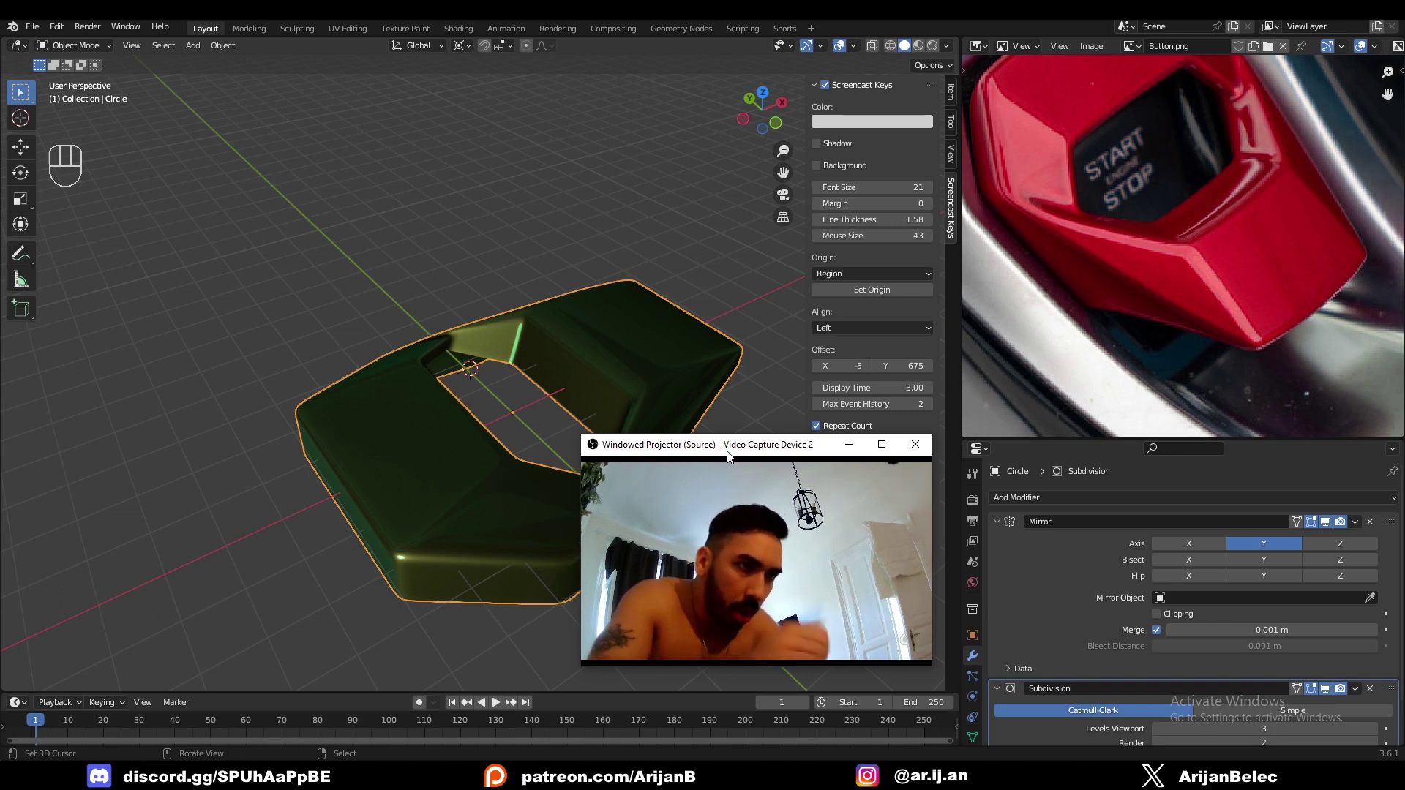
left_click_drag(728, 456, 908, 443)
Set the viewport shading's object colour to red with hue 0.005, saturation 0.967 and value 0.8.
middle_click_drag(746, 461, 483, 351)
left_click(947, 45)
left_click(934, 150)
left_click(942, 247)
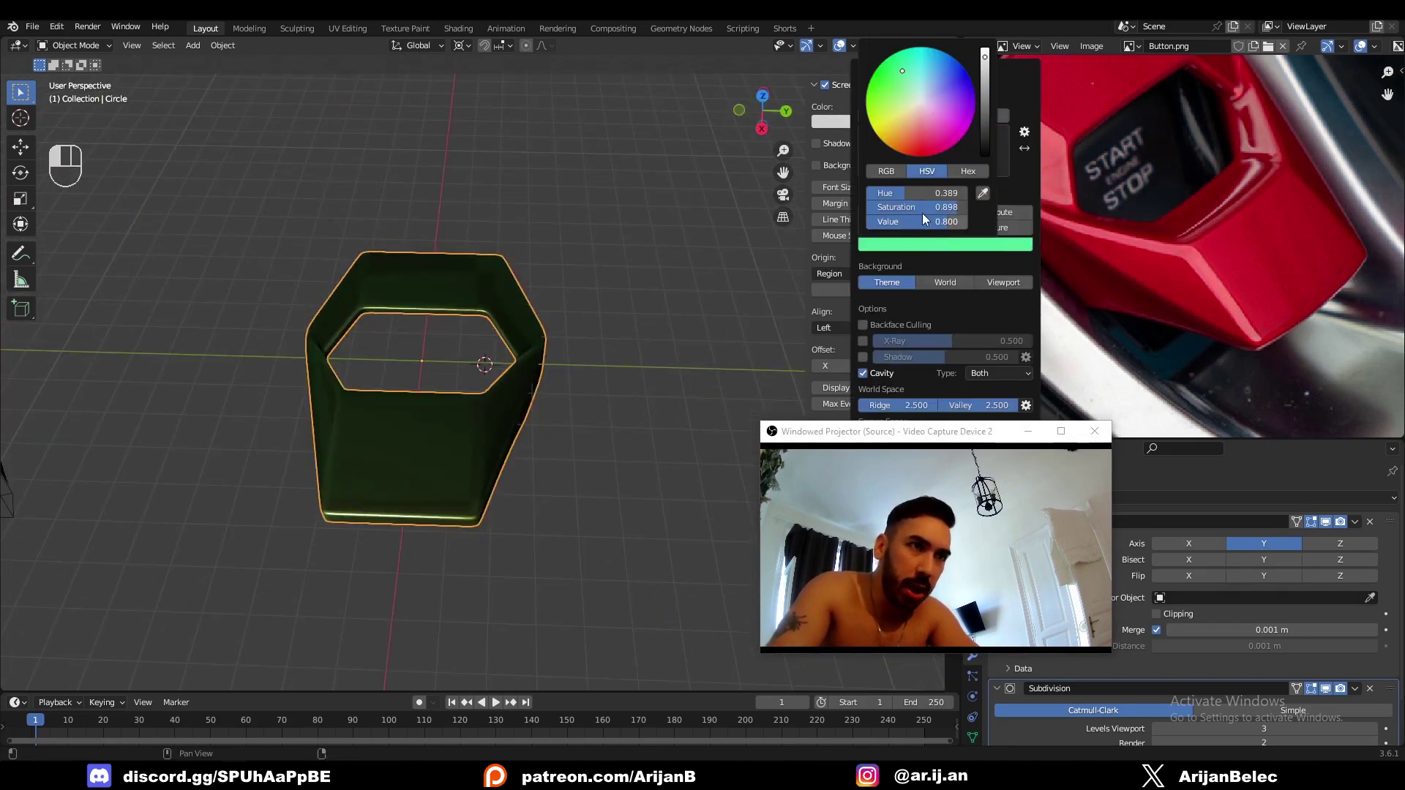
left_click(913, 135)
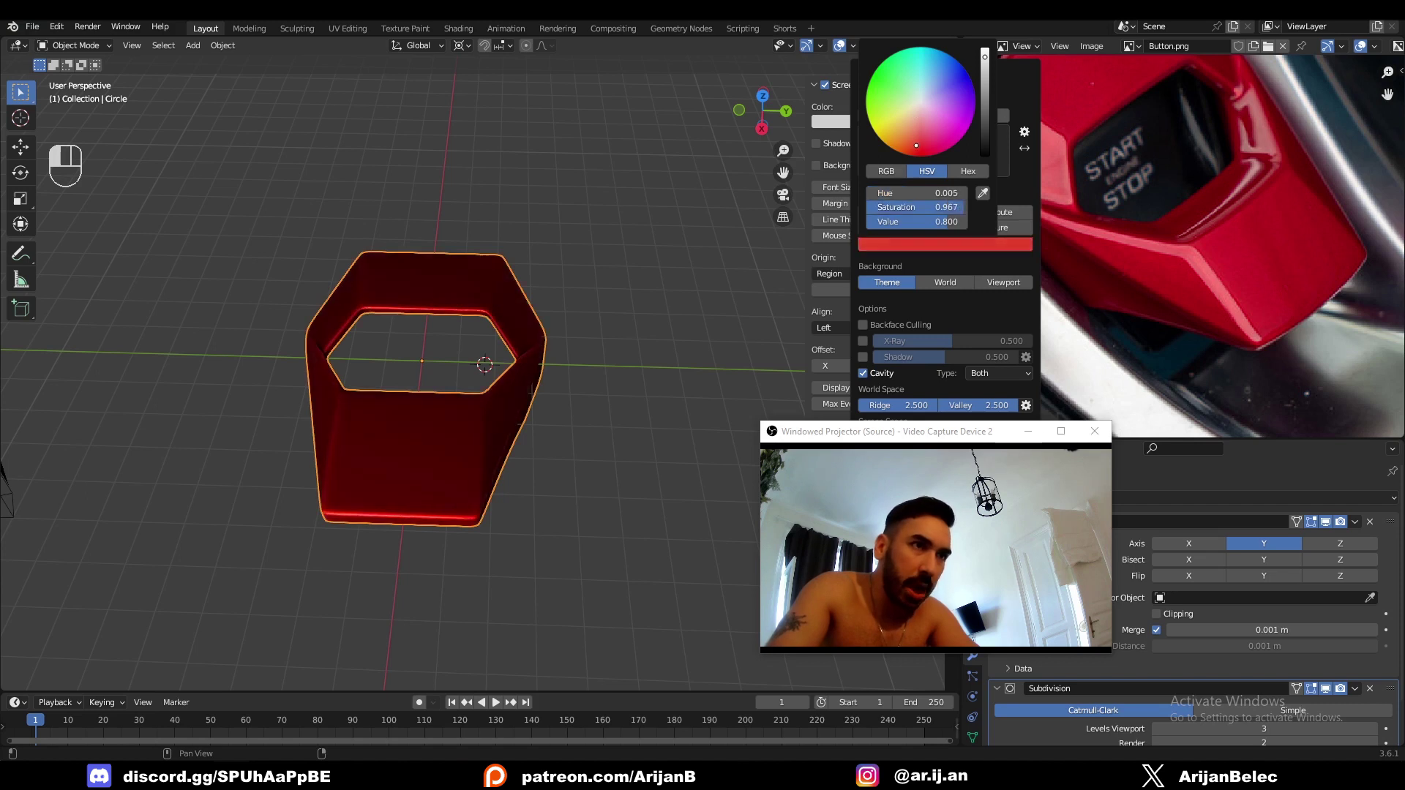
Add a loop cut near the cover's opening, slide it into place, and return to object mode.
middle_click_drag(805, 256, 497, 469)
key("Tab")
key("ctrl+r")
left_click(488, 364)
left_click(459, 373)
key("Tab")
scroll(150, 398, "down", 4)
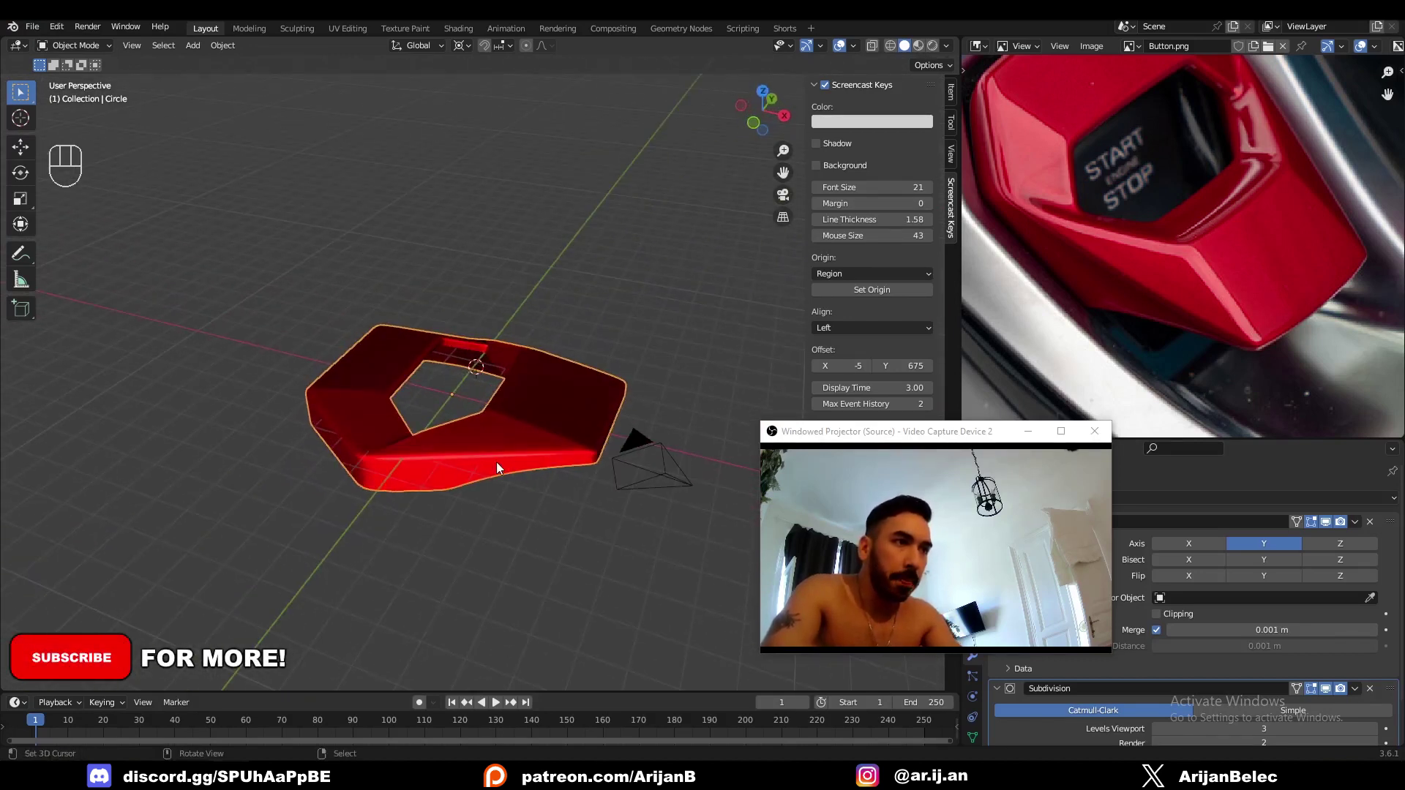
Examine the whole reference photo, including the metal surround around the red button cover.
scroll(1092, 235, "down", 4)
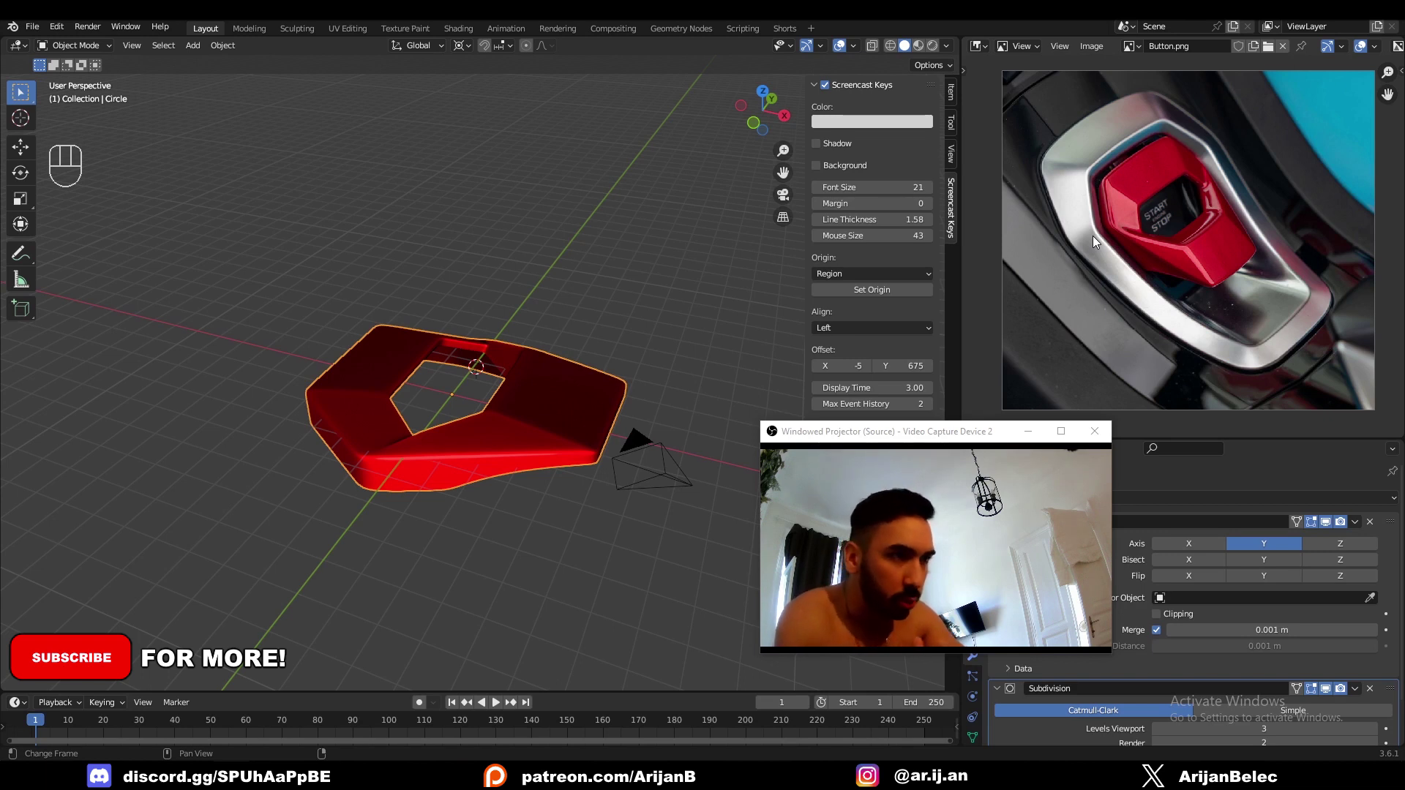
scroll(1092, 235, "down", 2)
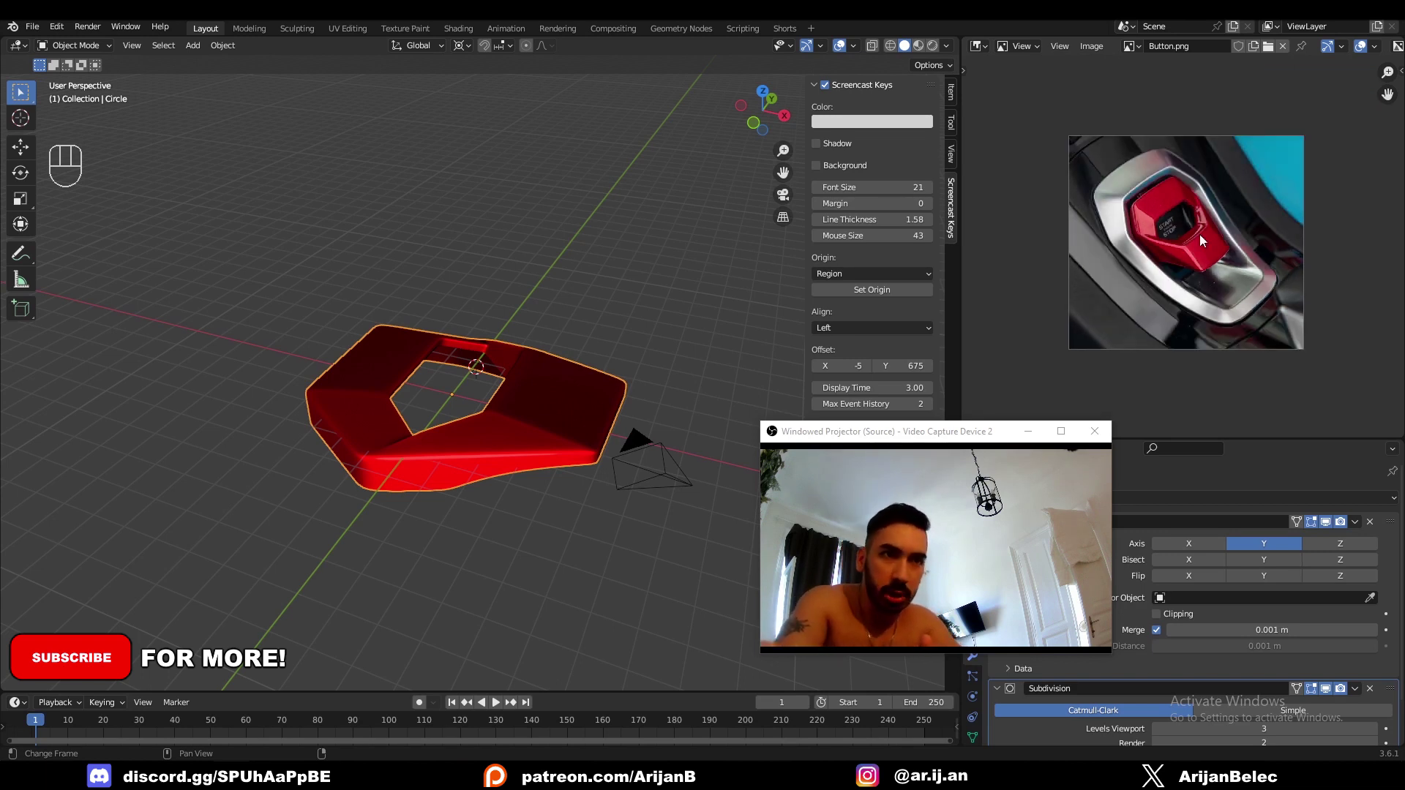
scroll(1149, 95, "up", 1)
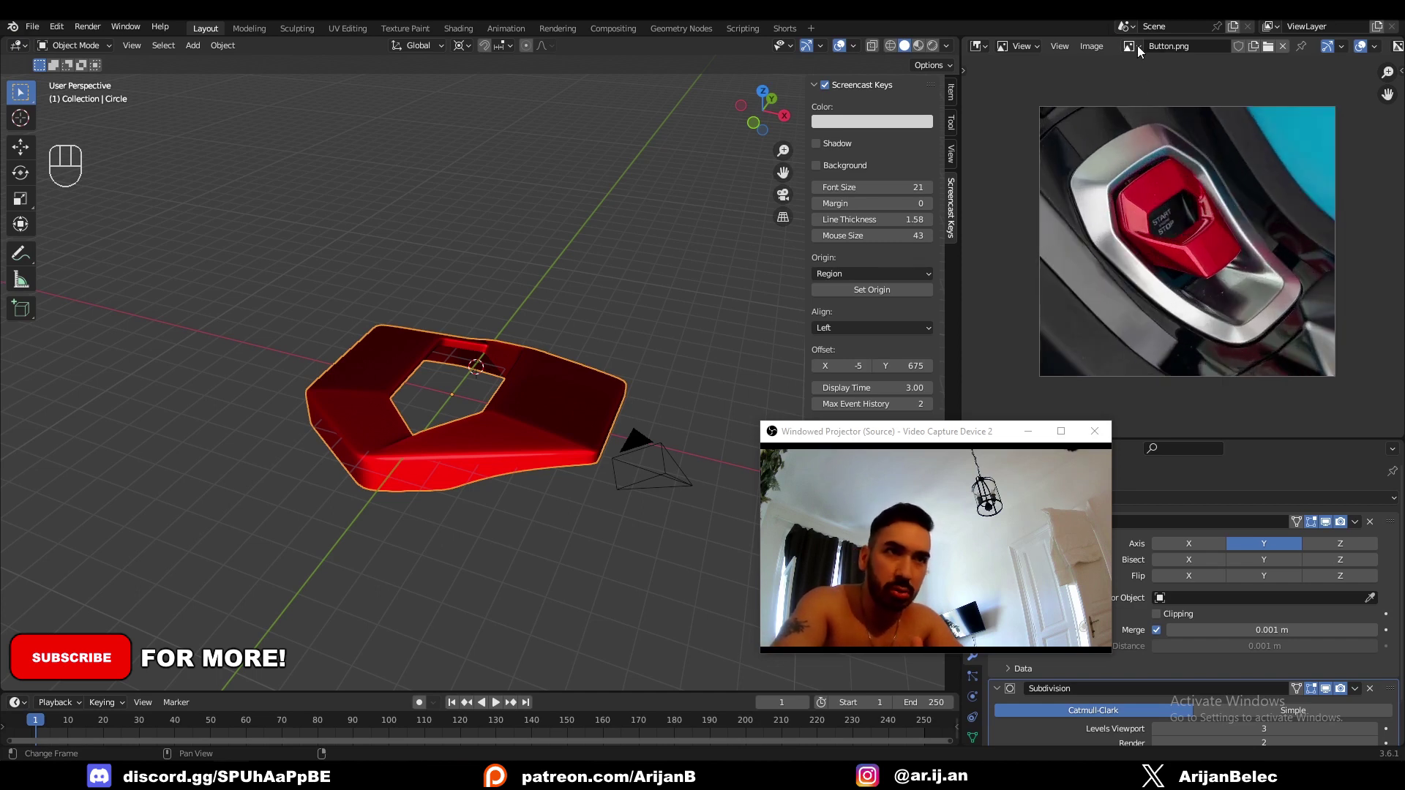
left_click(1138, 47)
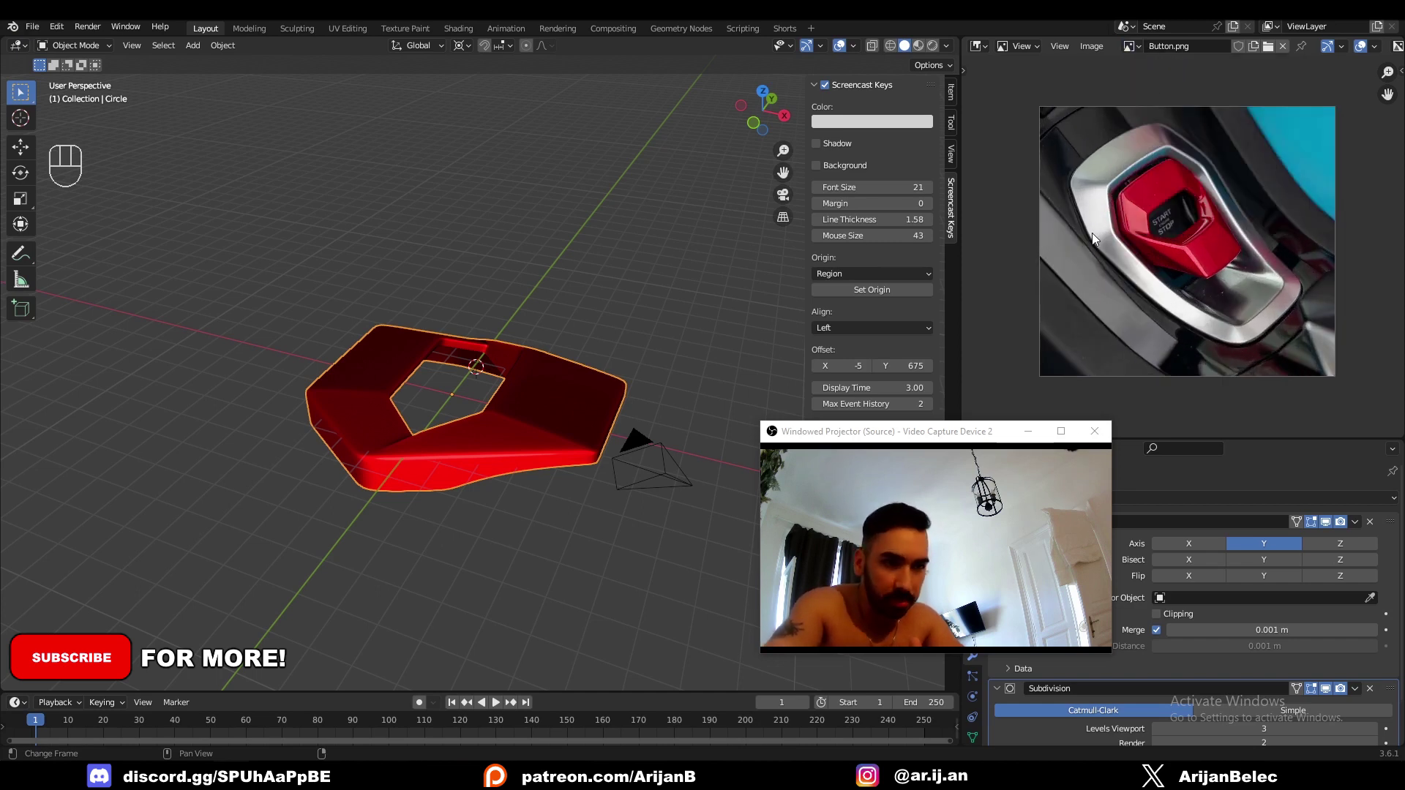